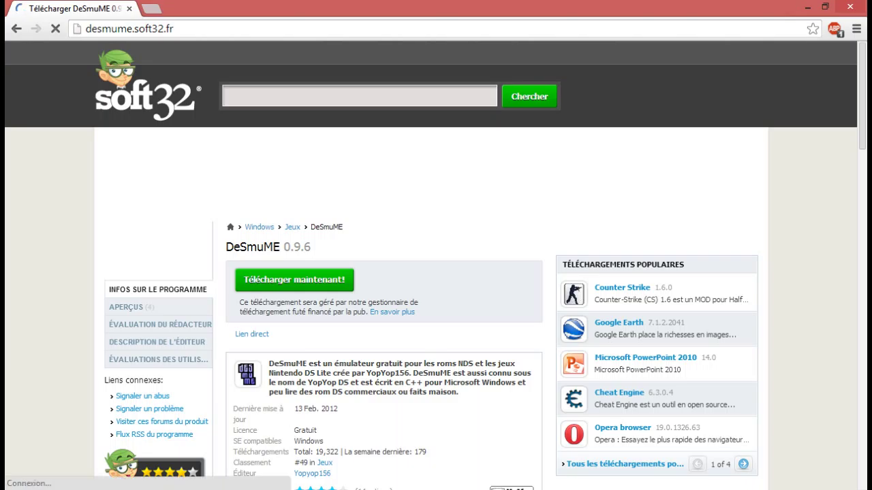
Download the DeSmuME 0.9.6 setup file from the Soft32 page and launch the downloaded installer
{"action": "left_click", "coordinate": [294, 280]}
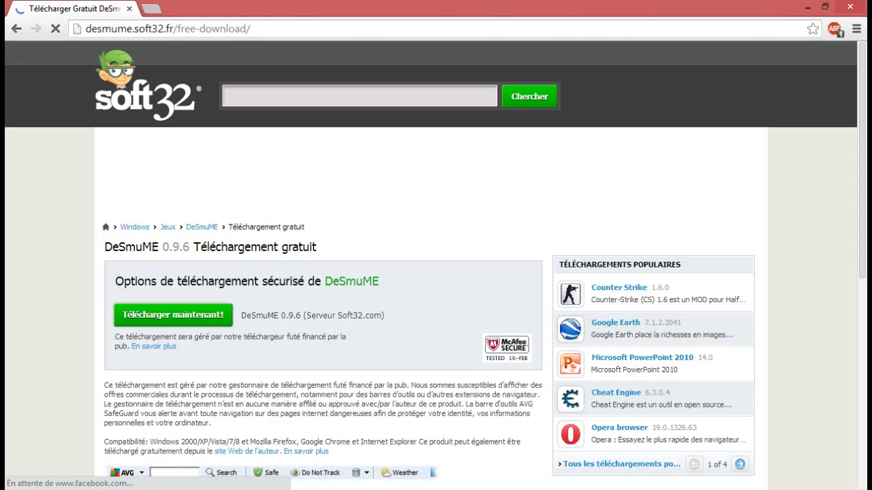
{"action": "left_click", "coordinate": [670, 475]}
{"action": "mouse_move", "coordinate": [699, 489]}
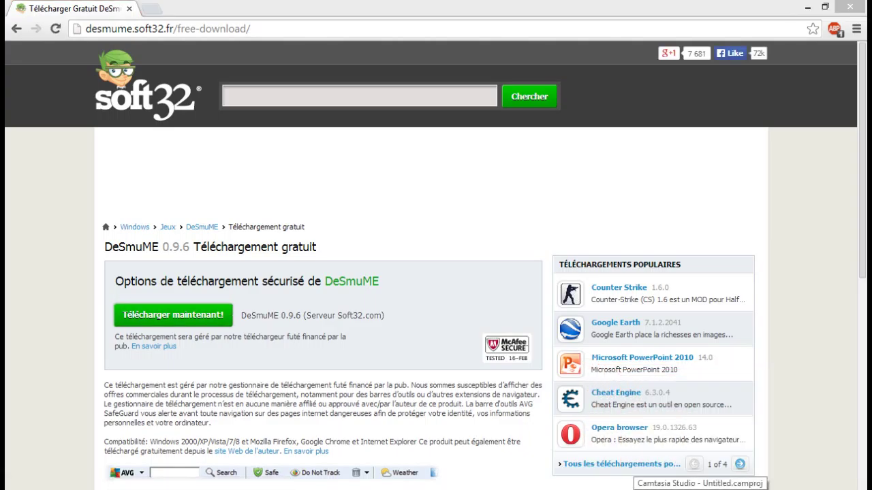
{"action": "left_click", "coordinate": [173, 314]}
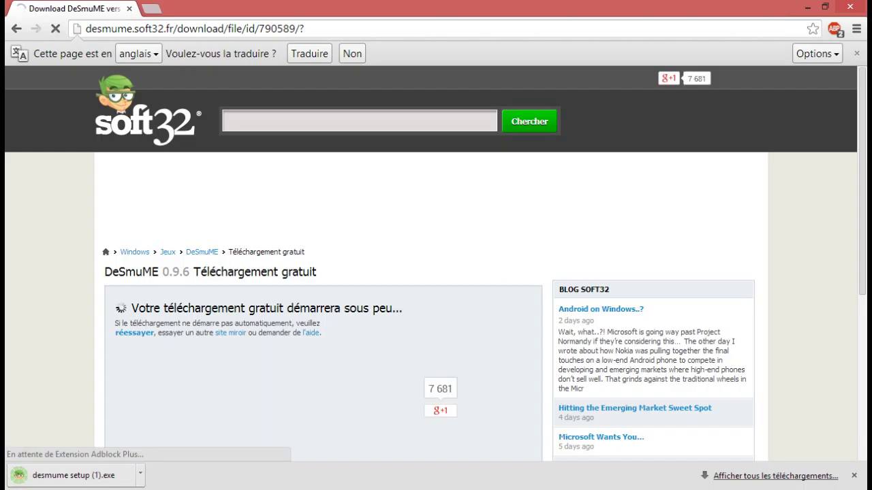
{"action": "left_click", "coordinate": [72, 475]}
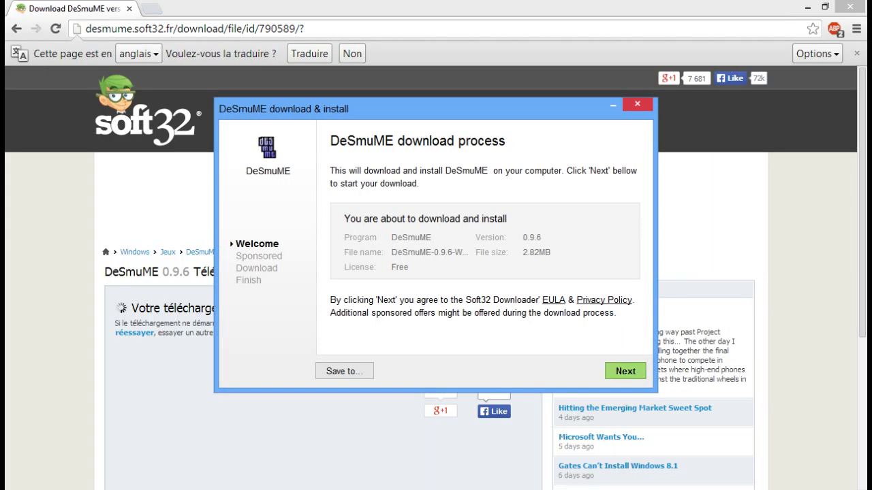
Set the DeSmuME download location to the desktop (Bureau) and proceed past the welcome page
{"action": "left_click", "coordinate": [345, 371]}
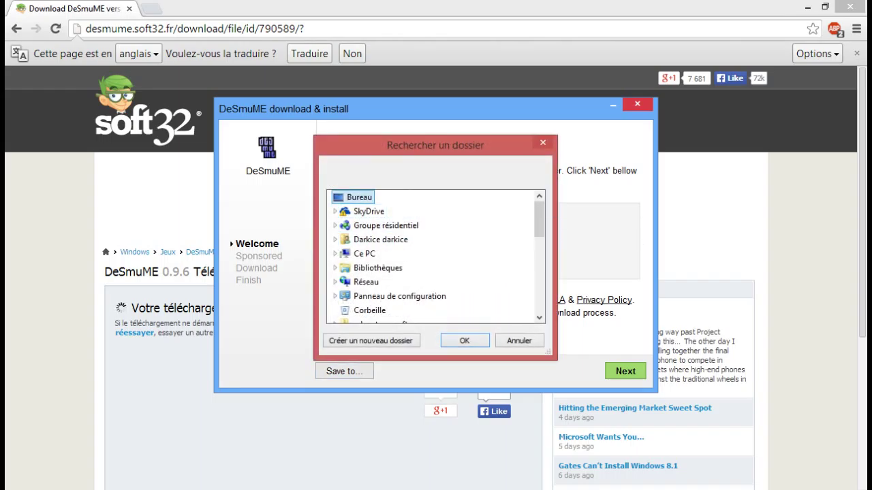
{"action": "left_click", "coordinate": [465, 341]}
{"action": "left_click", "coordinate": [625, 371]}
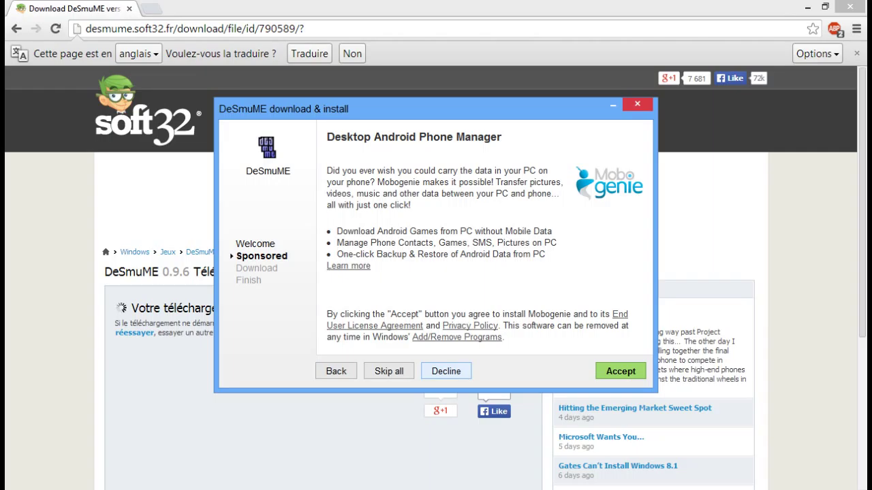
Decline the Mobogenie, AVG Toolbar and PC Speed Up offers, and finish the DeSmuME download
{"action": "left_click", "coordinate": [446, 371]}
{"action": "left_click", "coordinate": [331, 260]}
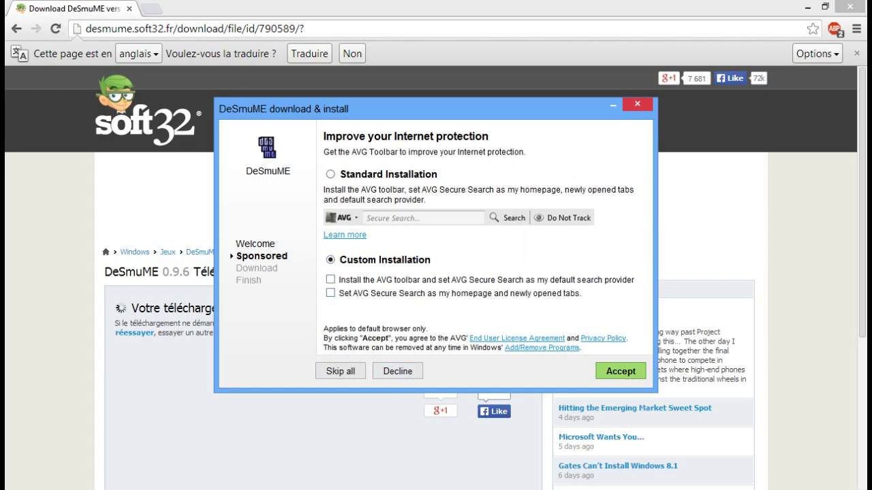
{"action": "left_click", "coordinate": [397, 371]}
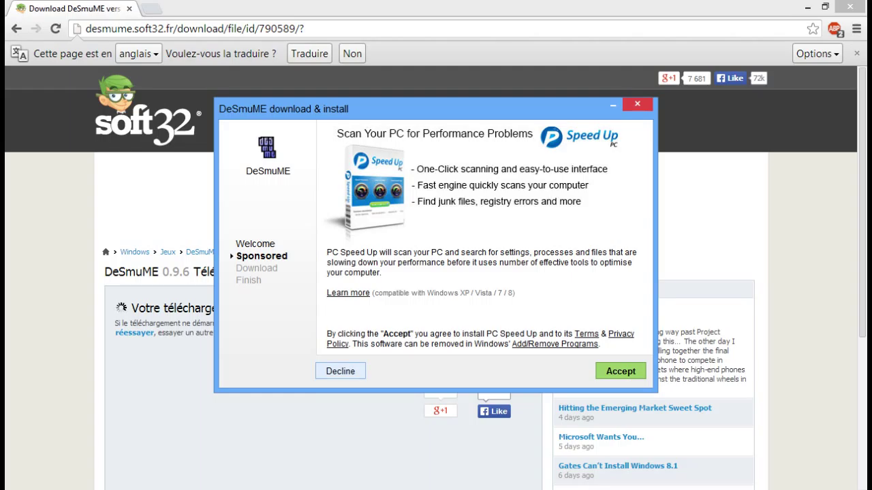
{"action": "key", "text": "Return"}
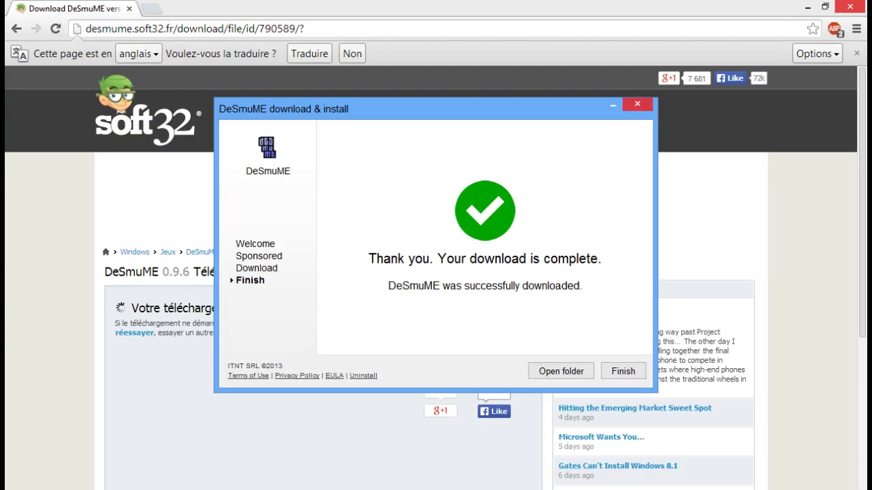
{"action": "left_click", "coordinate": [624, 371]}
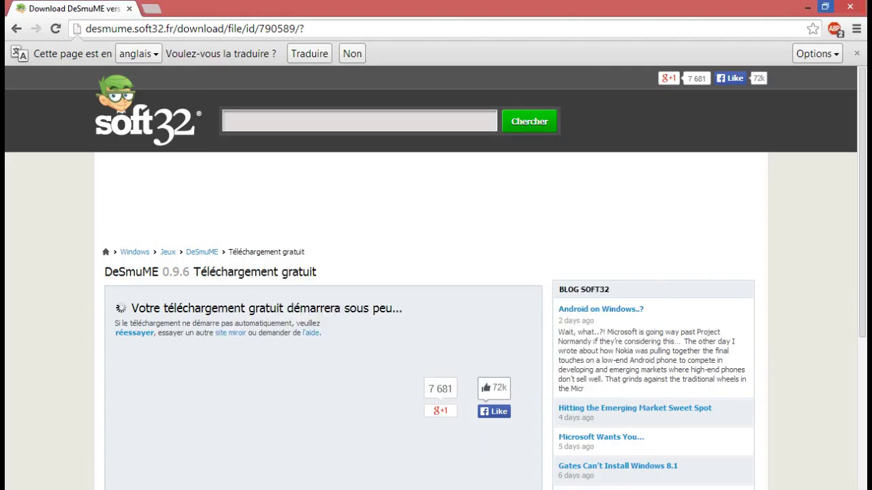
Minimize the browser and move the DeSmuME-0.9.6-Win32 archive into the desmume folder on the desktop
{"action": "left_click", "coordinate": [808, 7]}
{"action": "left_click_drag", "start_coordinate": [37, 143], "coordinate": [434, 208]}
{"action": "left_click_drag", "start_coordinate": [623, 194], "coordinate": [340, 263]}
{"action": "left_click_drag", "start_coordinate": [499, 156], "coordinate": [479, 293]}
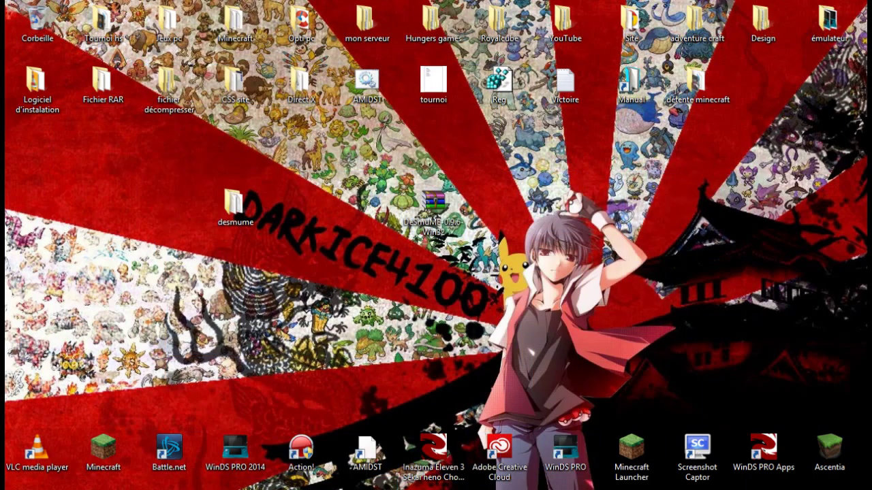
{"action": "left_click_drag", "start_coordinate": [432, 204], "coordinate": [235, 207]}
Open the desmume folder and extract the DeSmuME-0.9.6-Win32 archive into it
{"action": "double_click", "coordinate": [235, 208]}
{"action": "left_click", "coordinate": [153, 169]}
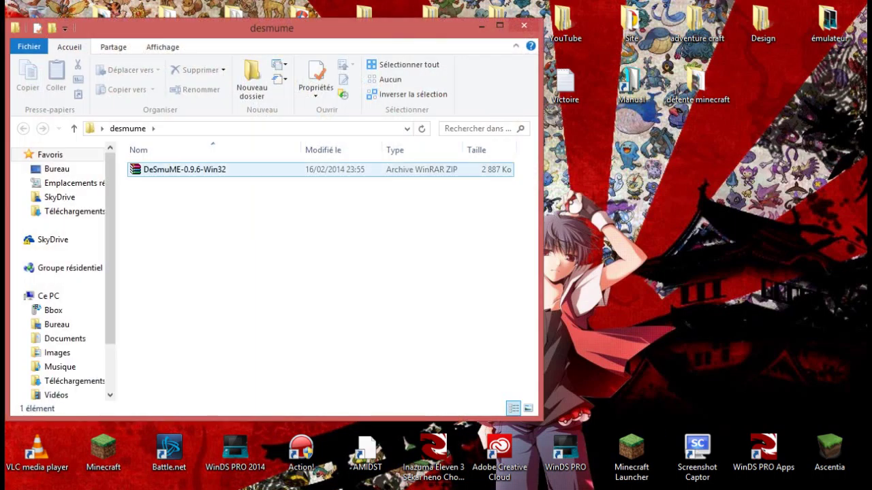
{"action": "right_click", "coordinate": [158, 169]}
{"action": "left_click", "coordinate": [199, 205]}
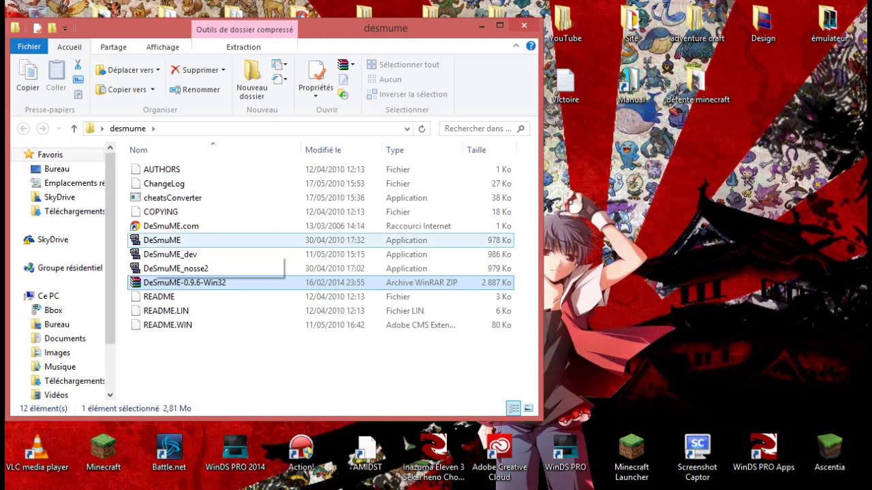
{"action": "left_click_drag", "start_coordinate": [118, 240], "coordinate": [205, 241]}
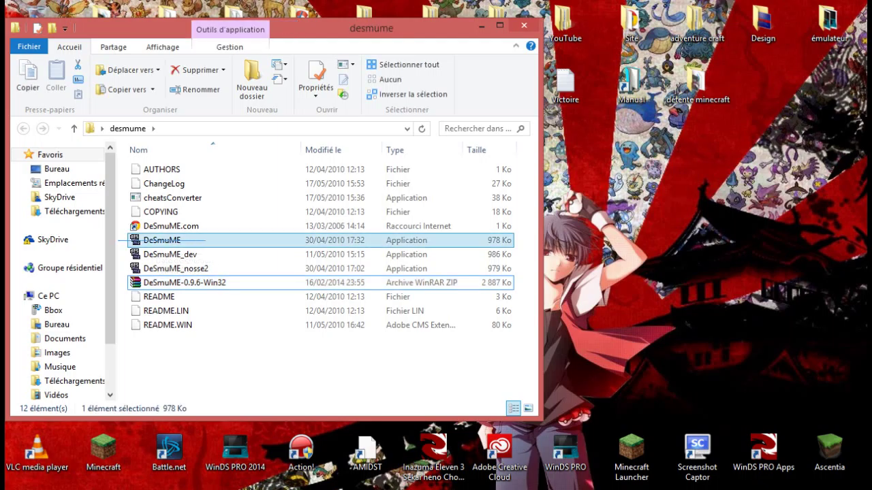
{"action": "left_click", "coordinate": [121, 254]}
{"action": "left_click_drag", "start_coordinate": [121, 255], "coordinate": [204, 255]}
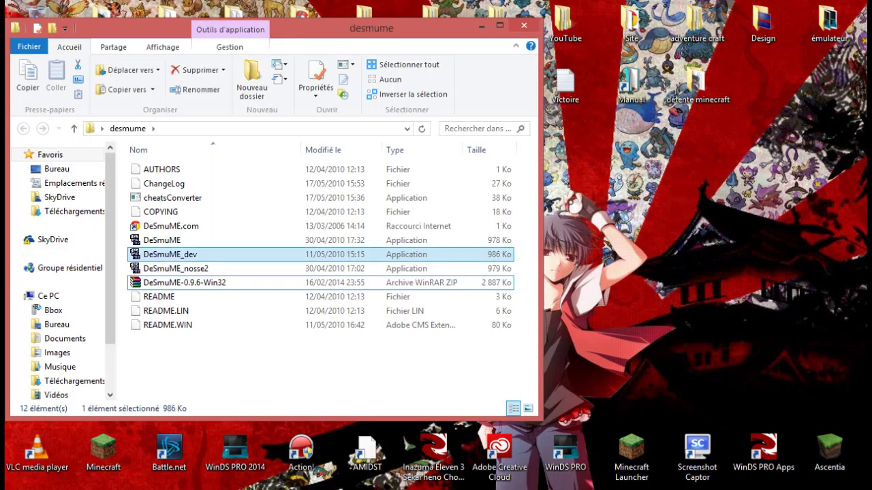
{"action": "left_click_drag", "start_coordinate": [120, 268], "coordinate": [190, 269]}
{"action": "left_click", "coordinate": [225, 358]}
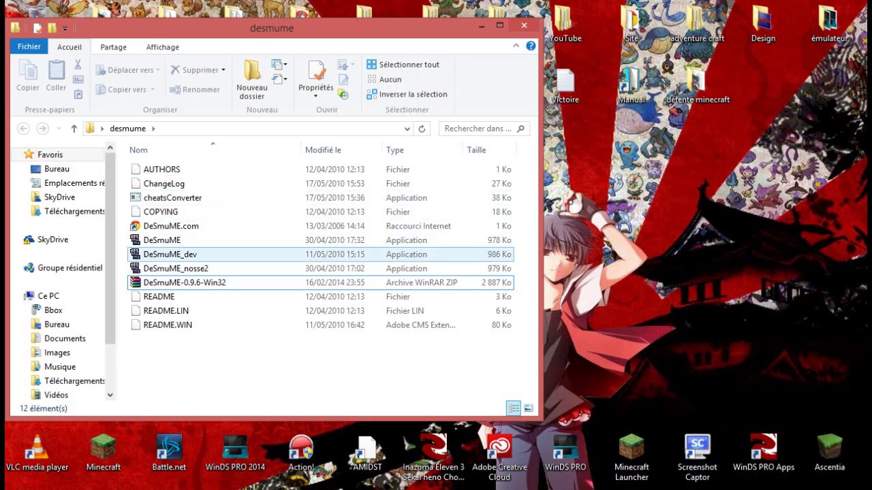
Launch the DeSmuME application from the extracted files and maximize its window
{"action": "left_click", "coordinate": [163, 241]}
{"action": "double_click", "coordinate": [162, 241]}
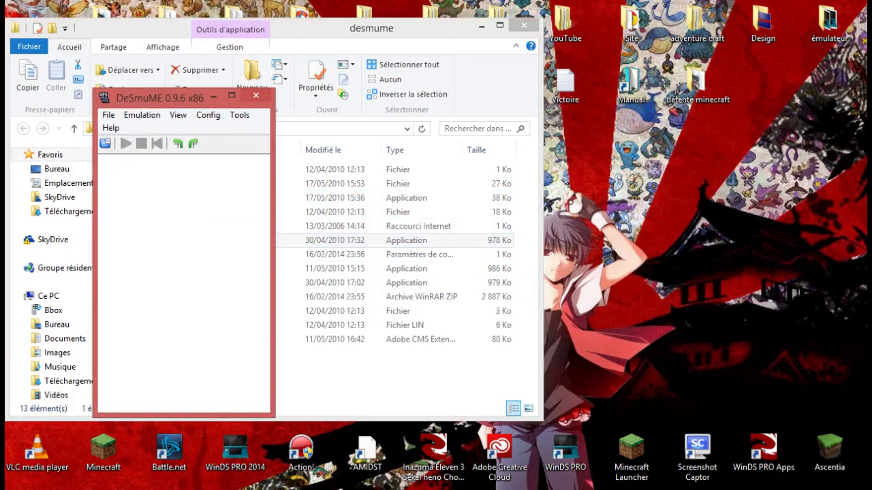
{"action": "double_click", "coordinate": [178, 98]}
Open the ROM Bakugan - Battle brawlers from the Jeux Ds folder inside émulateur and Jeux DS on the desktop
{"action": "left_click", "coordinate": [15, 22]}
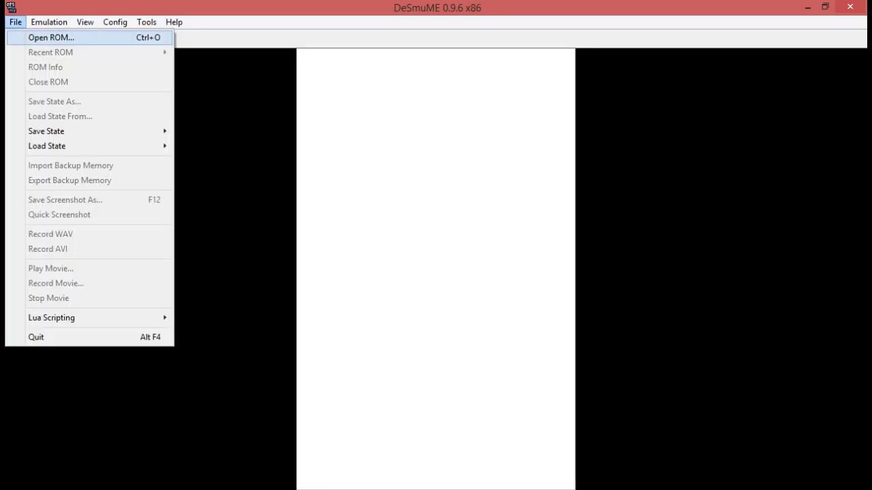
{"action": "left_click", "coordinate": [14, 22]}
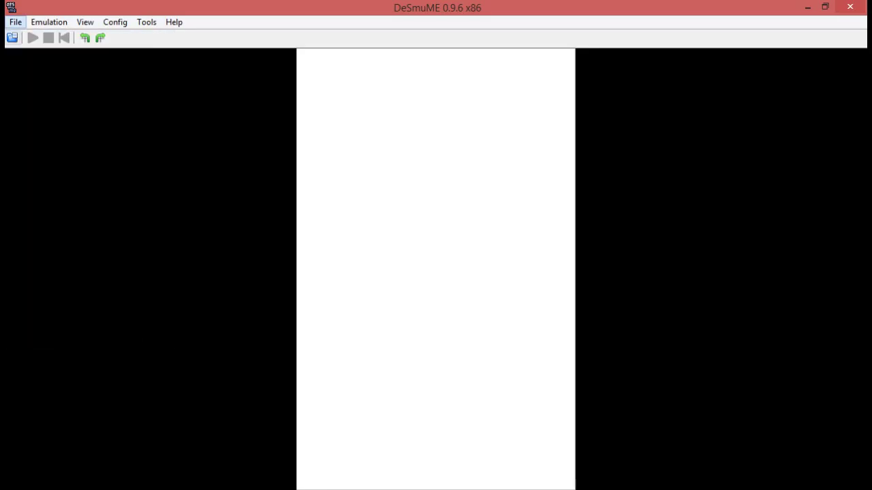
{"action": "left_click", "coordinate": [15, 23]}
{"action": "left_click", "coordinate": [51, 37]}
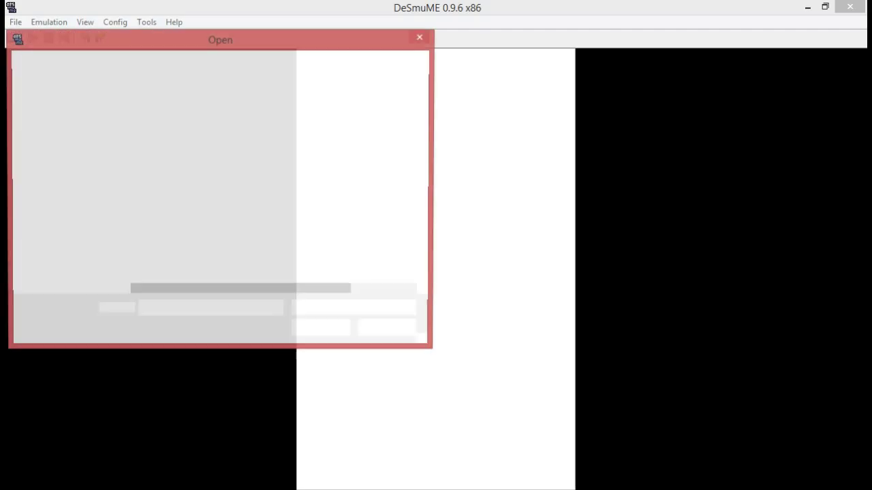
{"action": "left_click", "coordinate": [57, 123]}
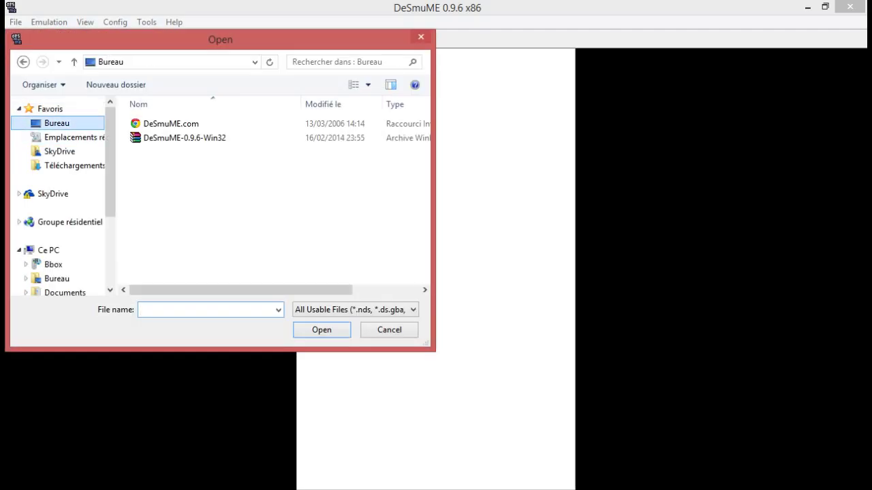
{"action": "left_click_drag", "start_coordinate": [425, 157], "coordinate": [424, 196]}
{"action": "scroll", "coordinate": [286, 146], "scroll_direction": "down", "scroll_amount": 1}
{"action": "double_click", "coordinate": [287, 149]}
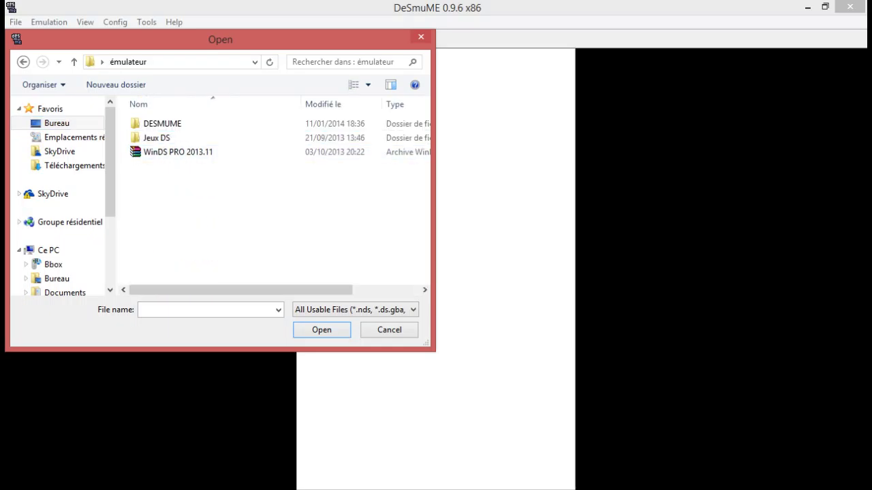
{"action": "double_click", "coordinate": [157, 137]}
{"action": "double_click", "coordinate": [156, 123]}
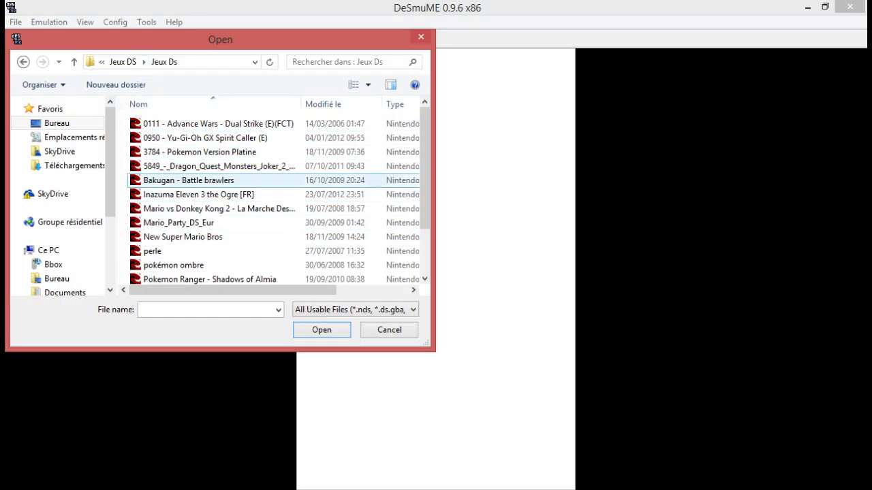
{"action": "left_click", "coordinate": [188, 180]}
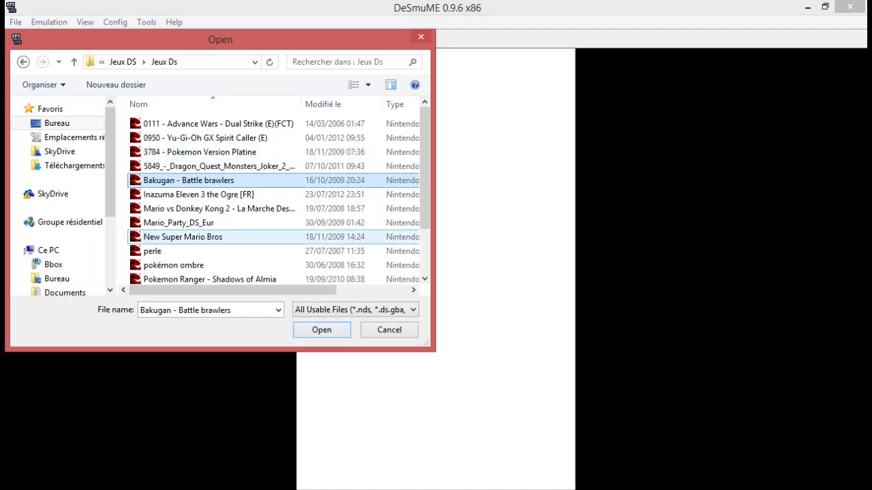
{"action": "key", "text": "Return"}
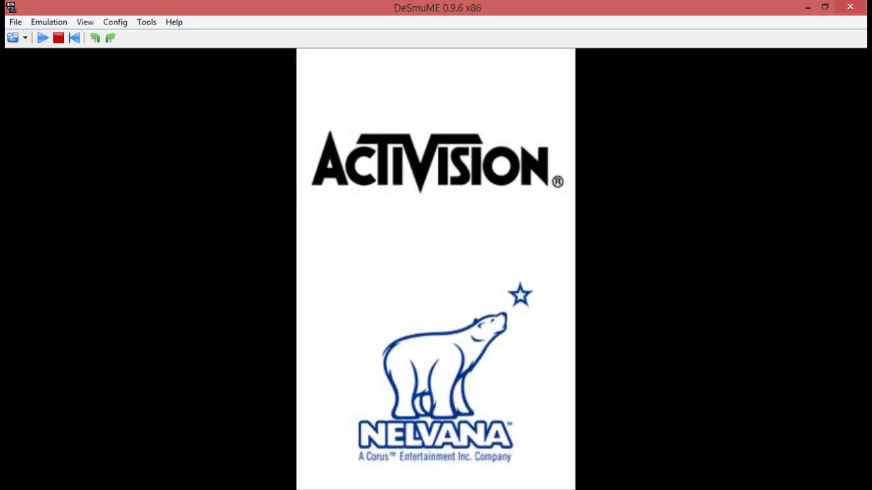
Close the current ROM and reload Bakugan - Battle brawlers from the recent ROMs
{"action": "left_click", "coordinate": [15, 22]}
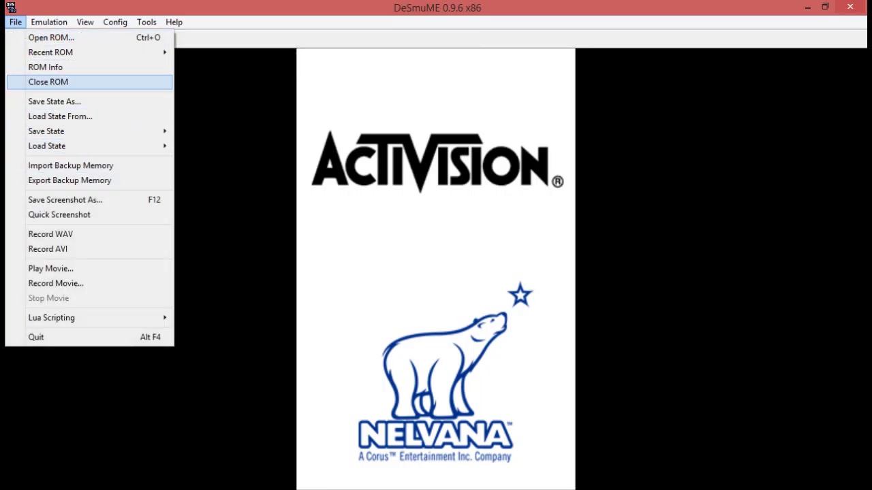
{"action": "left_click", "coordinate": [48, 82]}
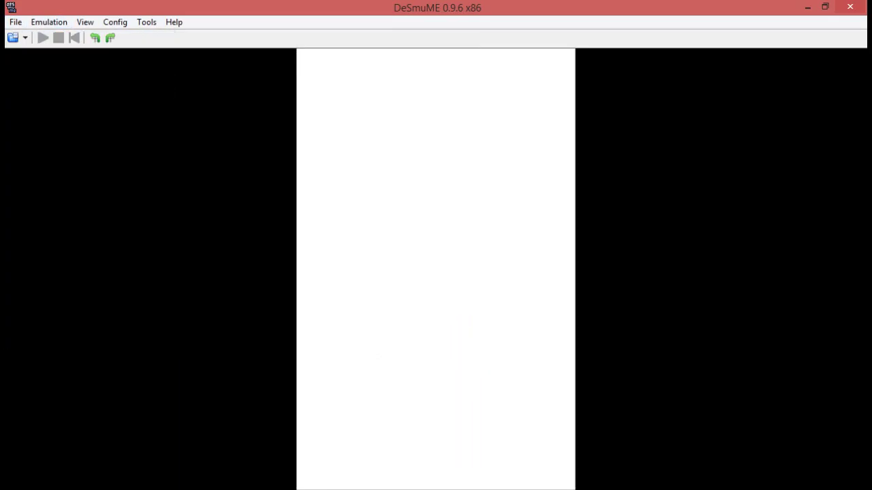
{"action": "left_click", "coordinate": [15, 22]}
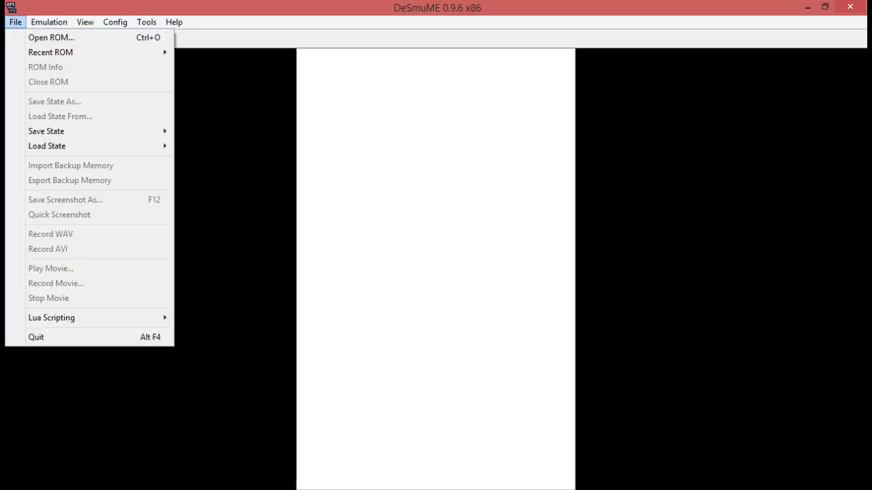
{"action": "mouse_move", "coordinate": [50, 53]}
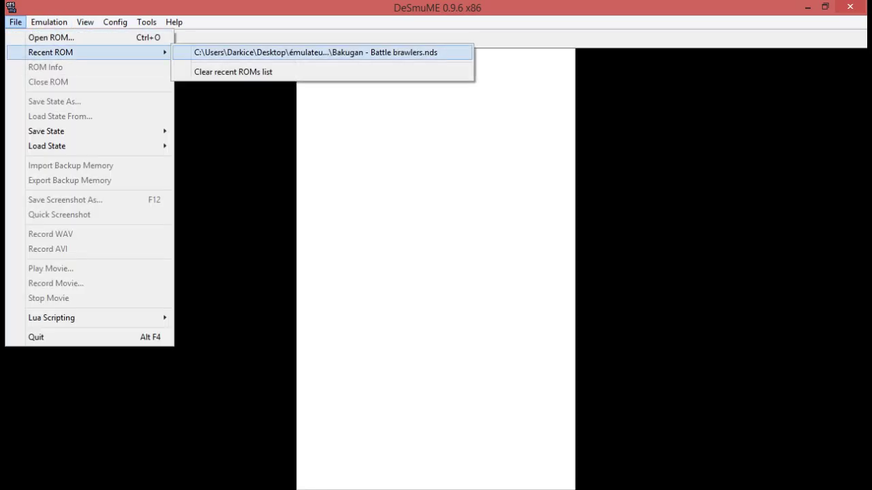
{"action": "left_click", "coordinate": [313, 53]}
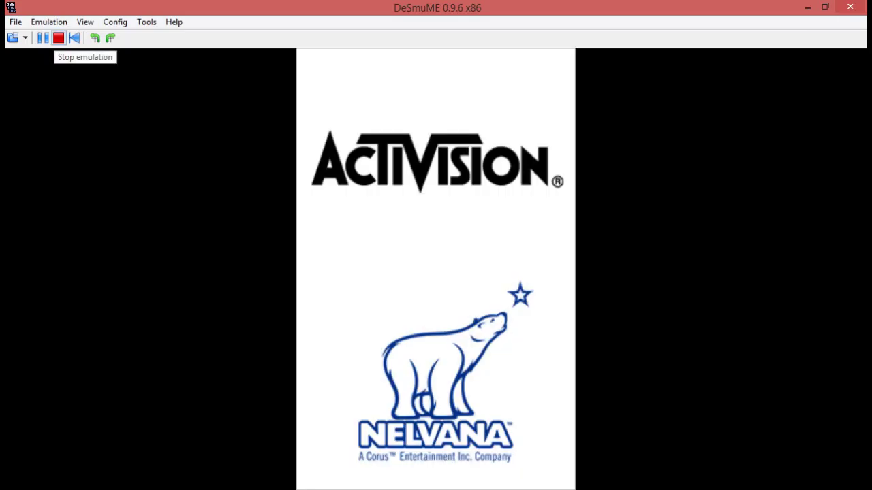
Stop the emulation, then load the recent Bakugan - Battle brawlers ROM again and pause it
{"action": "left_click", "coordinate": [58, 38]}
{"action": "left_click", "coordinate": [16, 23]}
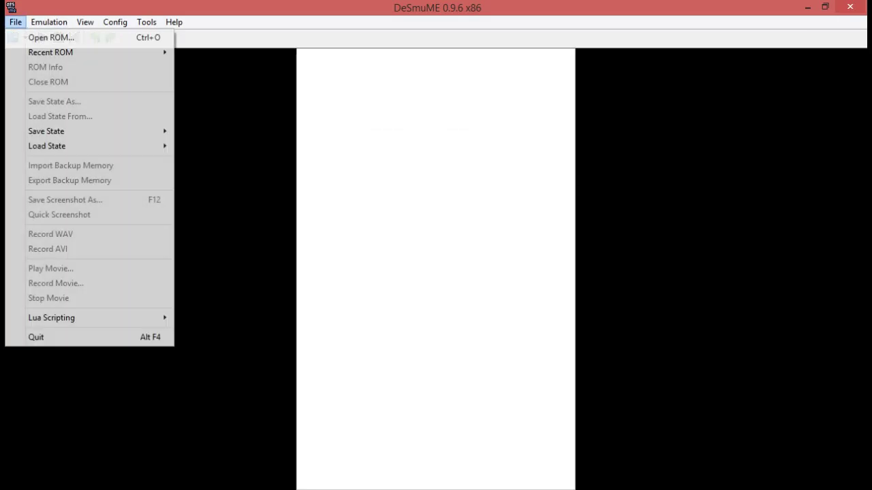
{"action": "mouse_move", "coordinate": [50, 53]}
{"action": "left_click", "coordinate": [313, 52]}
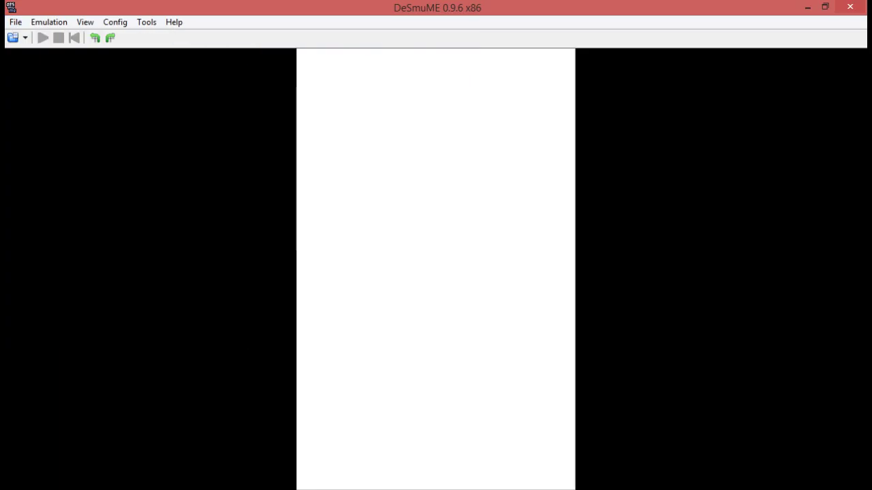
{"action": "left_click", "coordinate": [42, 37]}
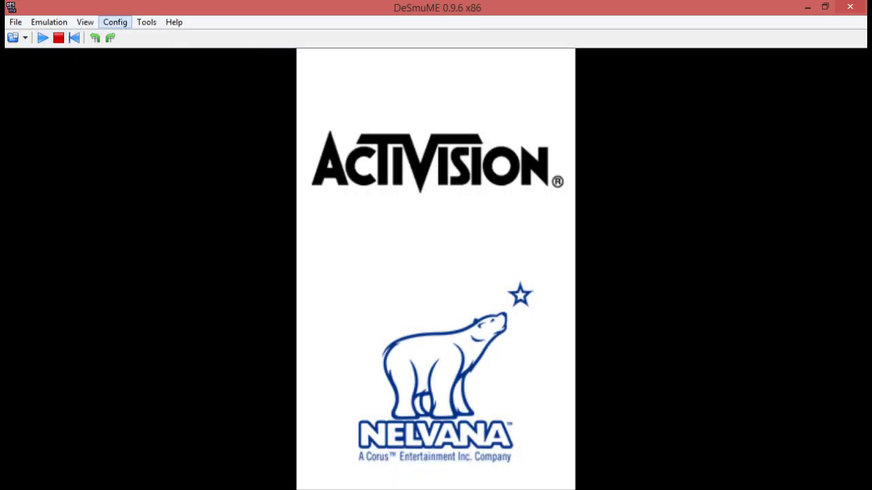
Set the emulator's interface language to French
{"action": "left_click", "coordinate": [115, 22]}
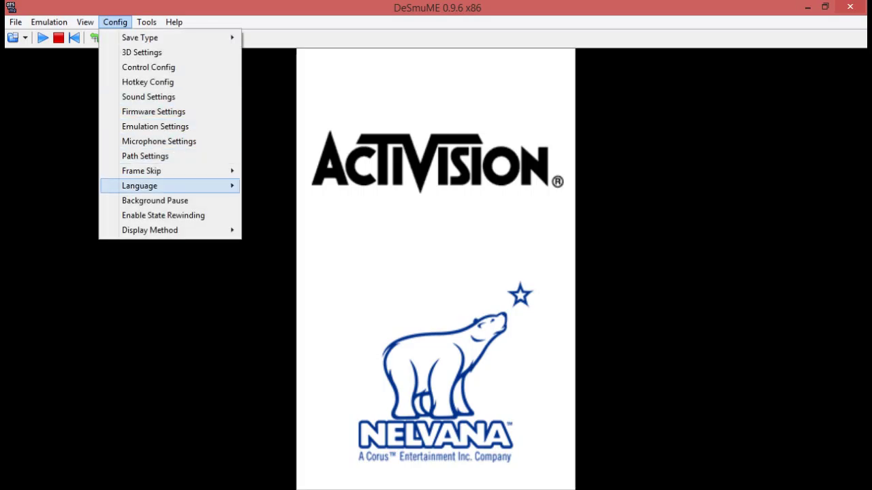
{"action": "mouse_move", "coordinate": [149, 185]}
{"action": "left_click", "coordinate": [276, 200]}
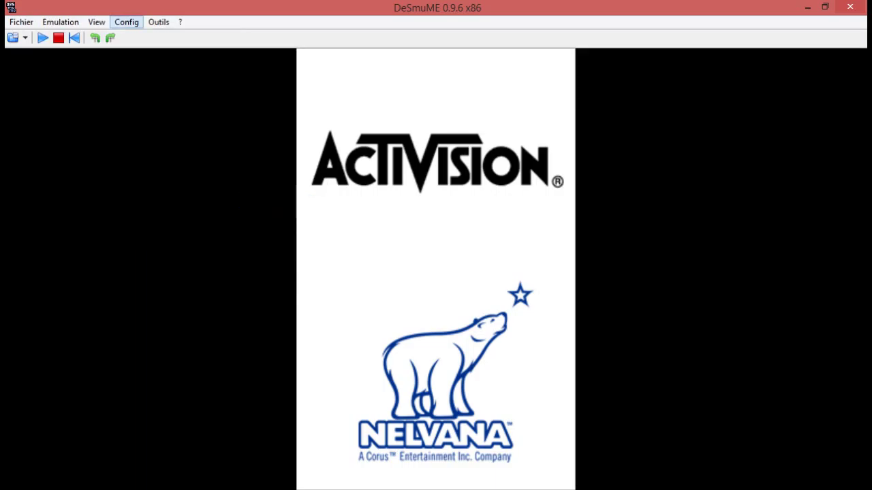
Open the controls configuration and assign HAUT, GAUCHE, BAS and DROITE to the Up, Left, Down and Right arrow keys
{"action": "left_click", "coordinate": [126, 22]}
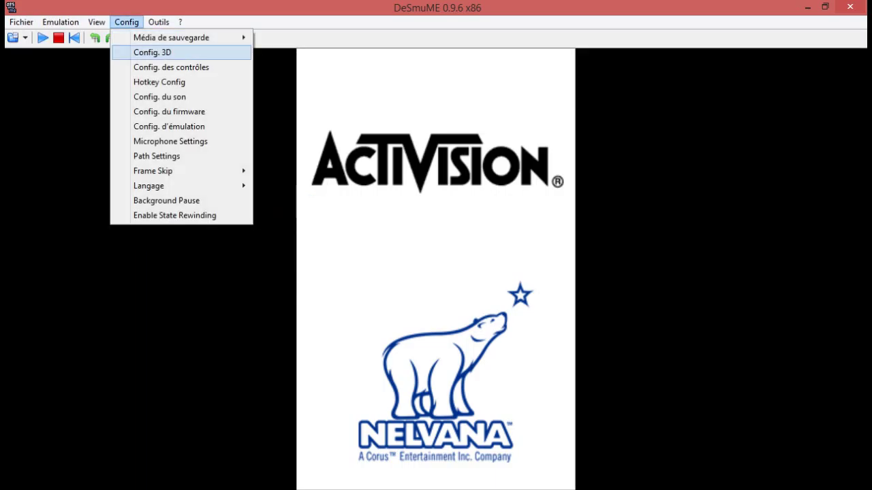
{"action": "key", "text": "Down"}
{"action": "key", "text": "Down"}
{"action": "key", "text": "Up"}
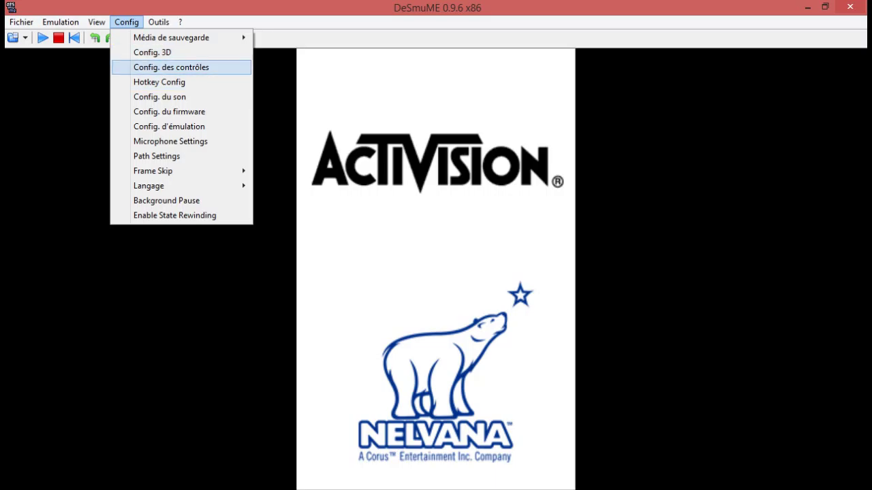
{"action": "key", "text": "Return"}
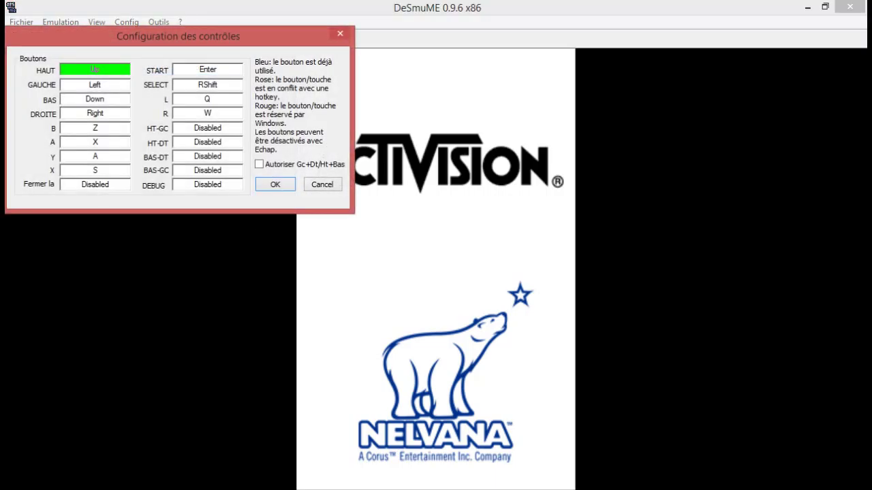
{"action": "key", "text": "Up"}
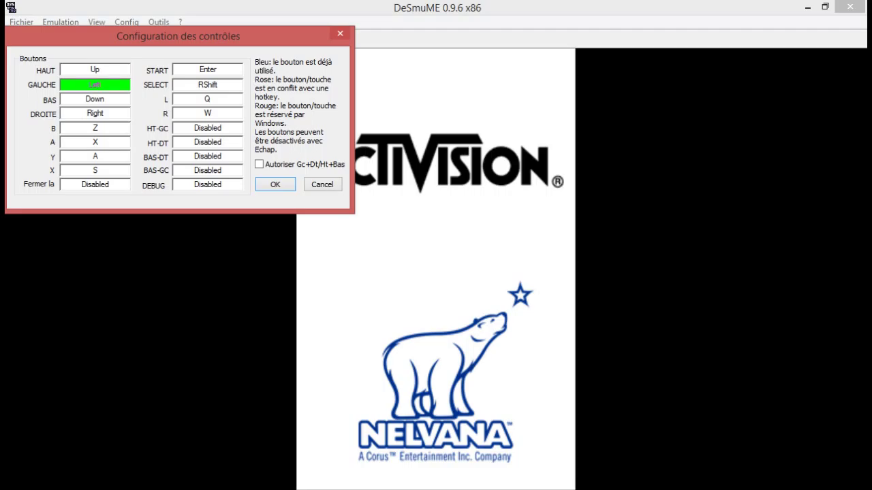
{"action": "key", "text": "Left"}
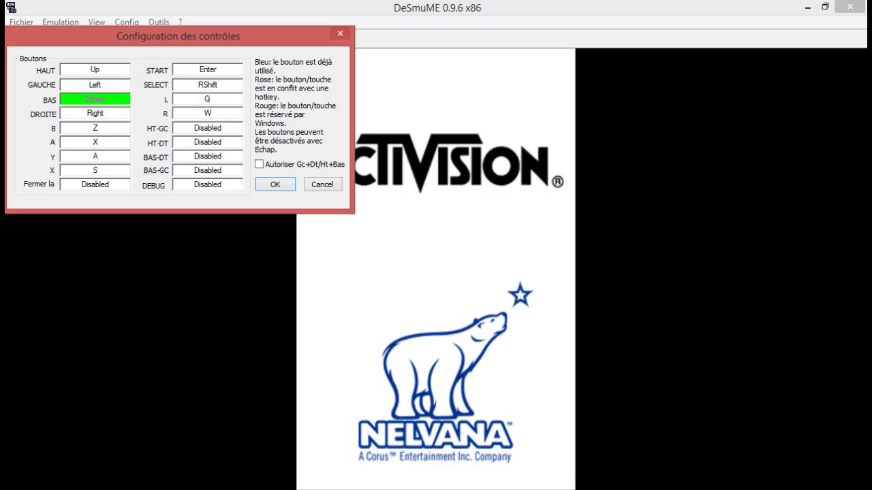
{"action": "key", "text": "Down"}
{"action": "key", "text": "Right"}
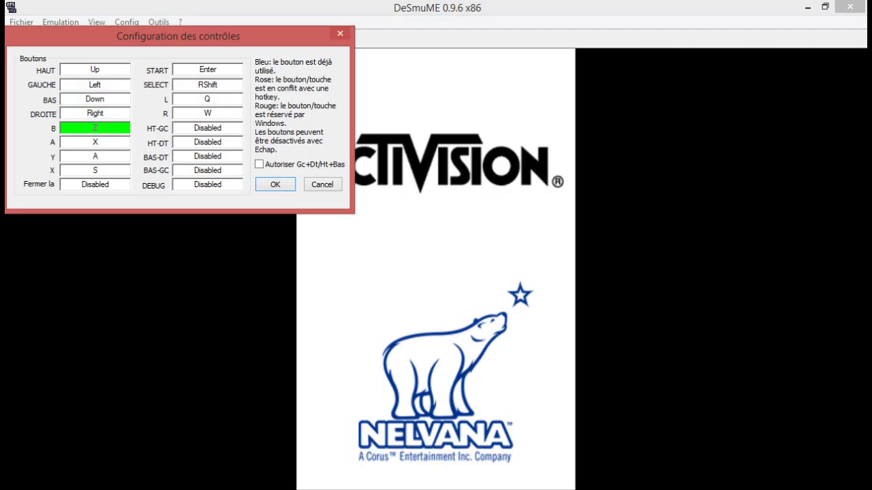
Map the B, A, Y and X buttons to the keyboard letters of the same name
{"action": "key", "text": "b"}
{"action": "key", "text": "a"}
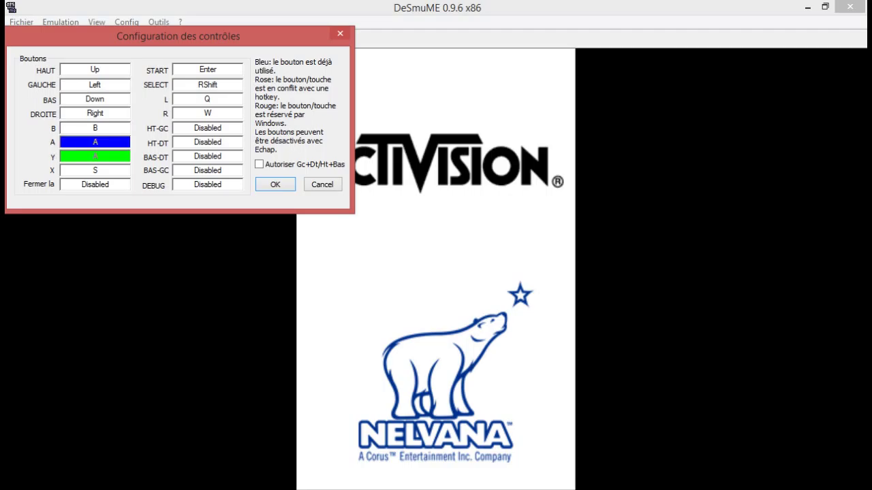
{"action": "key", "text": "x"}
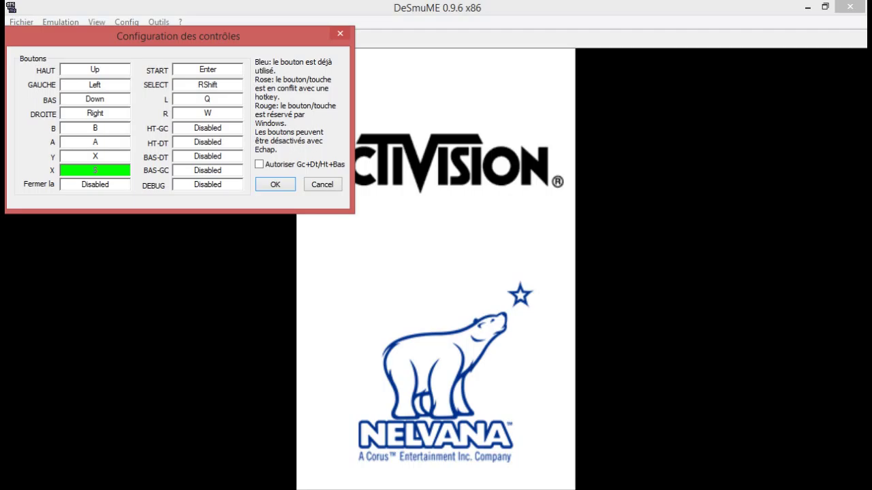
{"action": "left_click", "coordinate": [96, 156]}
{"action": "key", "text": "y"}
{"action": "key", "text": "x"}
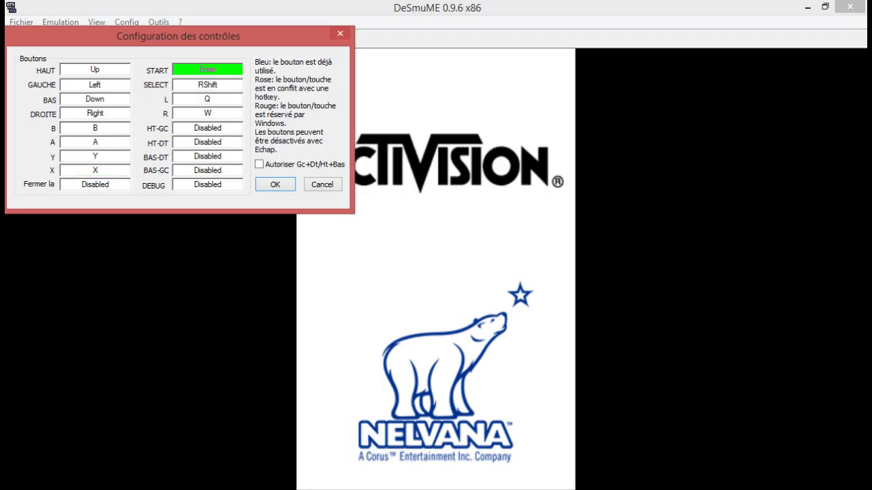
Map START to Enter, SELECT to S, L to L and R to R, and save the controls configuration
{"action": "key", "text": "Return"}
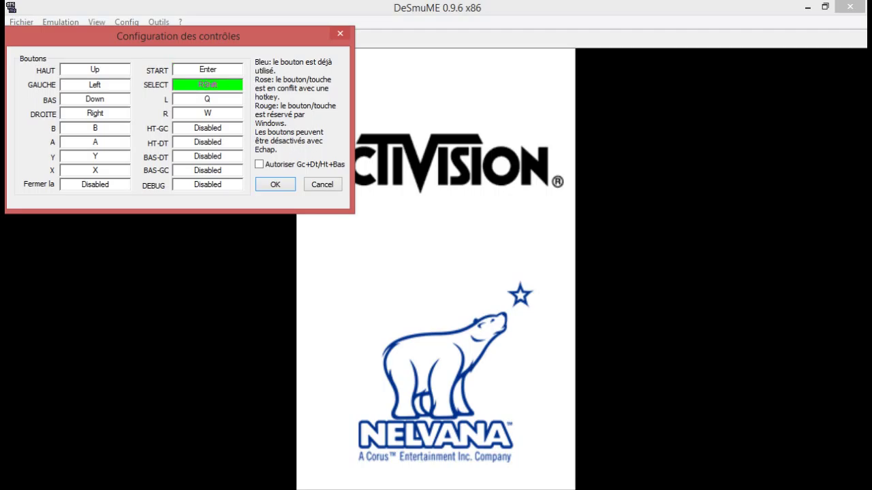
{"action": "key", "text": "s"}
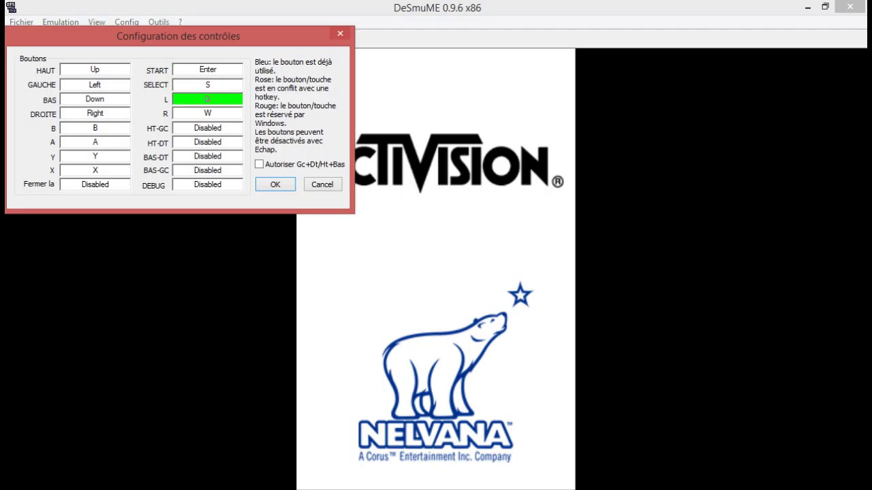
{"action": "key", "text": "l"}
{"action": "key", "text": "r"}
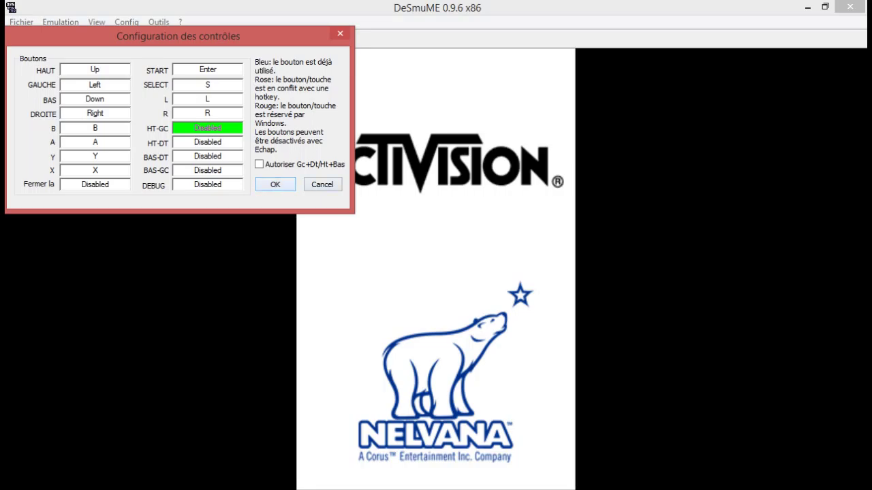
{"action": "left_click", "coordinate": [275, 184]}
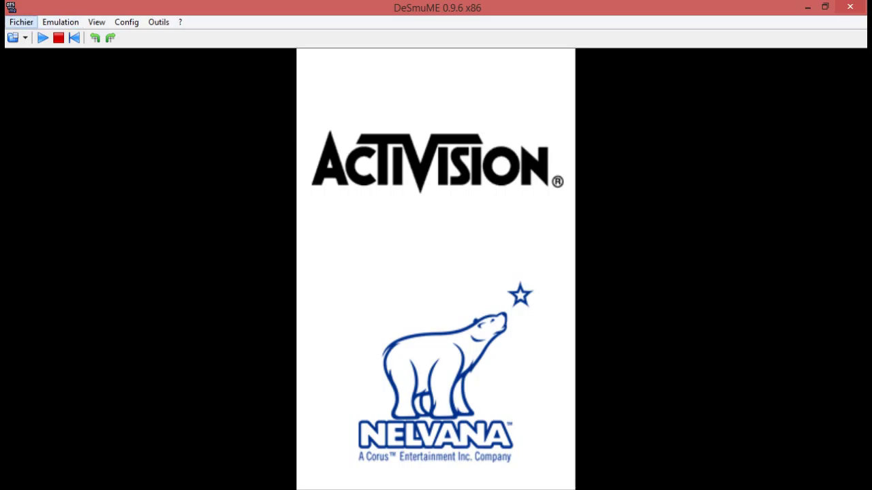
Look through the file, emulation and view options, including LCD layout, rotation and window size
{"action": "left_click", "coordinate": [21, 22]}
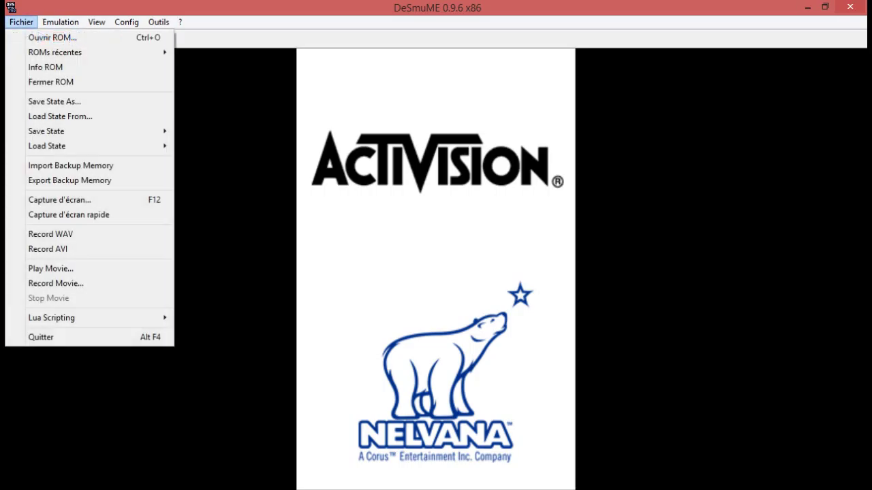
{"action": "mouse_move", "coordinate": [60, 22]}
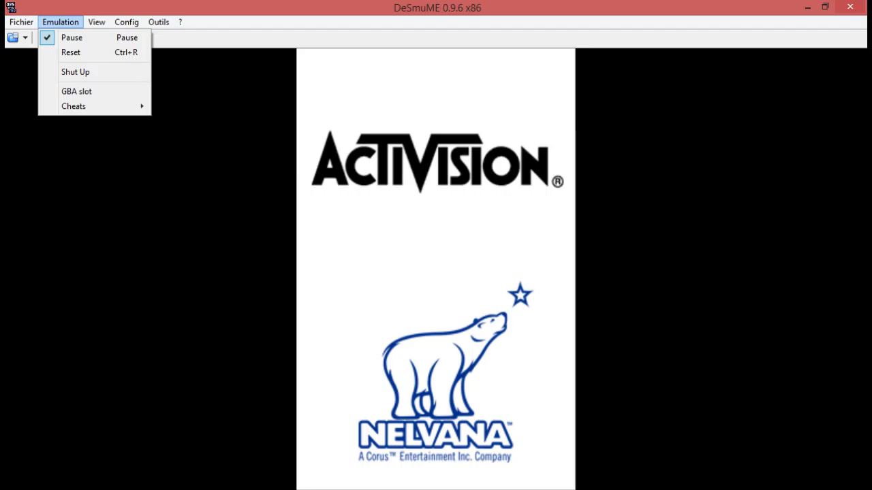
{"action": "key", "text": "Right"}
{"action": "key", "text": "Down"}
{"action": "key", "text": "Right"}
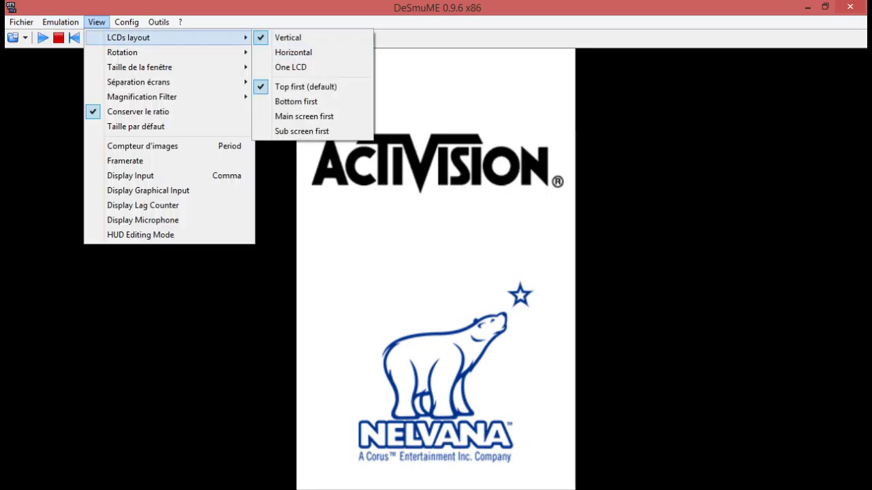
{"action": "key", "text": "Left"}
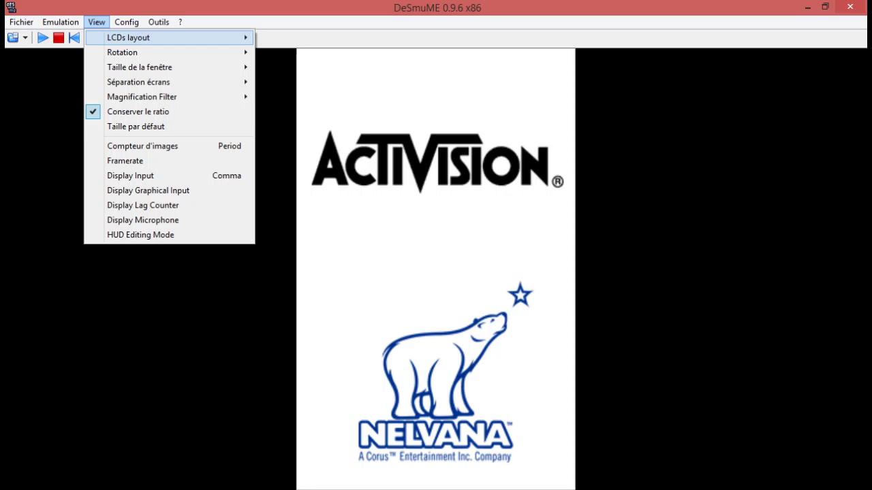
{"action": "key", "text": "Down"}
{"action": "key", "text": "Right"}
{"action": "key", "text": "Up"}
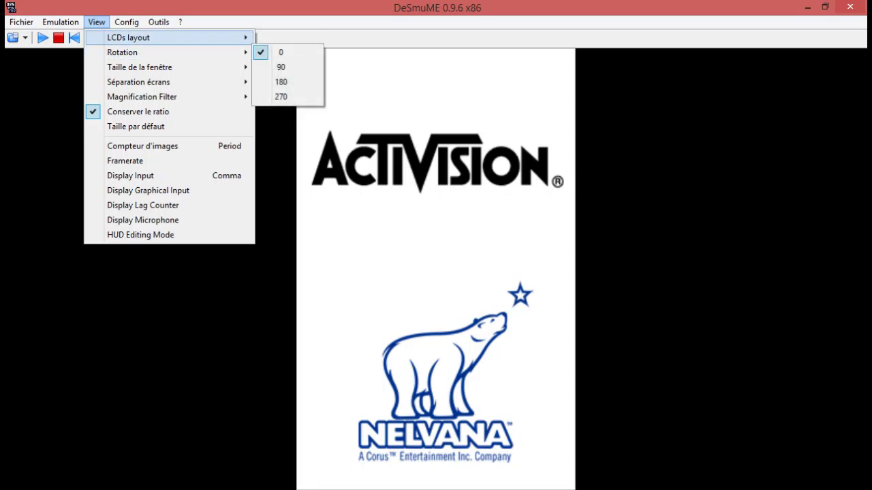
{"action": "key", "text": "Right"}
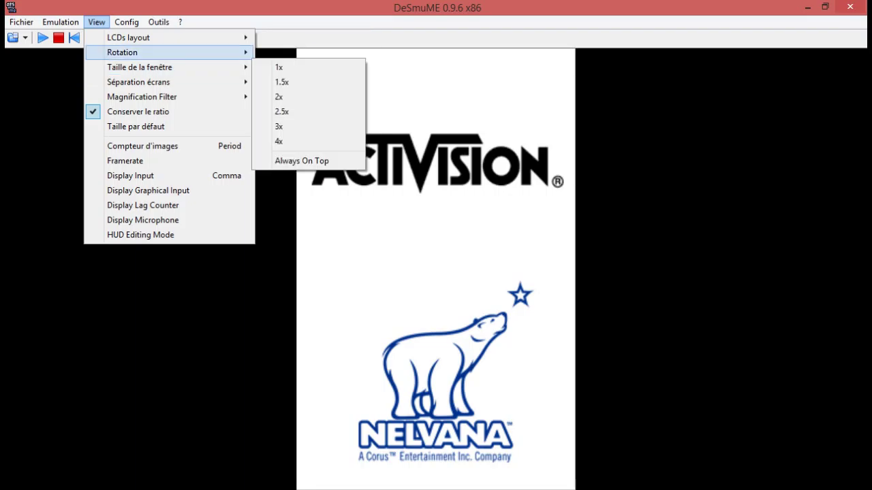
Rotate the emulated screens by 90 degrees
{"action": "mouse_move", "coordinate": [136, 53]}
{"action": "key", "text": "Down"}
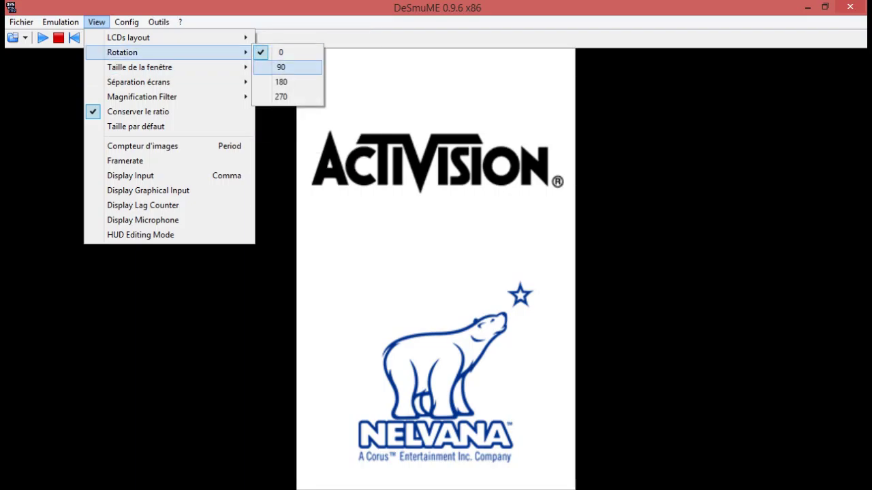
{"action": "key", "text": "Return"}
Set the screen rotation back to 0 degrees
{"action": "left_click", "coordinate": [61, 22]}
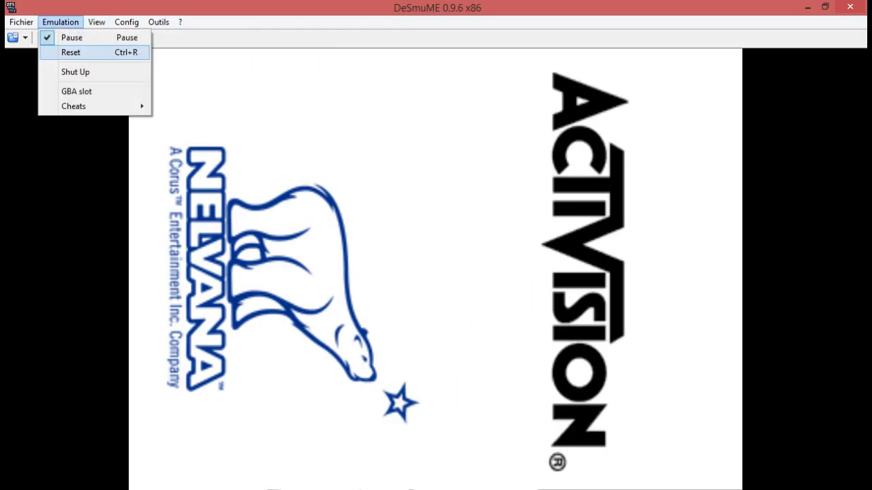
{"action": "mouse_move", "coordinate": [97, 22]}
{"action": "key", "text": "Down"}
{"action": "key", "text": "Down"}
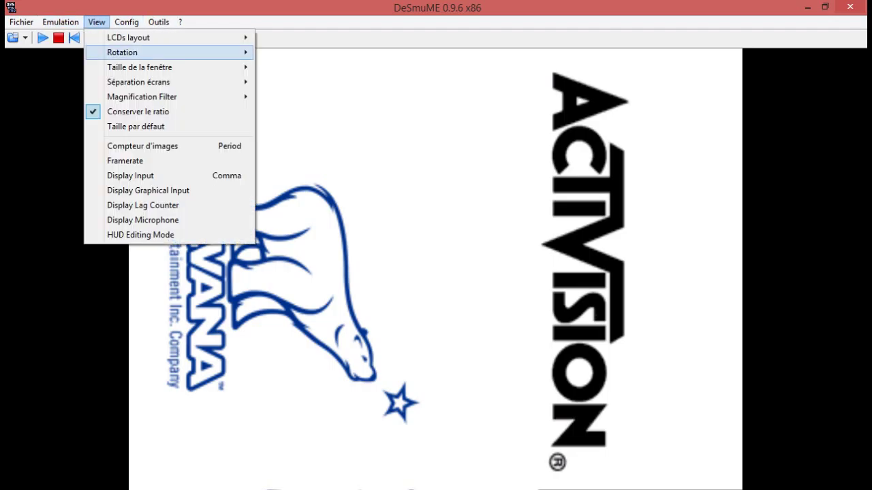
{"action": "key", "text": "Right"}
{"action": "key", "text": "Return"}
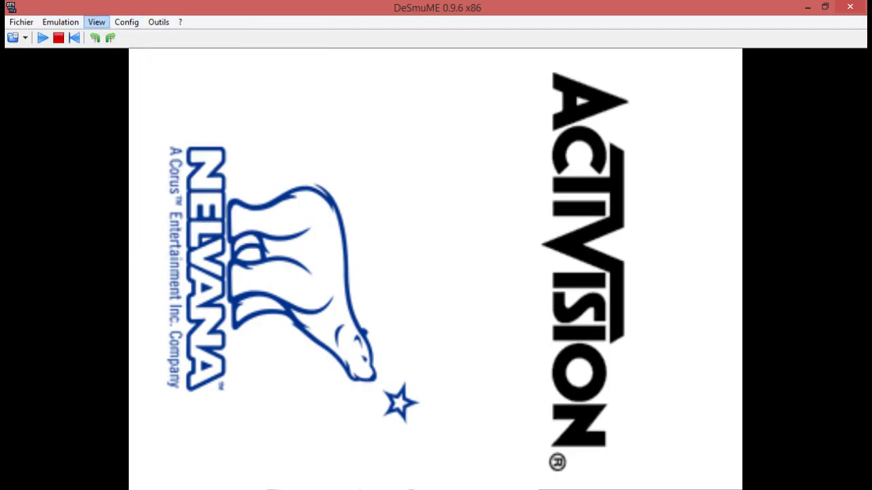
{"action": "key", "text": "Down"}
{"action": "key", "text": "Down"}
{"action": "key", "text": "Right"}
{"action": "key", "text": "Return"}
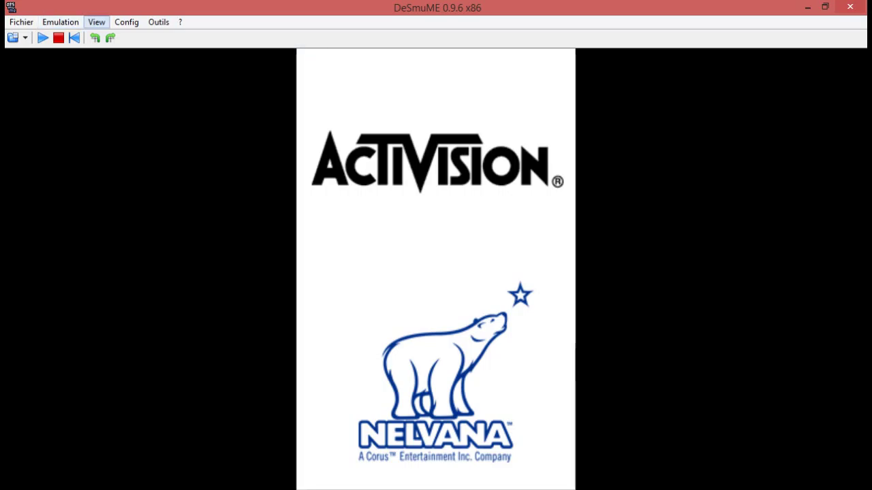
Try a smaller preset window size and maximize the emulator window again
{"action": "left_click", "coordinate": [97, 23]}
{"action": "mouse_move", "coordinate": [140, 68]}
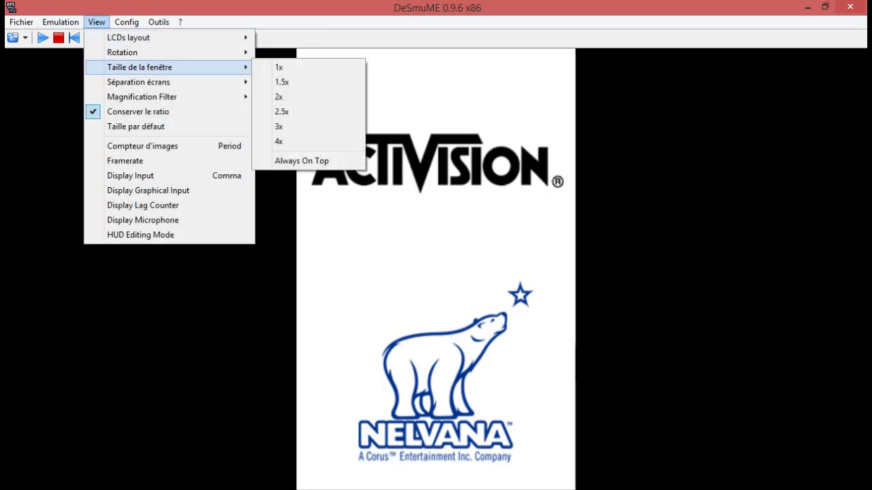
{"action": "key", "text": "Down"}
{"action": "key", "text": "Up"}
{"action": "key", "text": "Down"}
{"action": "key", "text": "Down"}
{"action": "key", "text": "Return"}
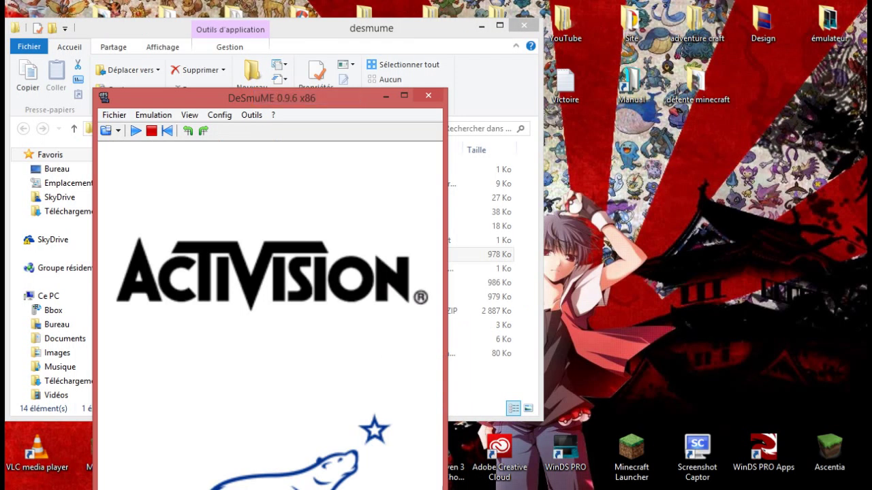
{"action": "left_click_drag", "start_coordinate": [272, 98], "coordinate": [442, 13]}
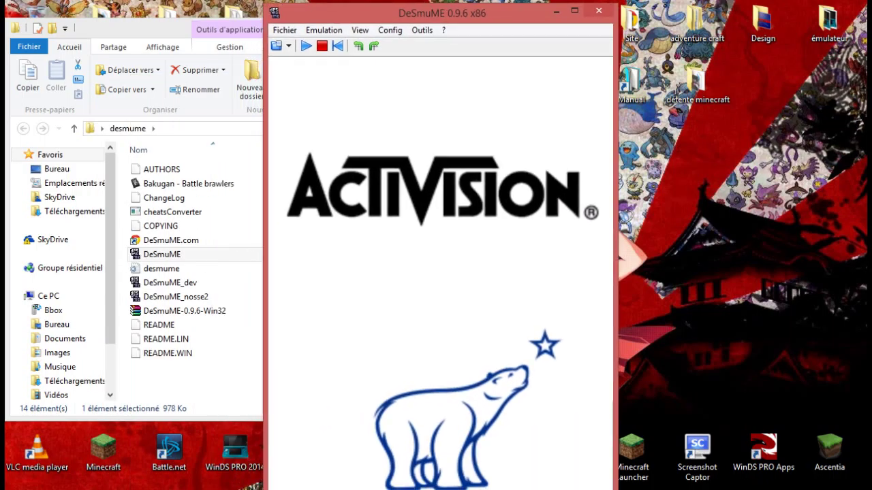
{"action": "left_click", "coordinate": [574, 11]}
Set the separation between the two screens to DS (64 px)
{"action": "left_click", "coordinate": [96, 23]}
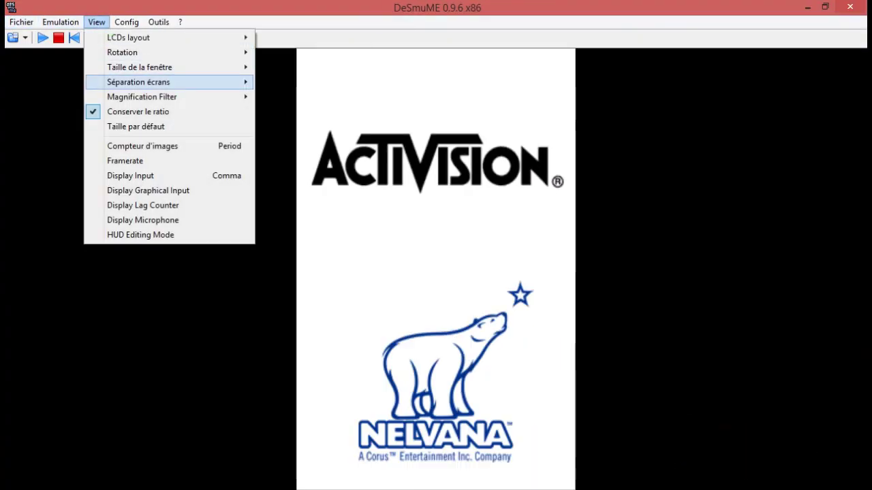
{"action": "mouse_move", "coordinate": [139, 82]}
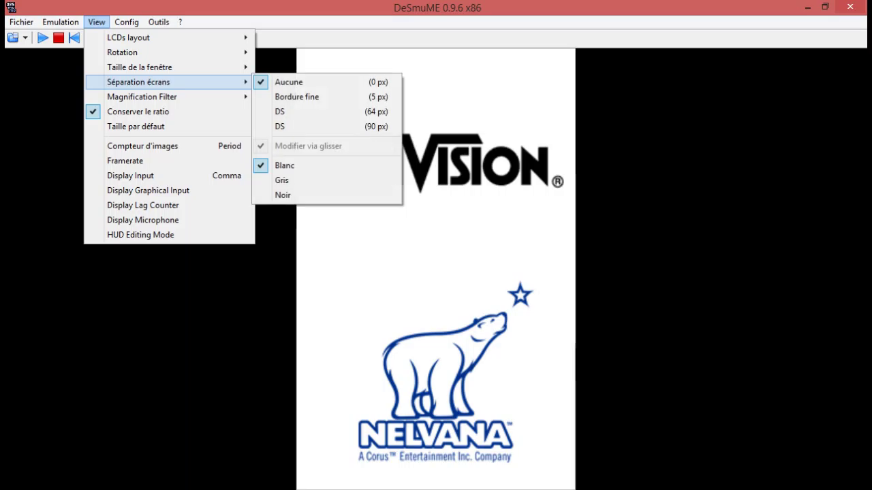
{"action": "key", "text": "Down"}
{"action": "key", "text": "Down"}
{"action": "key", "text": "Down"}
{"action": "key", "text": "Return"}
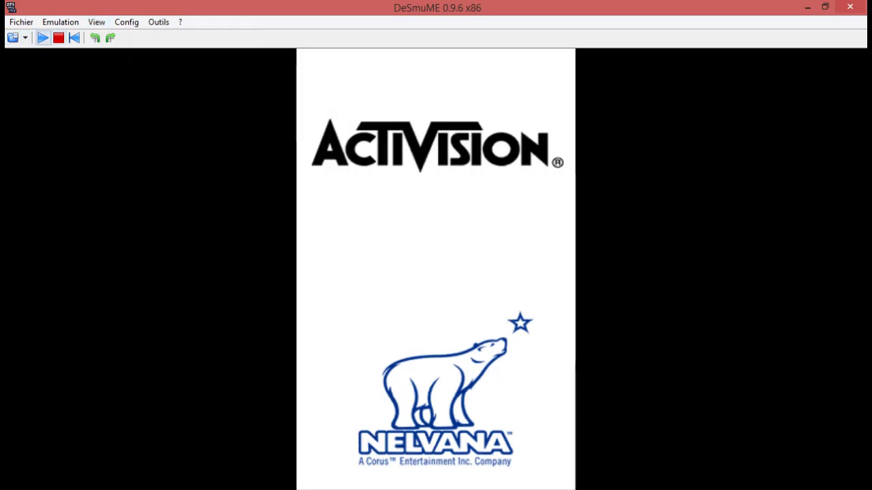
Resume the game briefly with the new screen separation and pause it again
{"action": "left_click", "coordinate": [42, 38]}
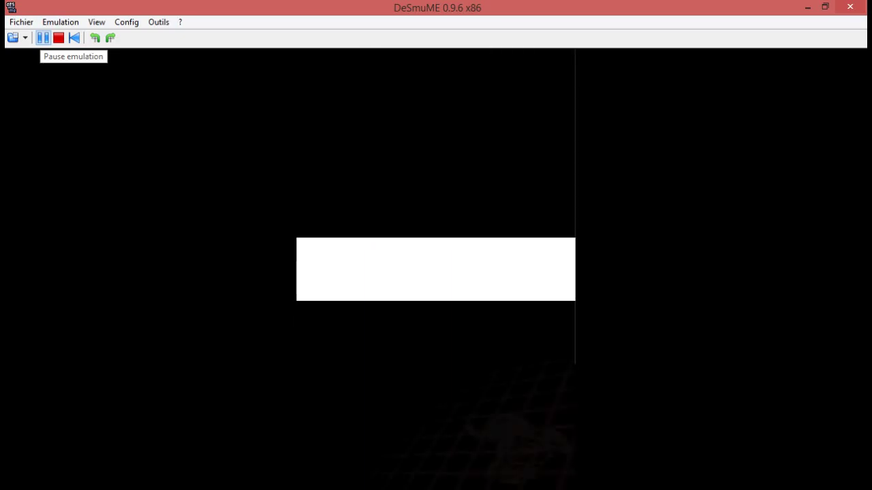
{"action": "left_click", "coordinate": [43, 37]}
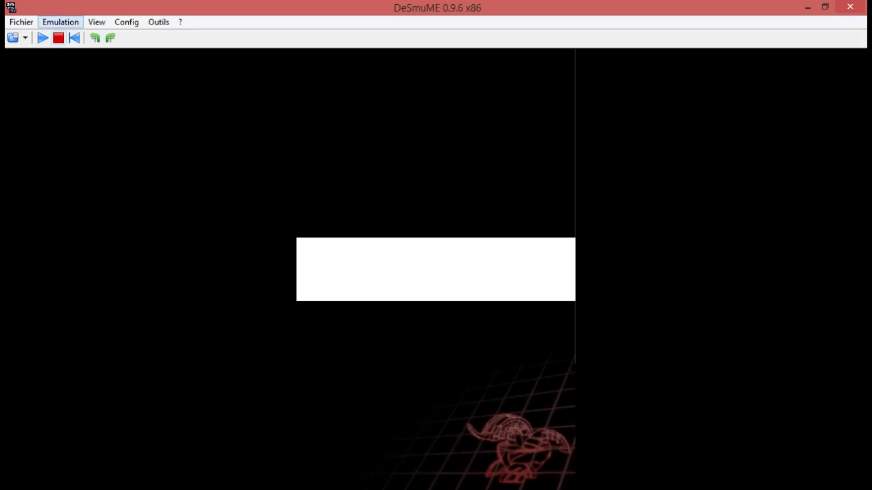
Set the LCD layout to Horizontal, run the game briefly in that layout and pause it again
{"action": "left_click", "coordinate": [61, 22]}
{"action": "mouse_move", "coordinate": [96, 22]}
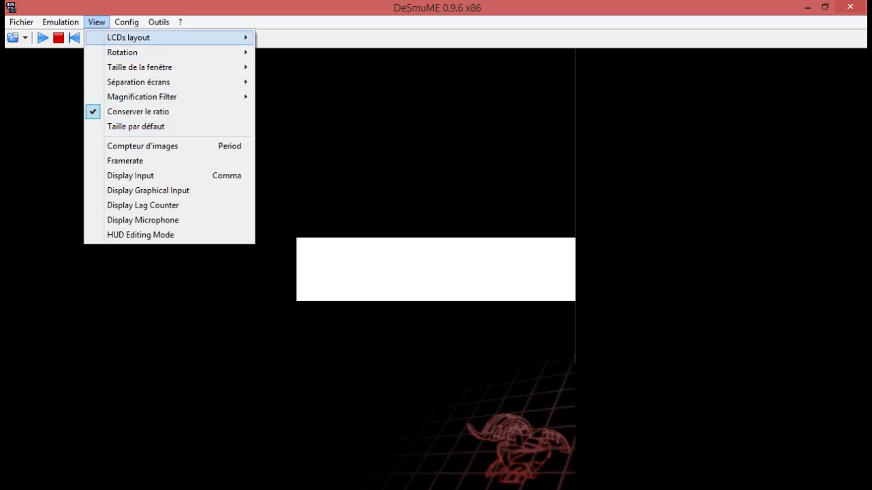
{"action": "mouse_move", "coordinate": [128, 37]}
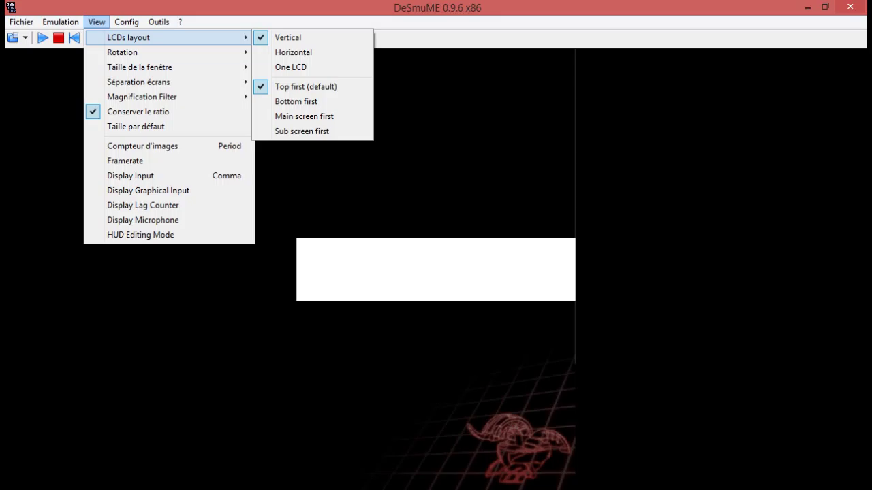
{"action": "key", "text": "Down"}
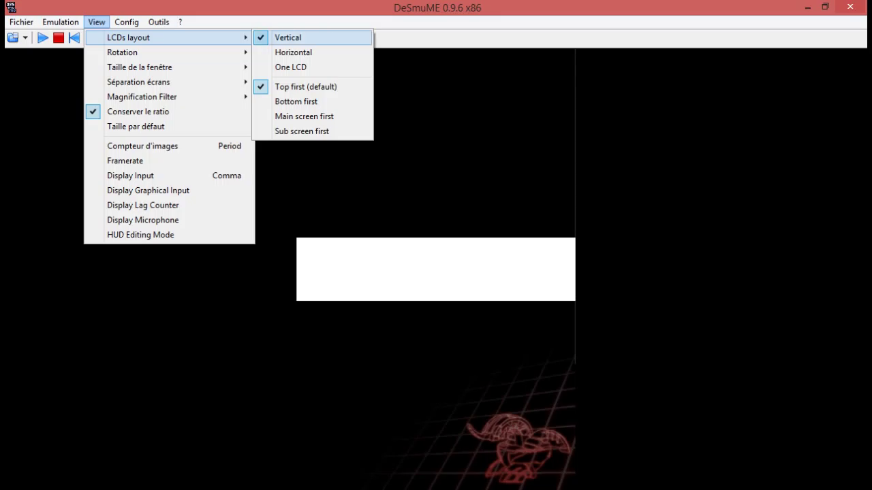
{"action": "key", "text": "Down"}
{"action": "key", "text": "Return"}
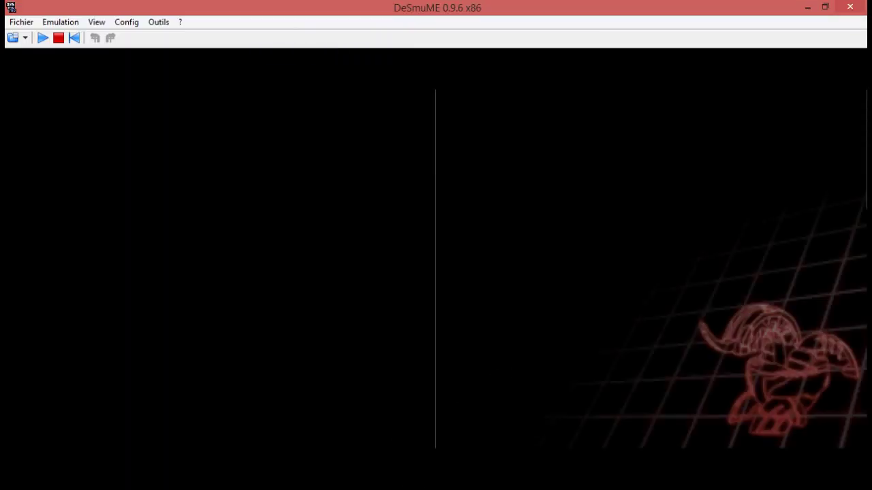
{"action": "left_click", "coordinate": [42, 37]}
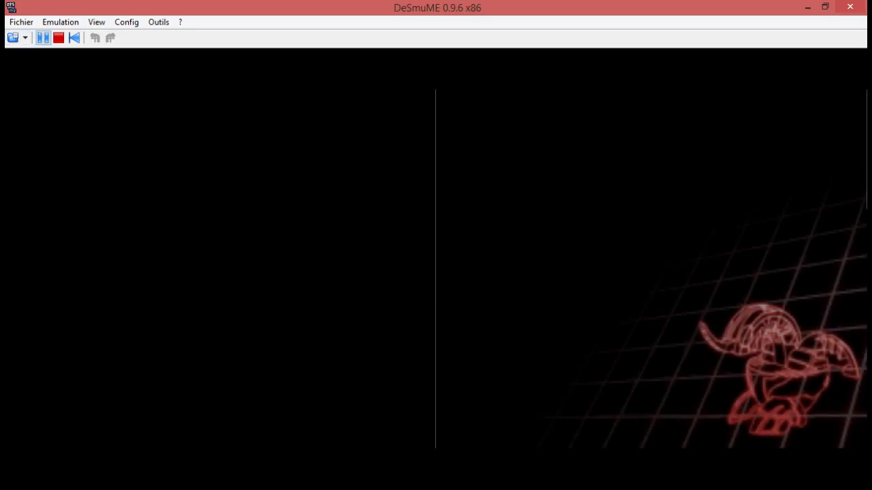
{"action": "left_click", "coordinate": [43, 37]}
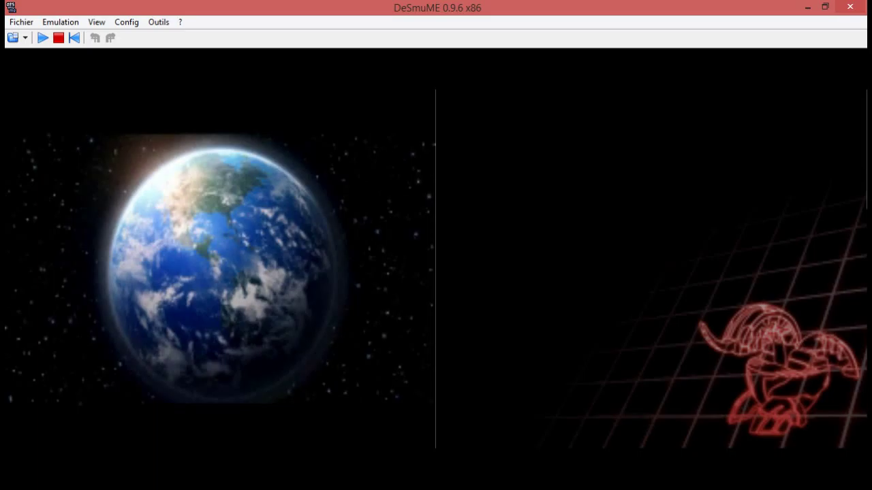
Try the One LCD layout so that only a single game screen is displayed
{"action": "left_click", "coordinate": [61, 22]}
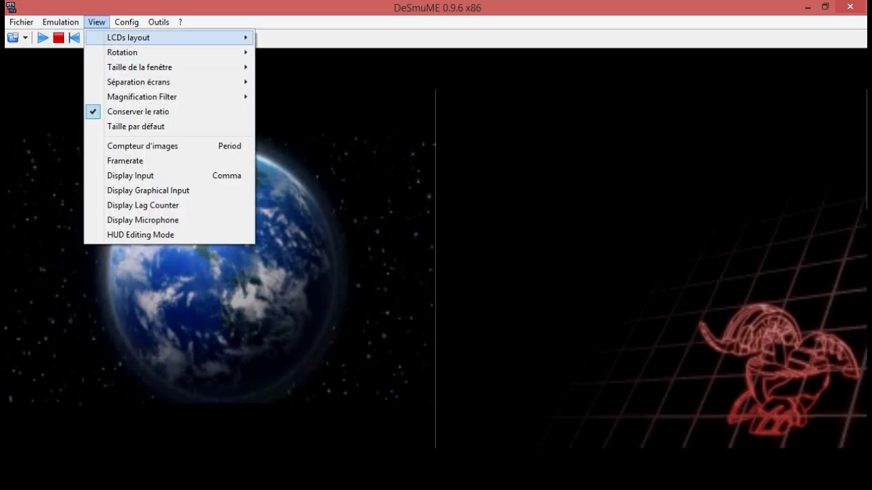
{"action": "key", "text": "Right"}
{"action": "key", "text": "Escape"}
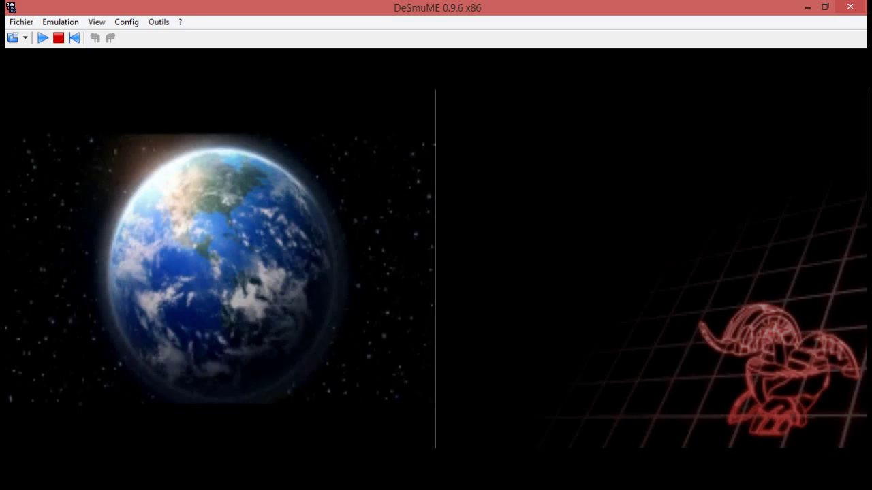
{"action": "key", "text": "alt+v"}
{"action": "key", "text": "Right"}
{"action": "key", "text": "Down"}
{"action": "key", "text": "Left"}
{"action": "key", "text": "Down"}
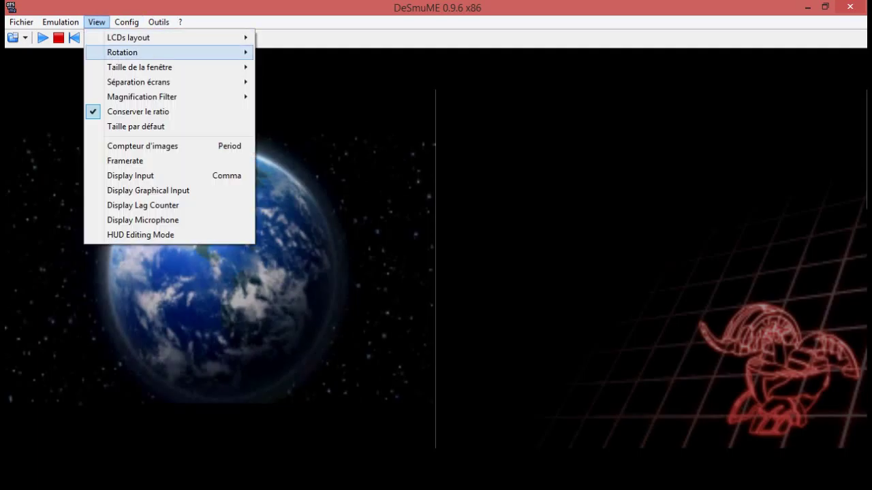
{"action": "key", "text": "Right"}
{"action": "key", "text": "Right"}
{"action": "key", "text": "Down"}
{"action": "key", "text": "Down"}
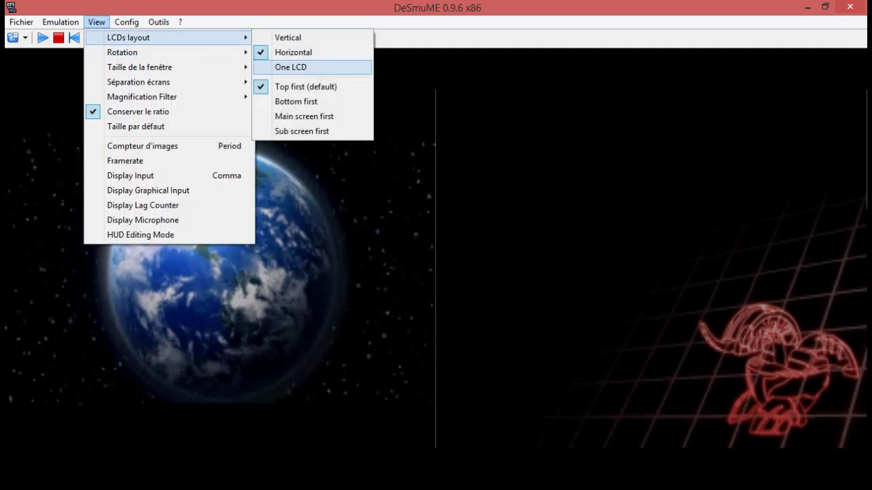
{"action": "key", "text": "Return"}
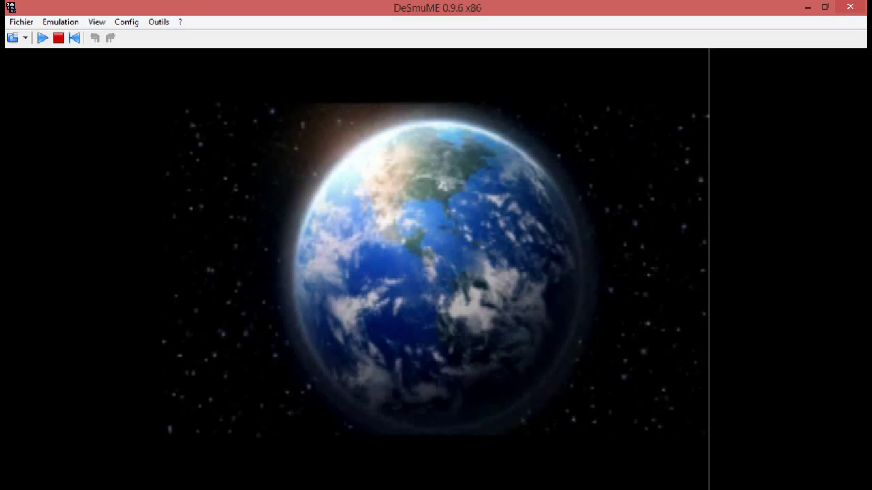
Switch the LCD layout back to Horizontal
{"action": "left_click", "coordinate": [61, 23]}
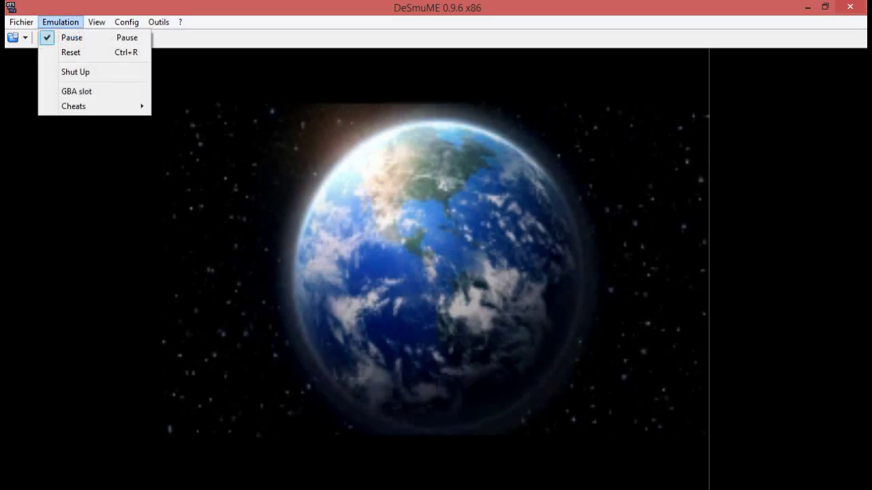
{"action": "key", "text": "Down"}
{"action": "mouse_move", "coordinate": [96, 22]}
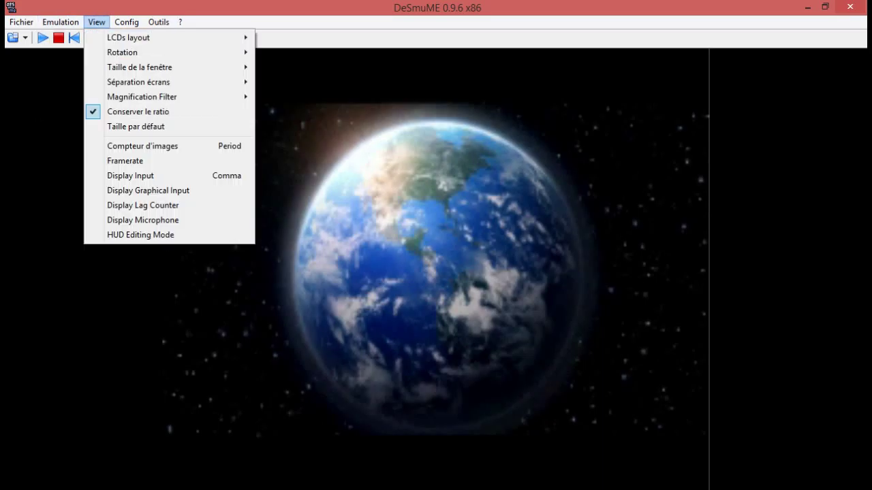
{"action": "key", "text": "Up"}
{"action": "key", "text": "Right"}
{"action": "key", "text": "Down"}
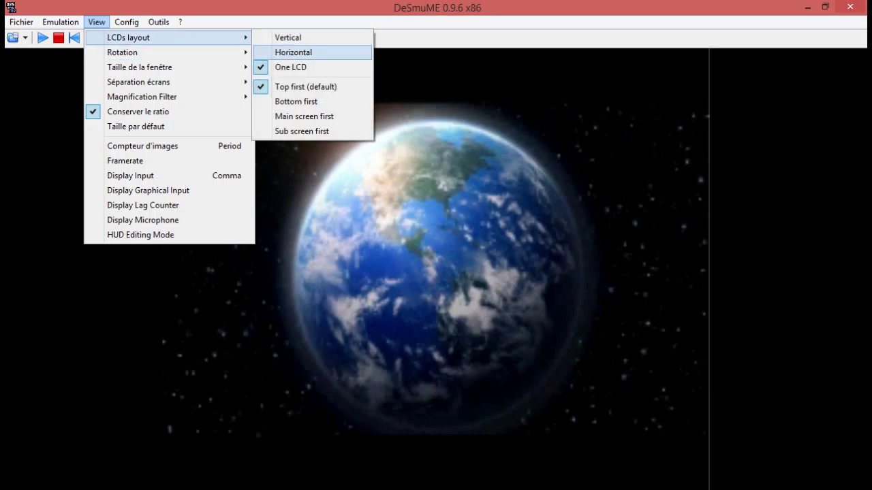
{"action": "key", "text": "Return"}
Try the Main screen first order for the two game screens
{"action": "key", "text": "alt"}
{"action": "key", "text": "Right"}
{"action": "key", "text": "Right"}
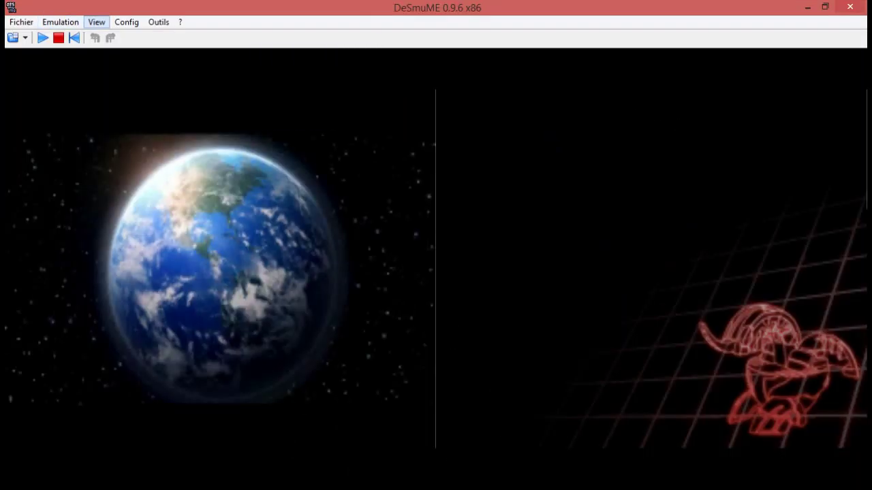
{"action": "key", "text": "Down"}
{"action": "key", "text": "Down"}
{"action": "key", "text": "Right"}
{"action": "key", "text": "Left"}
{"action": "key", "text": "Up"}
{"action": "key", "text": "Right"}
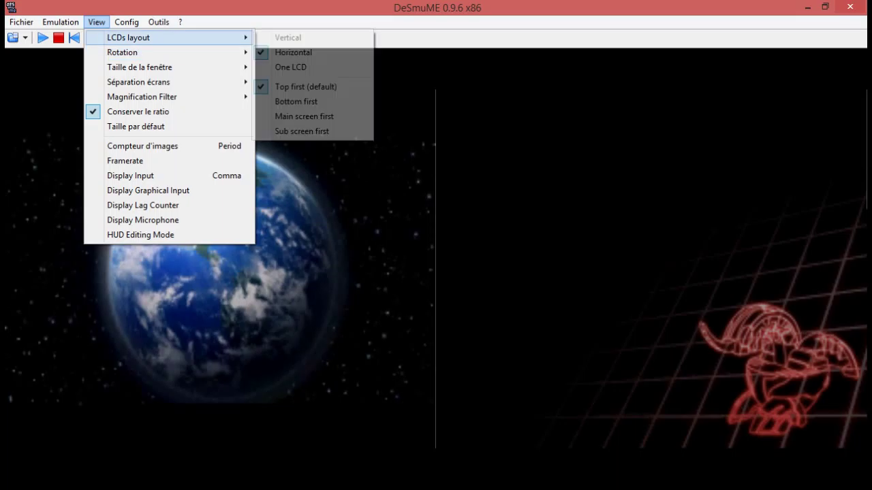
{"action": "key", "text": "Down"}
{"action": "key", "text": "Down"}
{"action": "key", "text": "Down"}
{"action": "key", "text": "Down"}
{"action": "key", "text": "Up"}
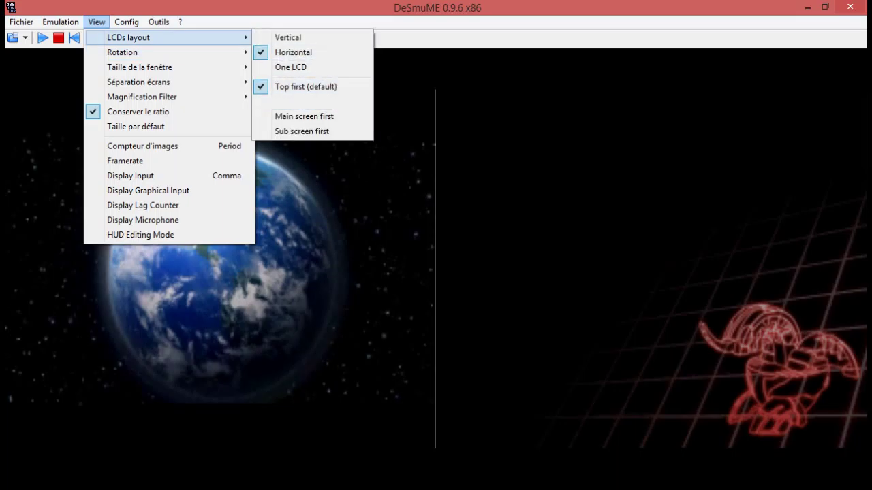
{"action": "key", "text": "Down"}
{"action": "left_click", "coordinate": [305, 116]}
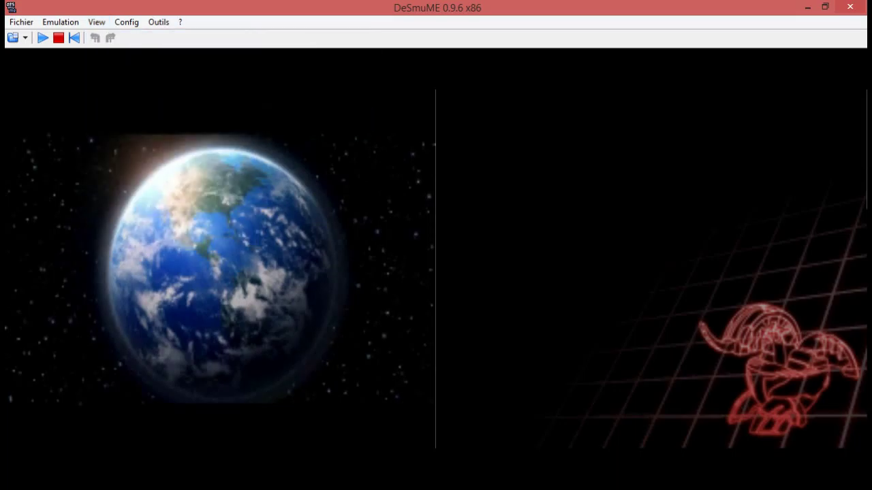
Restore the screen order to Top first (default)
{"action": "key", "text": "Down"}
{"action": "key", "text": "Down"}
{"action": "key", "text": "Down"}
{"action": "key", "text": "Up"}
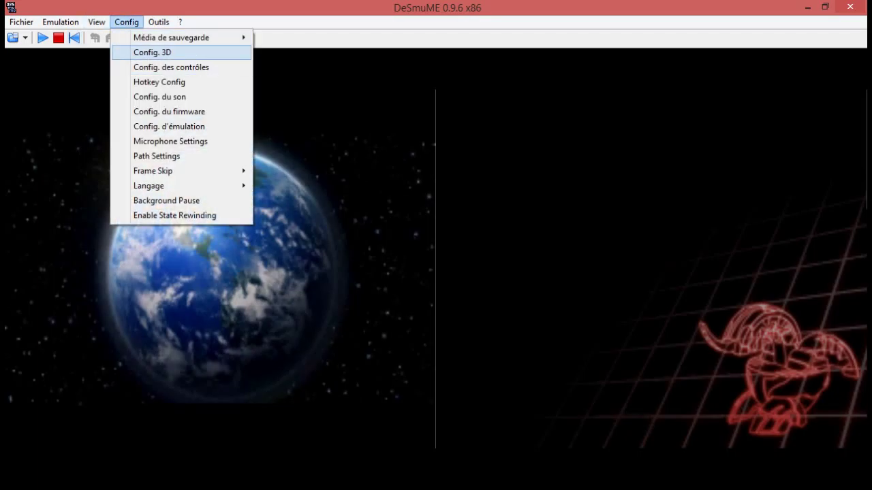
{"action": "key", "text": "Left"}
{"action": "key", "text": "Down"}
{"action": "key", "text": "Down"}
{"action": "key", "text": "Down"}
{"action": "key", "text": "Up"}
{"action": "key", "text": "Up"}
{"action": "key", "text": "Up"}
{"action": "key", "text": "Right"}
{"action": "key", "text": "Down"}
{"action": "key", "text": "Down"}
{"action": "key", "text": "Down"}
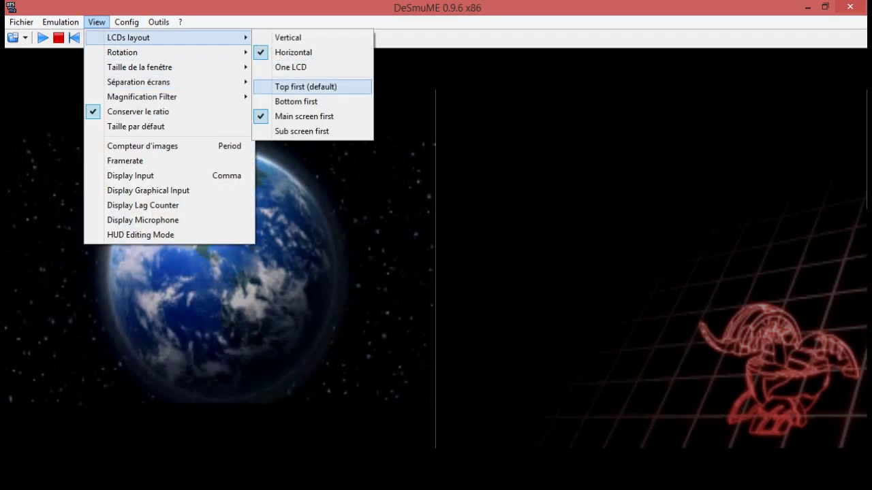
{"action": "key", "text": "Return"}
Examine the available magnification filters and the other display options of the emulator
{"action": "key", "text": "alt"}
{"action": "key", "text": "Right"}
{"action": "key", "text": "Down"}
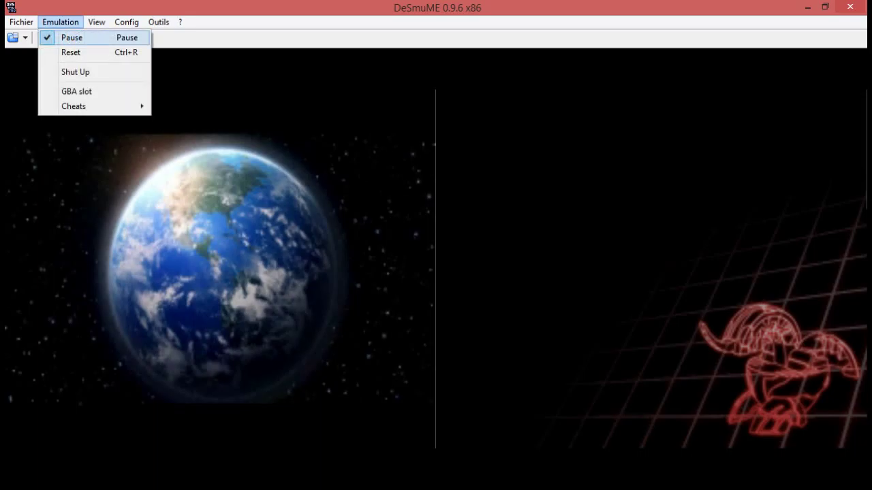
{"action": "key", "text": "Right"}
{"action": "key", "text": "Down"}
{"action": "key", "text": "Down"}
{"action": "key", "text": "Right"}
{"action": "key", "text": "Left"}
{"action": "key", "text": "Down"}
{"action": "key", "text": "Down"}
{"action": "key", "text": "Down"}
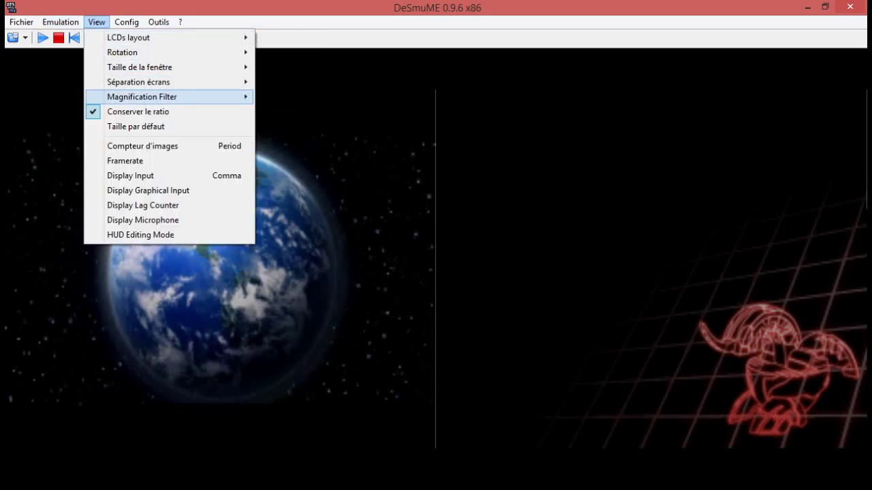
{"action": "key", "text": "Right"}
{"action": "key", "text": "Down"}
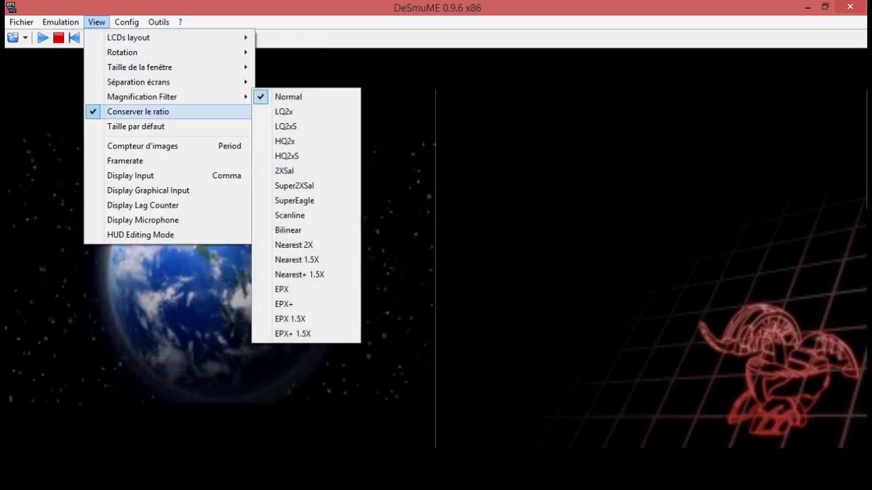
{"action": "key", "text": "Down"}
{"action": "key", "text": "Down"}
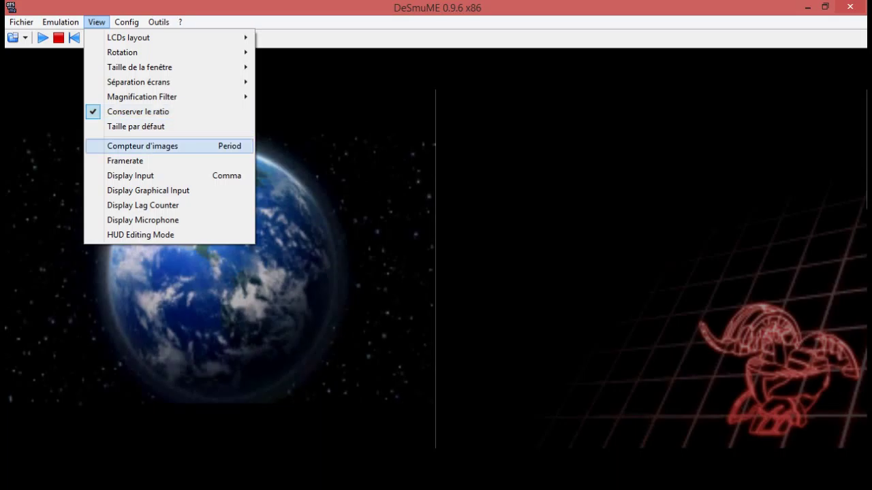
{"action": "key", "text": "Down"}
{"action": "key", "text": "Down"}
{"action": "key", "text": "Down"}
{"action": "key", "text": "Down"}
{"action": "key", "text": "Down"}
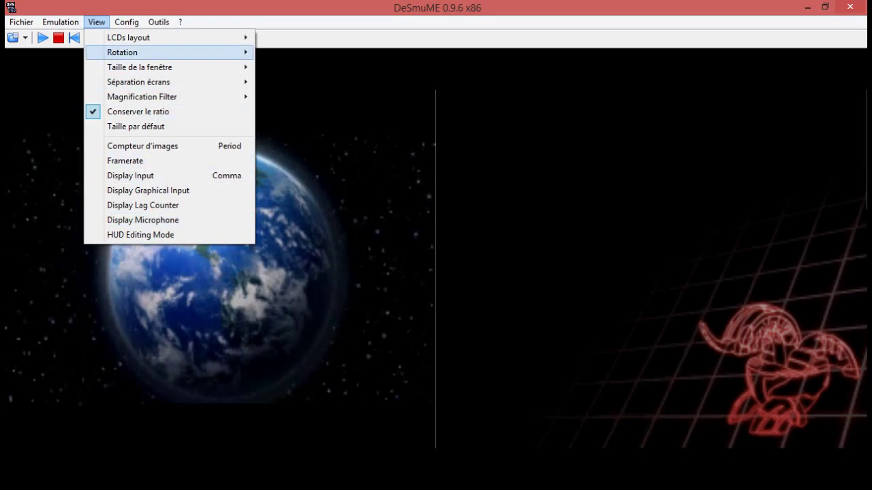
Open the hotkey configuration to view the main shortcuts and close it without making changes
{"action": "mouse_move", "coordinate": [126, 22]}
{"action": "mouse_move", "coordinate": [171, 37]}
{"action": "key", "text": "Down"}
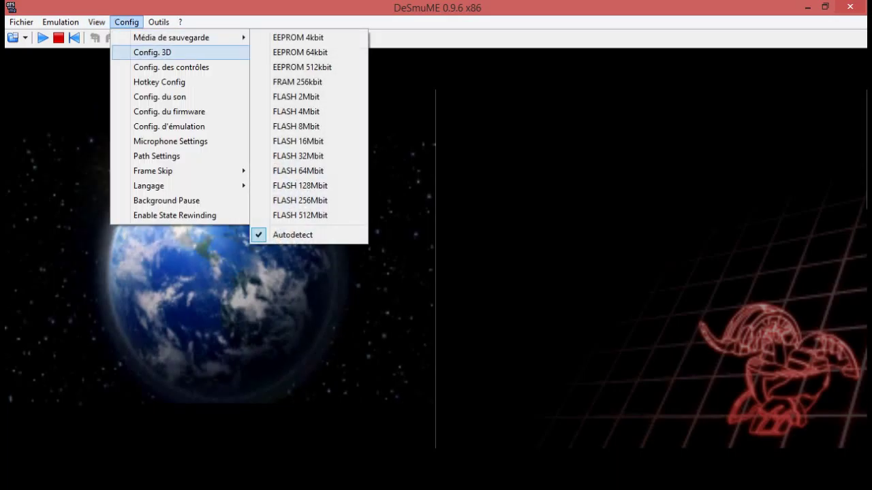
{"action": "key", "text": "Down"}
{"action": "key", "text": "Down"}
{"action": "key", "text": "Down"}
{"action": "key", "text": "Up"}
{"action": "key", "text": "Return"}
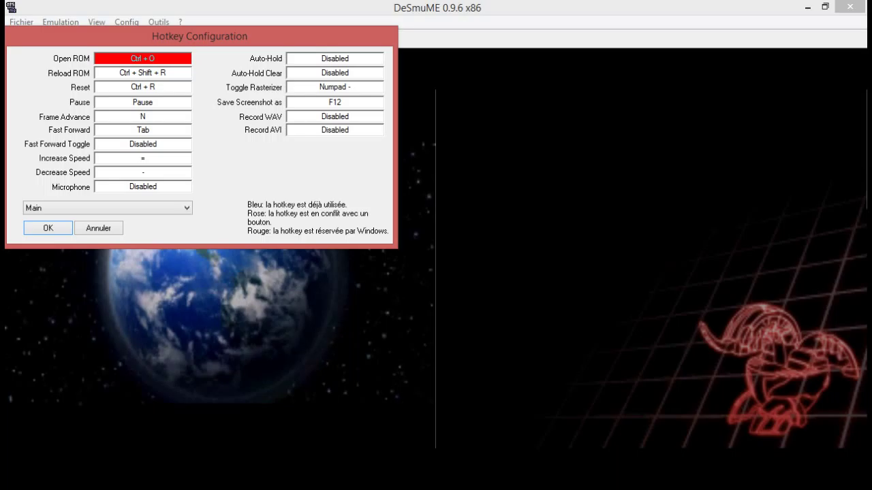
{"action": "key", "text": "Tab"}
{"action": "left_click", "coordinate": [98, 228]}
View the microphone simulation settings and cancel without making changes
{"action": "left_click", "coordinate": [126, 22]}
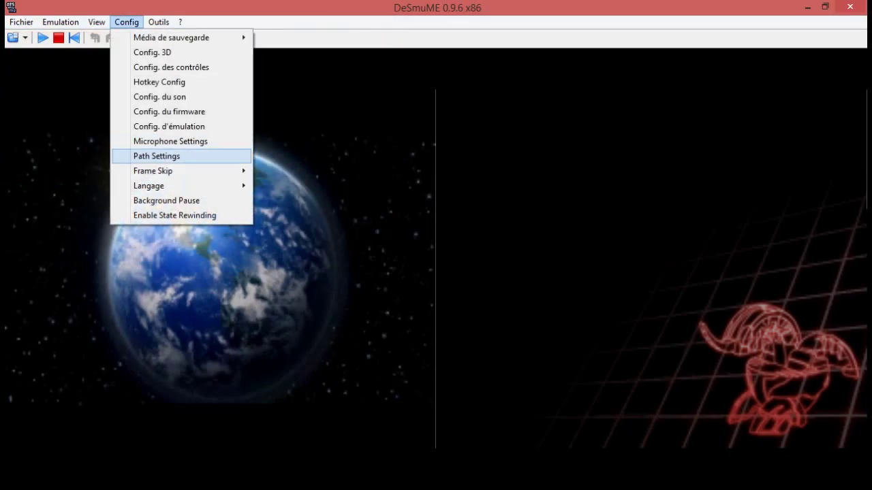
{"action": "key", "text": "Down"}
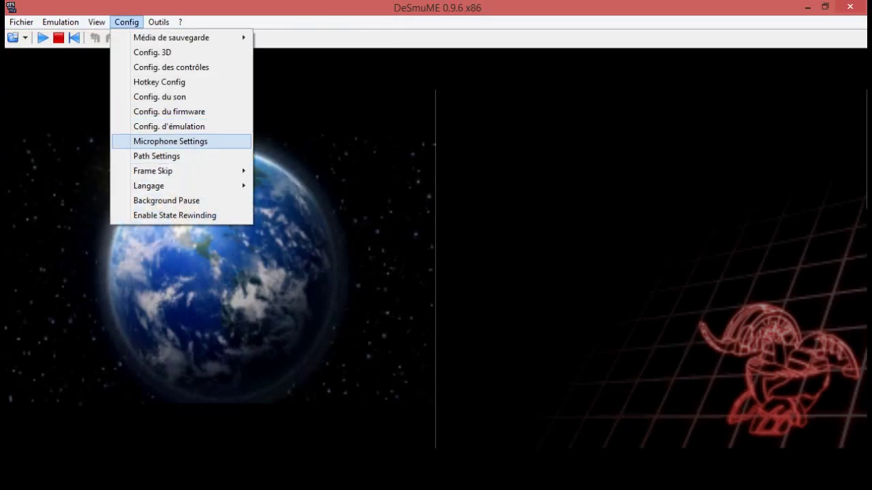
{"action": "key", "text": "Return"}
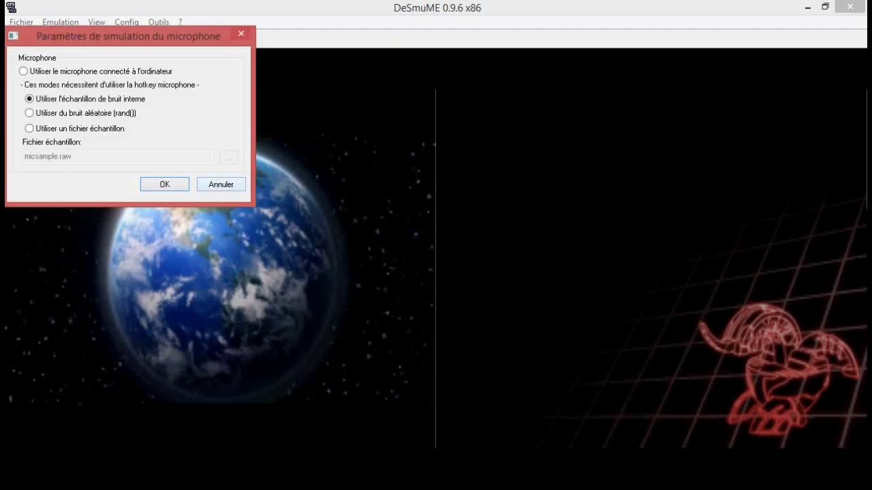
{"action": "left_click", "coordinate": [222, 185]}
Look over the remaining configuration options, from frame skip, language and background pause to the save media type
{"action": "left_click", "coordinate": [126, 22]}
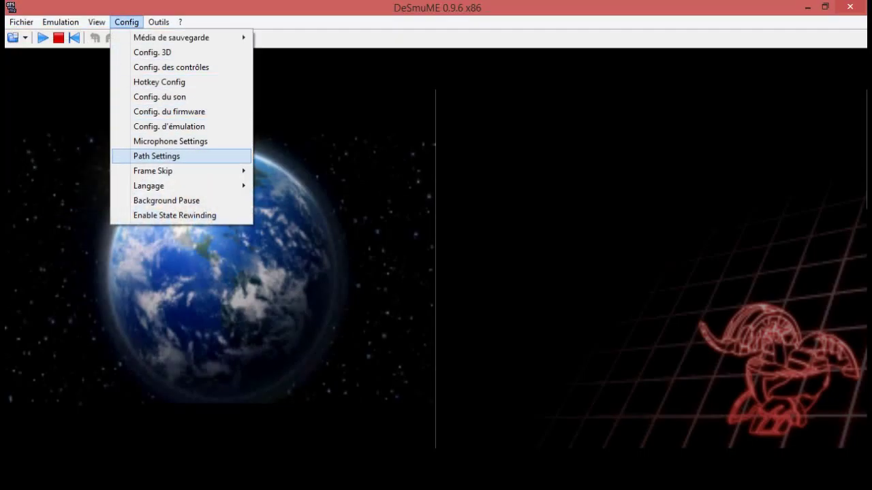
{"action": "key", "text": "Down"}
{"action": "key", "text": "Down"}
{"action": "key", "text": "Right"}
{"action": "key", "text": "Left"}
{"action": "key", "text": "Down"}
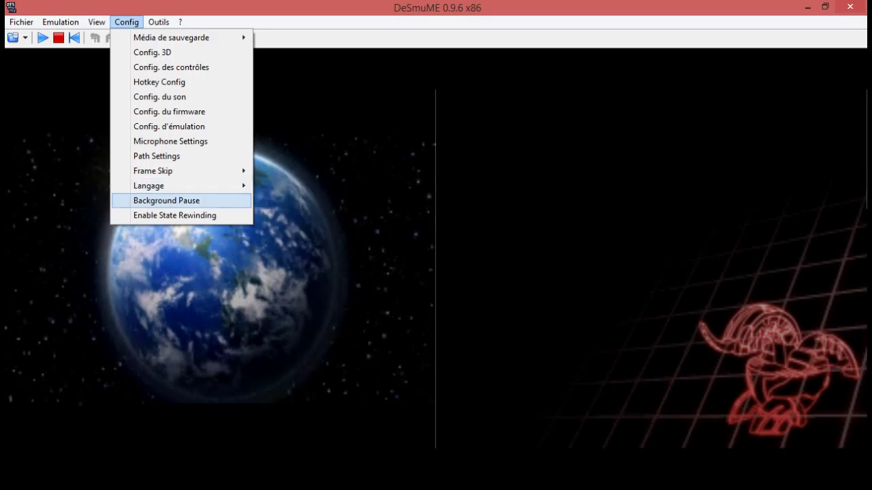
{"action": "key", "text": "Up"}
{"action": "key", "text": "Up"}
{"action": "key", "text": "Up"}
{"action": "key", "text": "Up"}
{"action": "key", "text": "Up"}
{"action": "key", "text": "Up"}
{"action": "key", "text": "Up"}
{"action": "key", "text": "Up"}
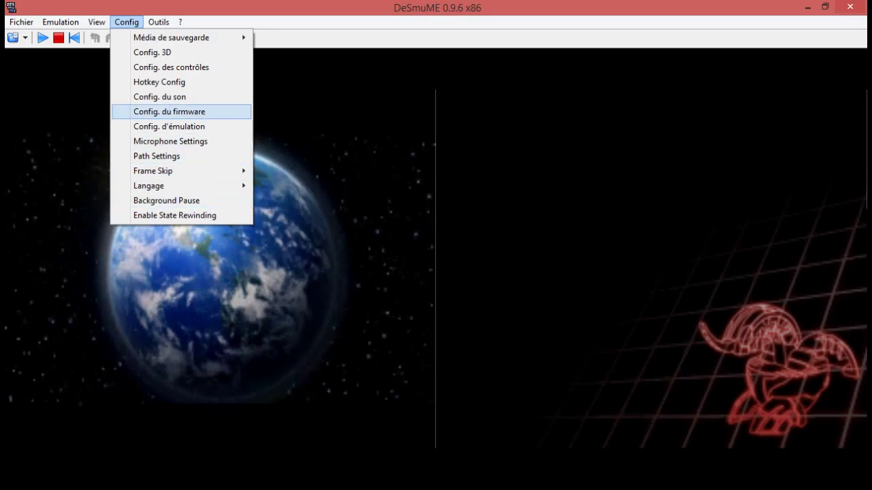
{"action": "key", "text": "Down"}
{"action": "key", "text": "Down"}
{"action": "key", "text": "Up"}
{"action": "key", "text": "Up"}
{"action": "key", "text": "Up"}
{"action": "key", "text": "Up"}
{"action": "key", "text": "Up"}
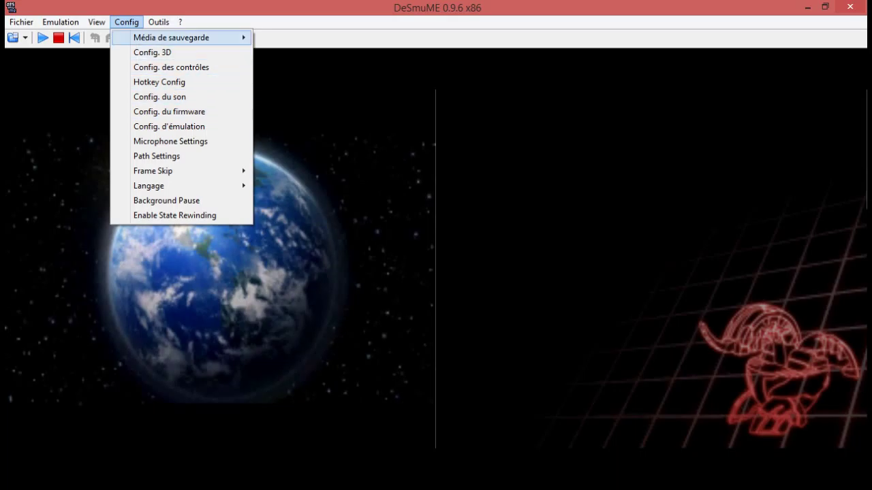
{"action": "key", "text": "Right"}
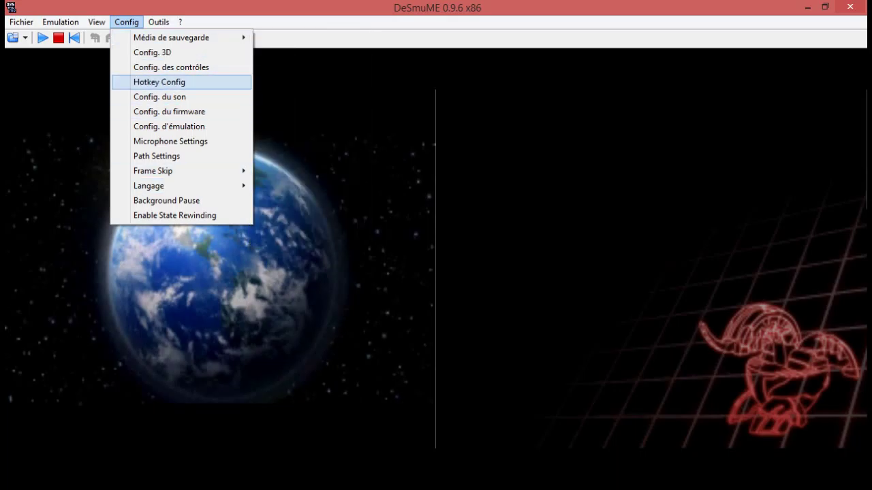
Look over the emulator's debugging and viewing tools, from the disassembler and memory viewers to RAM watch and layer display
{"action": "key", "text": "Up"}
{"action": "mouse_move", "coordinate": [158, 23]}
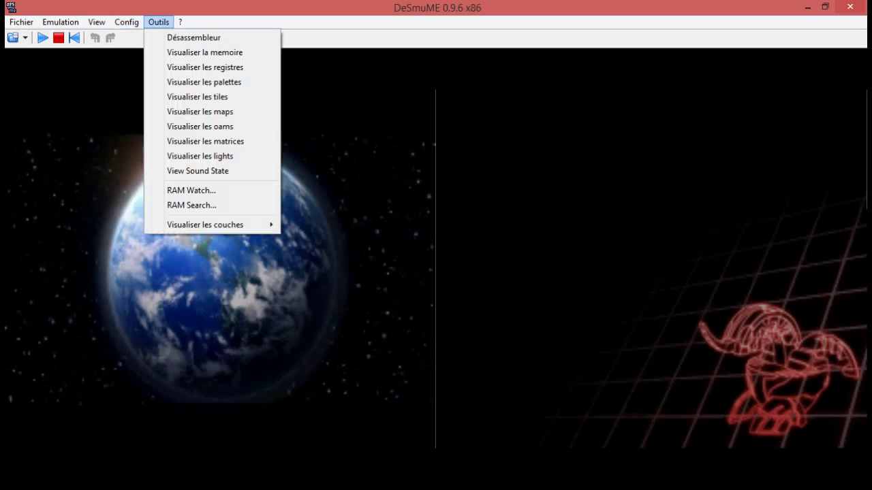
{"action": "key", "text": "Down"}
{"action": "key", "text": "Down"}
{"action": "key", "text": "Down"}
{"action": "key", "text": "Down"}
{"action": "key", "text": "Down"}
{"action": "key", "text": "Down"}
{"action": "key", "text": "Down"}
{"action": "key", "text": "Down"}
{"action": "key", "text": "Down"}
{"action": "key", "text": "Down"}
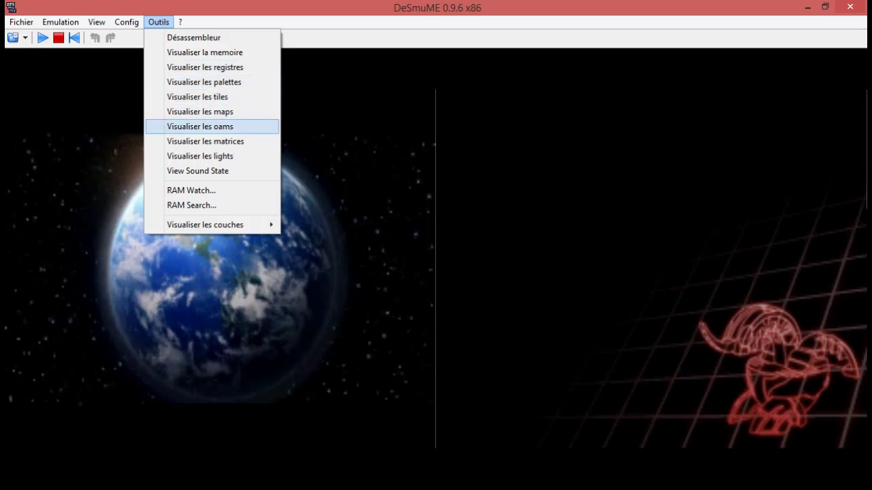
{"action": "key", "text": "Up"}
{"action": "key", "text": "Up"}
{"action": "key", "text": "Up"}
Look over the file commands for recent ROMs, save states and backup memory import or export
{"action": "mouse_move", "coordinate": [21, 23]}
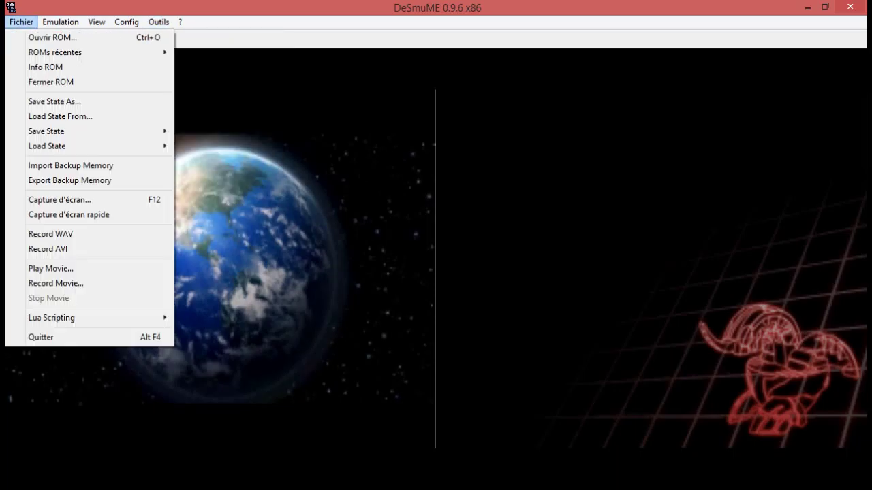
{"action": "key", "text": "Down"}
{"action": "key", "text": "Up"}
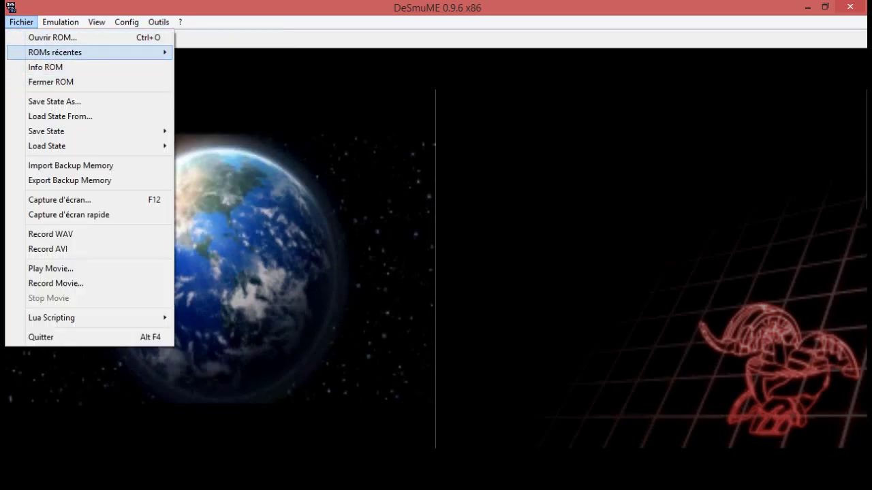
{"action": "key", "text": "Right"}
{"action": "key", "text": "Up"}
{"action": "key", "text": "Up"}
{"action": "key", "text": "Down"}
{"action": "key", "text": "Down"}
{"action": "key", "text": "Up"}
{"action": "key", "text": "Up"}
{"action": "key", "text": "Up"}
{"action": "key", "text": "Up"}
{"action": "key", "text": "Up"}
{"action": "key", "text": "Up"}
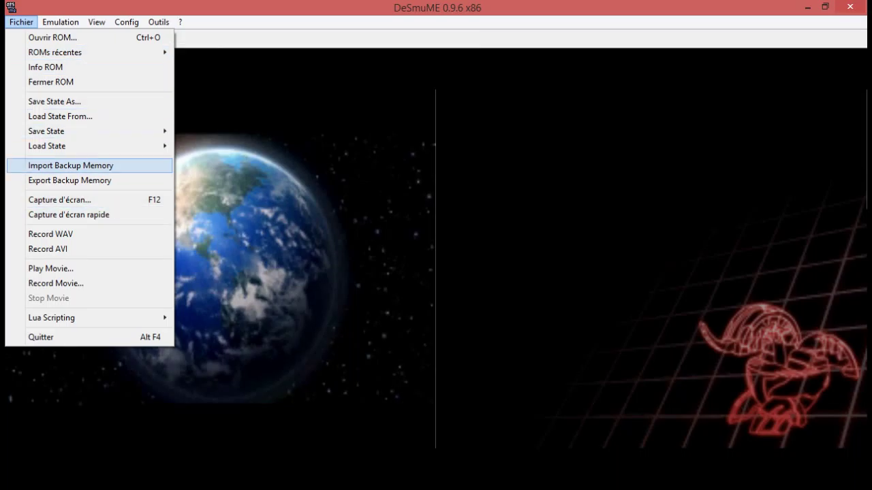
{"action": "key", "text": "Down"}
{"action": "key", "text": "Right"}
{"action": "key", "text": "Up"}
{"action": "key", "text": "Up"}
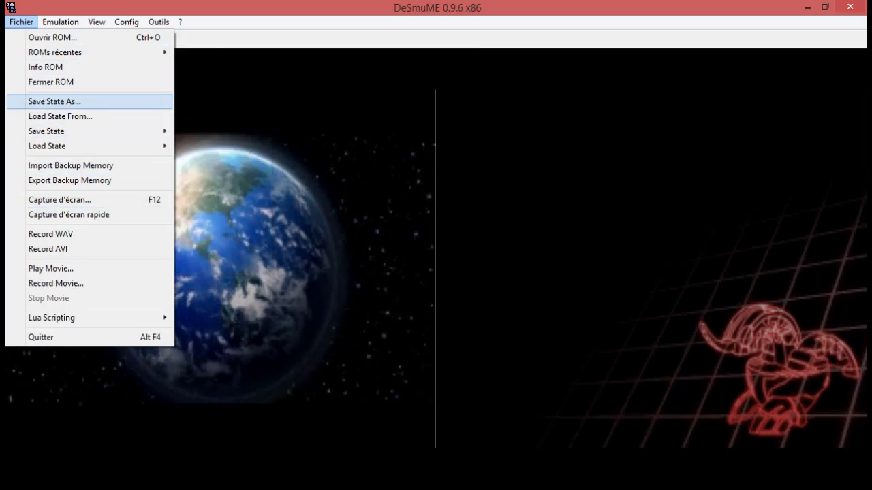
Save the game state to the desktop (Bureau) as biakugan with the type DeSmuME Savestate (*.dst or *.ds#)
{"action": "key", "text": "Return"}
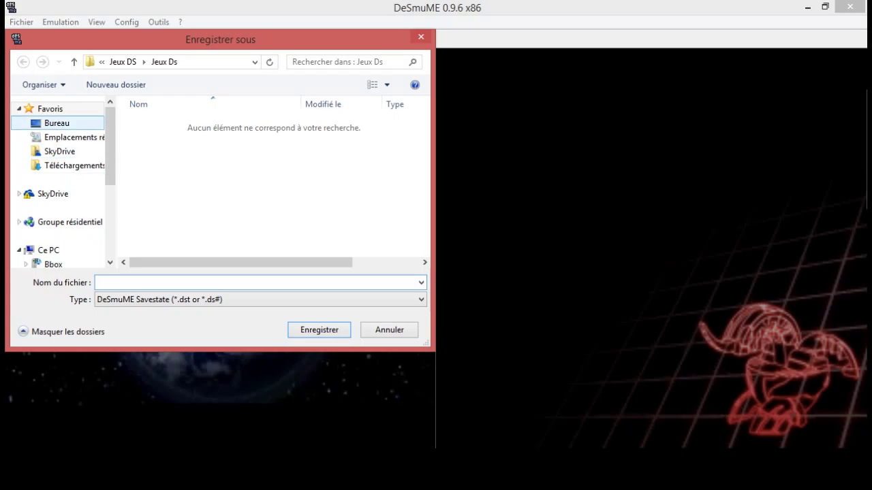
{"action": "left_click", "coordinate": [57, 123]}
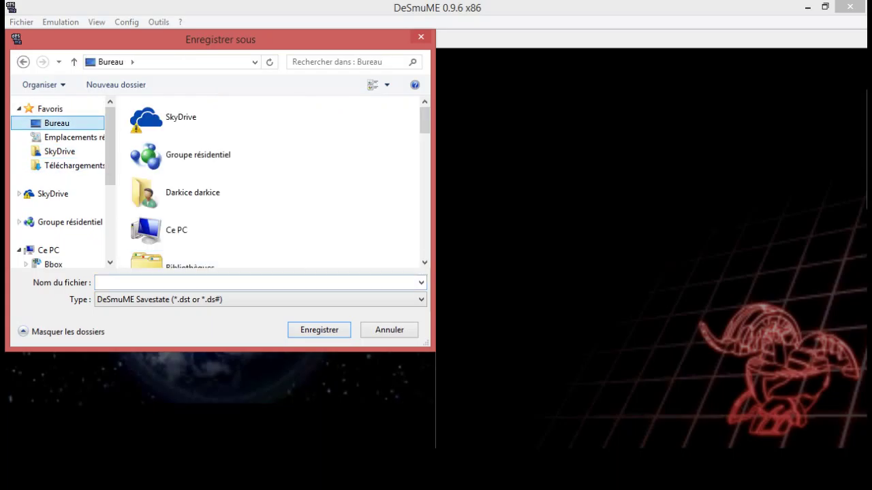
{"action": "left_click", "coordinate": [260, 299]}
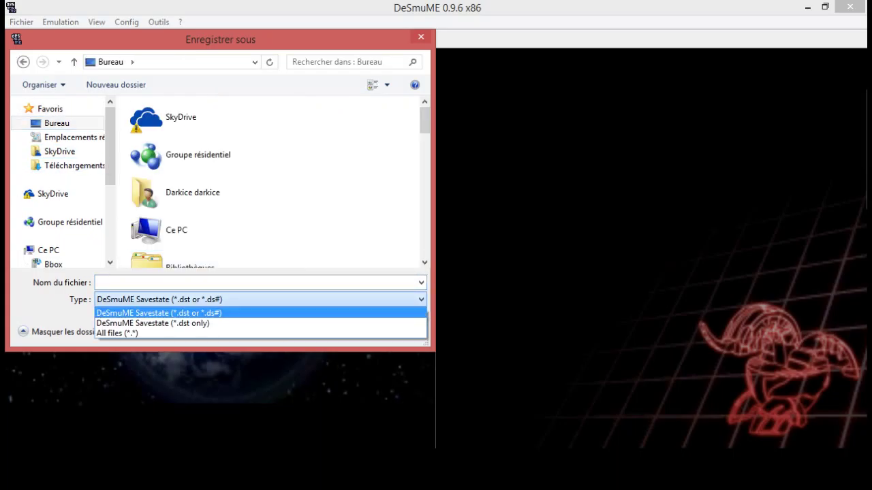
{"action": "key", "text": "Down"}
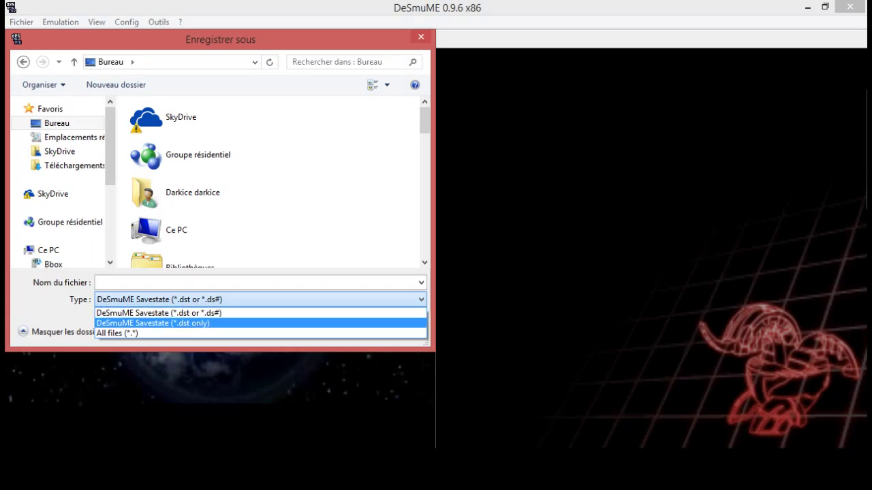
{"action": "key", "text": "Up"}
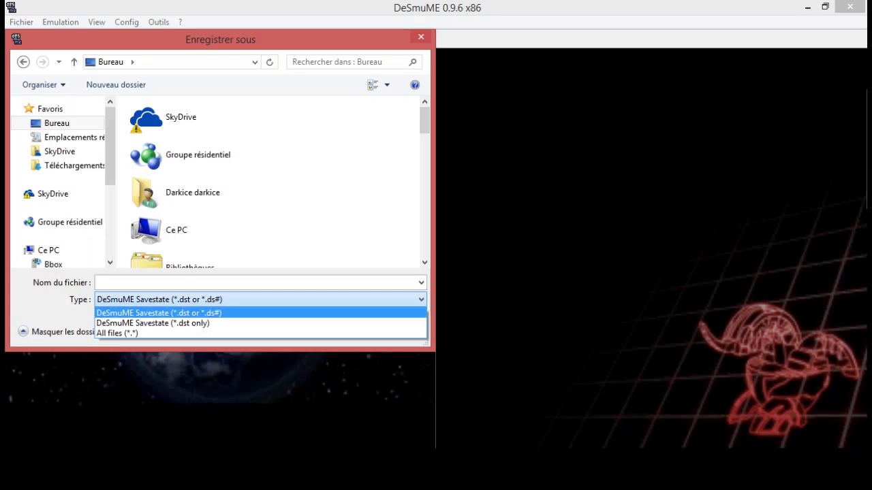
{"action": "key", "text": "Return"}
{"action": "key", "text": "shift+Tab"}
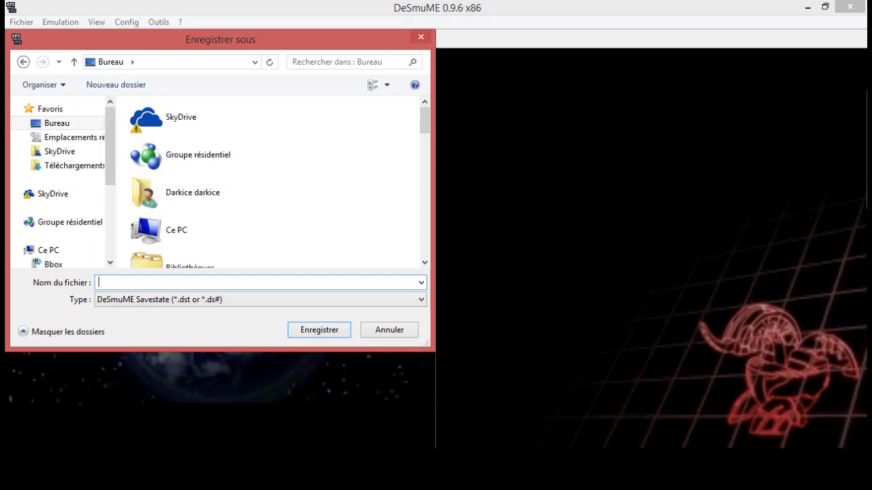
{"action": "type", "text": "biakugan"}
{"action": "left_click", "coordinate": [319, 330]}
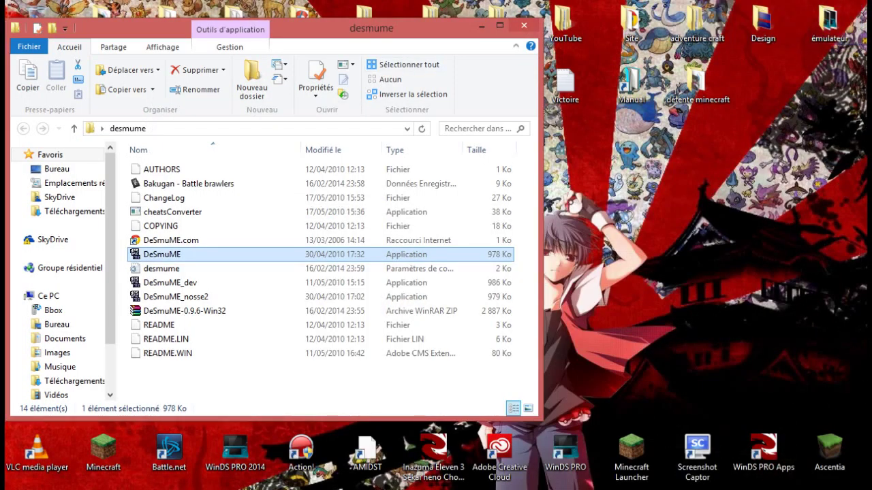
Close the desmume folder window and locate the biakugan save state on the desktop
{"action": "left_click", "coordinate": [522, 7]}
{"action": "left_click_drag", "start_coordinate": [37, 143], "coordinate": [564, 270]}
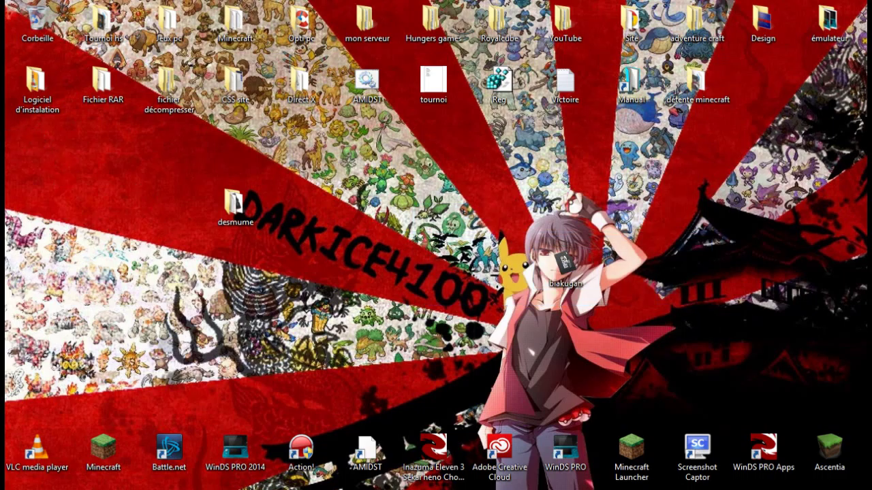
{"action": "left_click_drag", "start_coordinate": [407, 199], "coordinate": [678, 343]}
{"action": "mouse_move", "coordinate": [749, 333]}
{"action": "left_mouse_down"}
{"action": "mouse_move", "coordinate": [376, 183]}
{"action": "mouse_move", "coordinate": [649, 348]}
{"action": "left_mouse_up"}
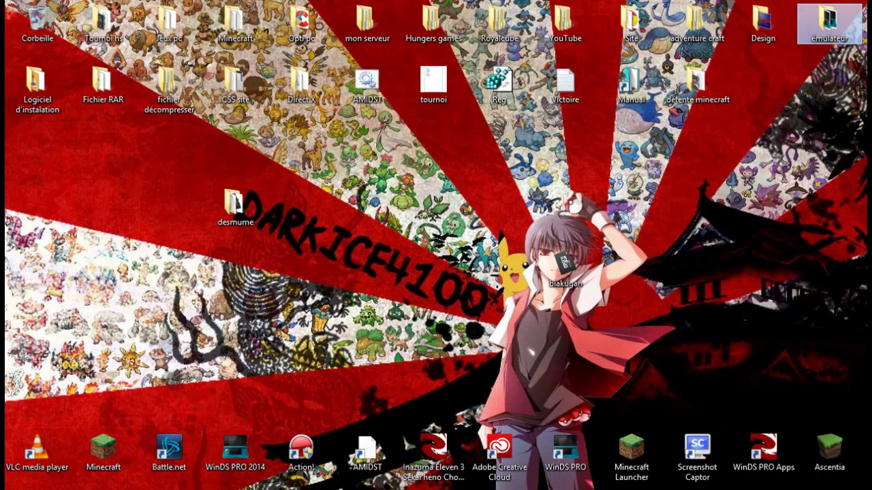
Open the émulateur folder on the desktop and launch WinDS PRO from its shortcut
{"action": "double_click", "coordinate": [828, 24]}
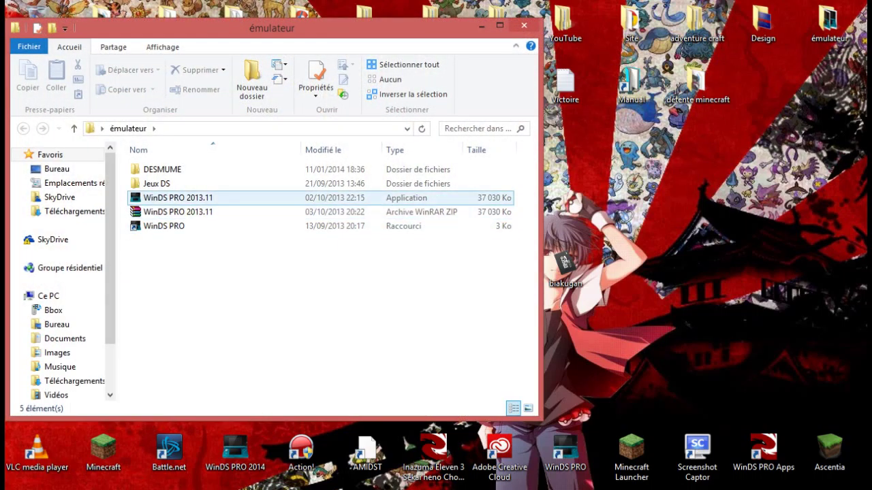
{"action": "left_click", "coordinate": [162, 169]}
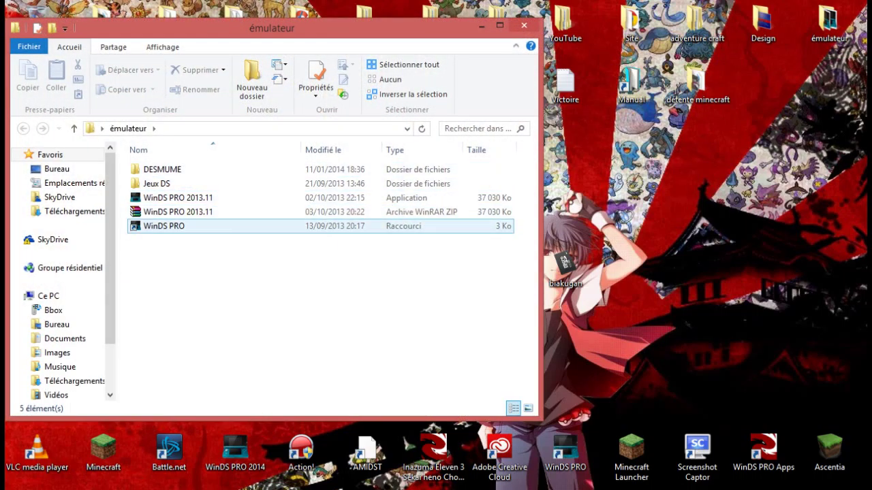
{"action": "left_click", "coordinate": [182, 225]}
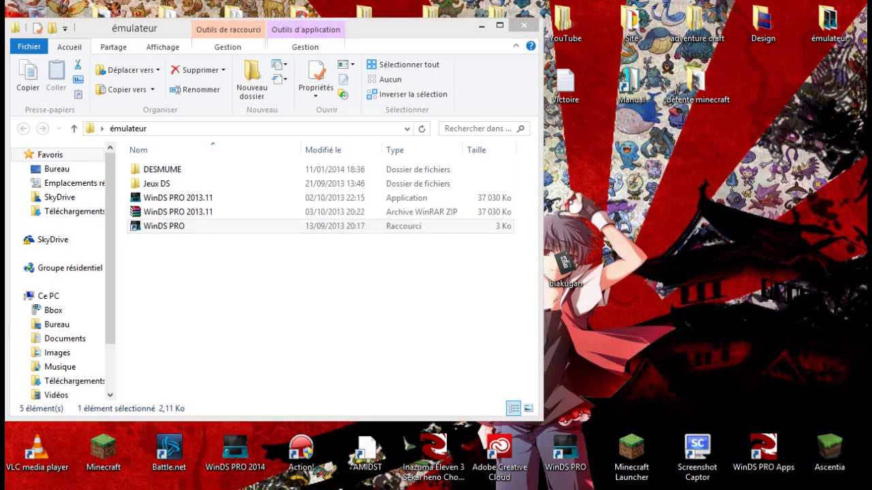
{"action": "key", "text": "Return"}
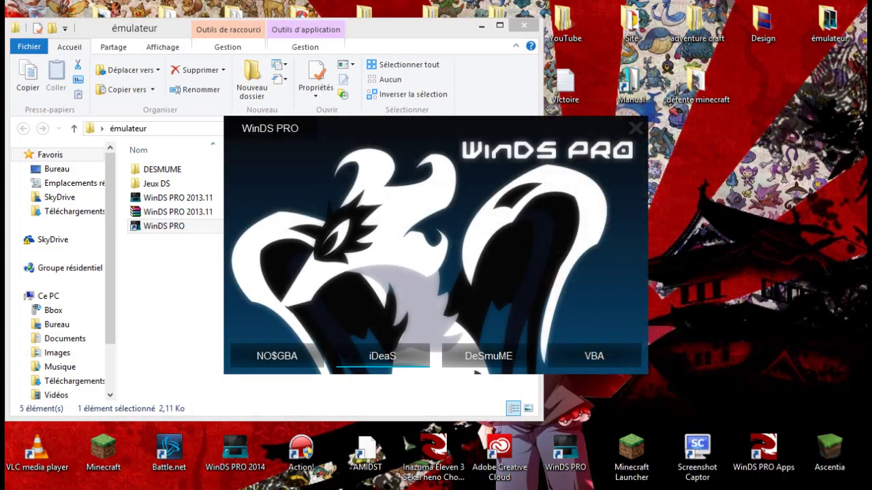
Try to find the save state on the desktop from WinDS PRO's open dialog, filtering by Nintendo DS, and cancel
{"action": "mouse_move", "coordinate": [270, 128]}
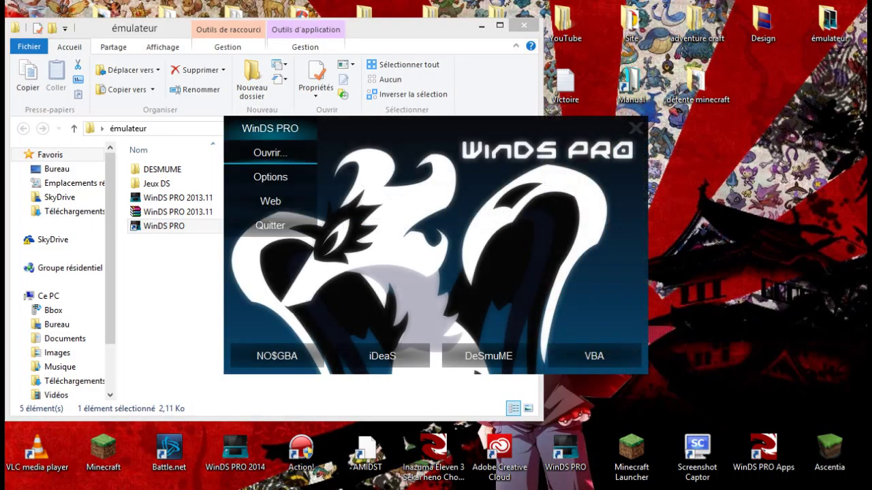
{"action": "left_click", "coordinate": [270, 153]}
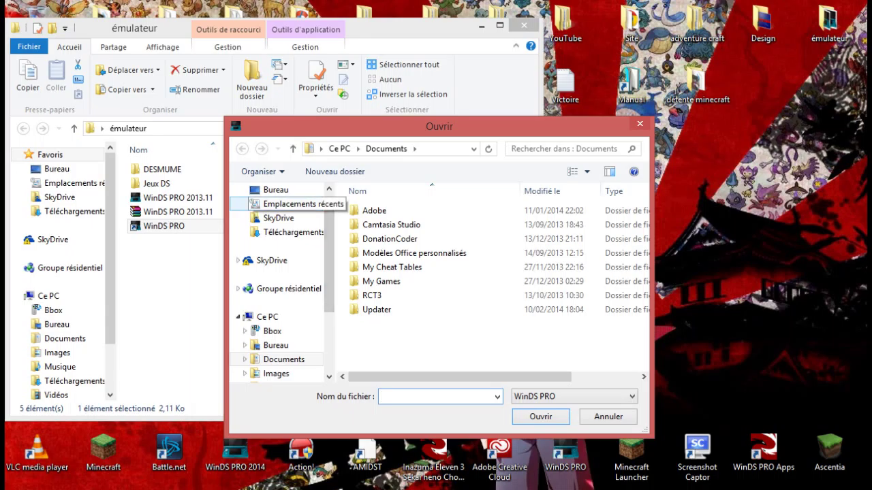
{"action": "left_click", "coordinate": [276, 190]}
{"action": "scroll", "coordinate": [487, 280], "scroll_direction": "down", "scroll_amount": 5}
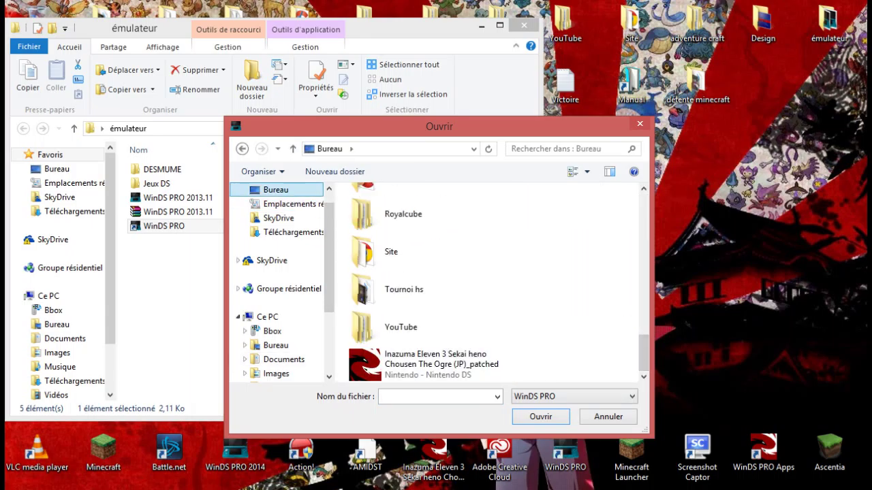
{"action": "scroll", "coordinate": [504, 344], "scroll_direction": "up", "scroll_amount": 8}
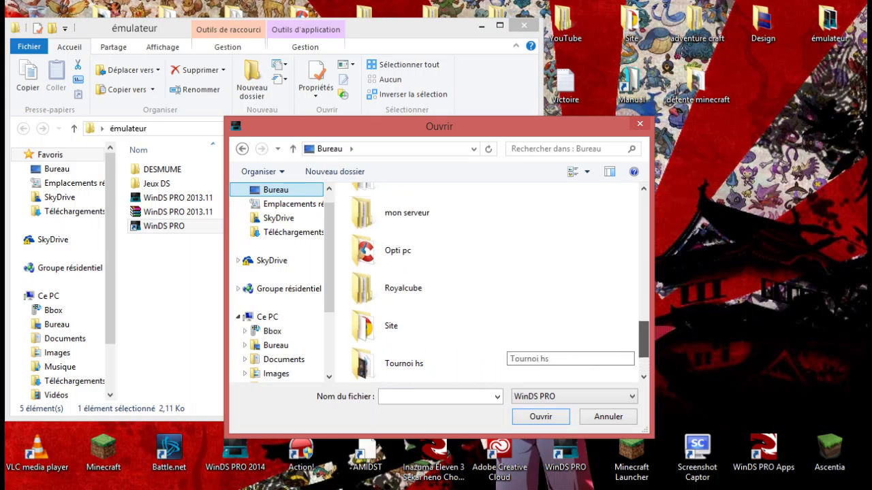
{"action": "scroll", "coordinate": [504, 333], "scroll_direction": "up", "scroll_amount": 6}
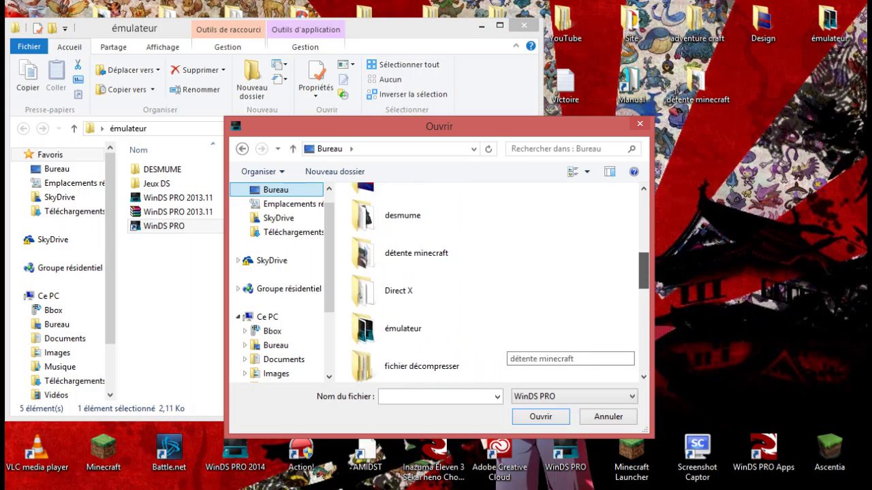
{"action": "left_click", "coordinate": [604, 396]}
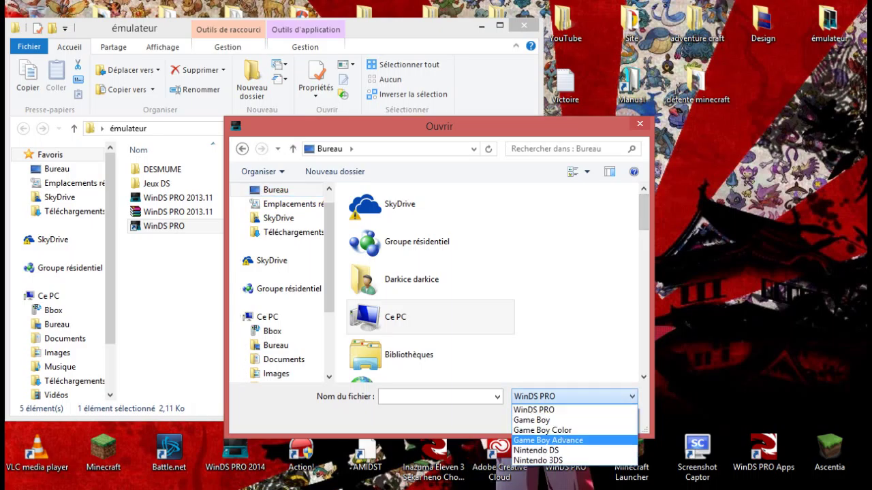
{"action": "left_click", "coordinate": [536, 451]}
{"action": "scroll", "coordinate": [491, 317], "scroll_direction": "down", "scroll_amount": 10}
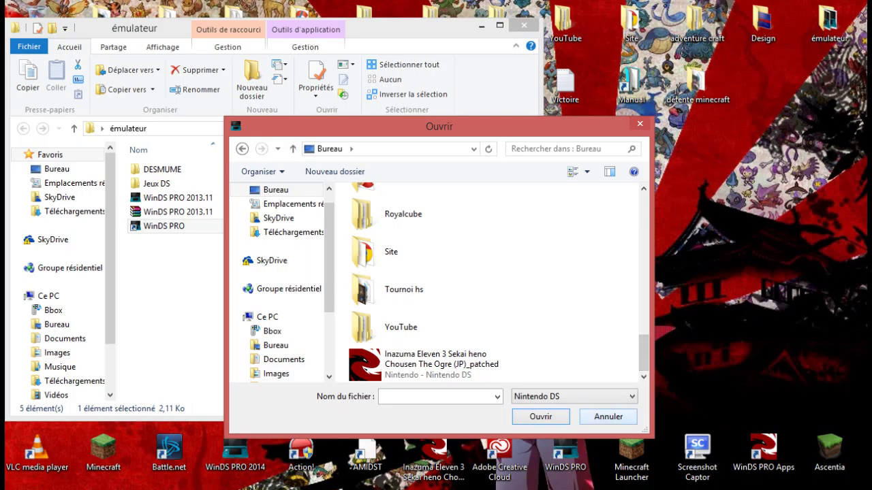
{"action": "left_click", "coordinate": [607, 416]}
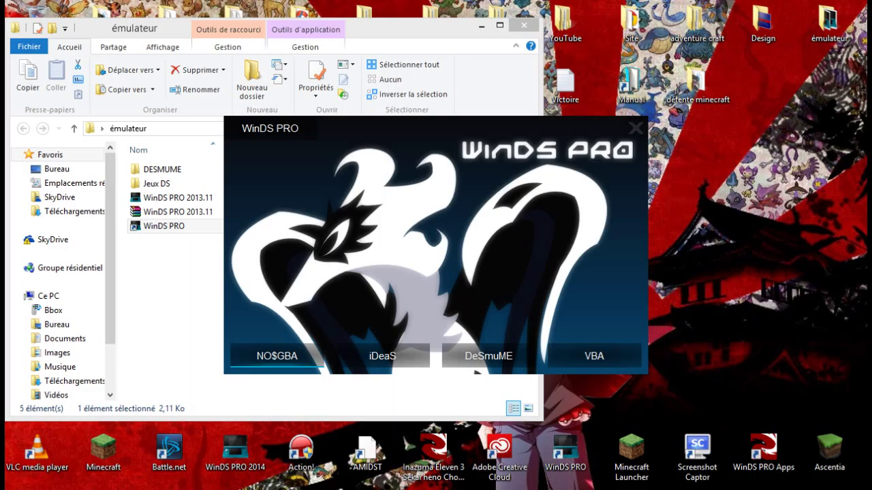
Start NO$GBA from WinDS PRO, check the file types its cartridge dialog accepts, and cancel
{"action": "left_click", "coordinate": [277, 356]}
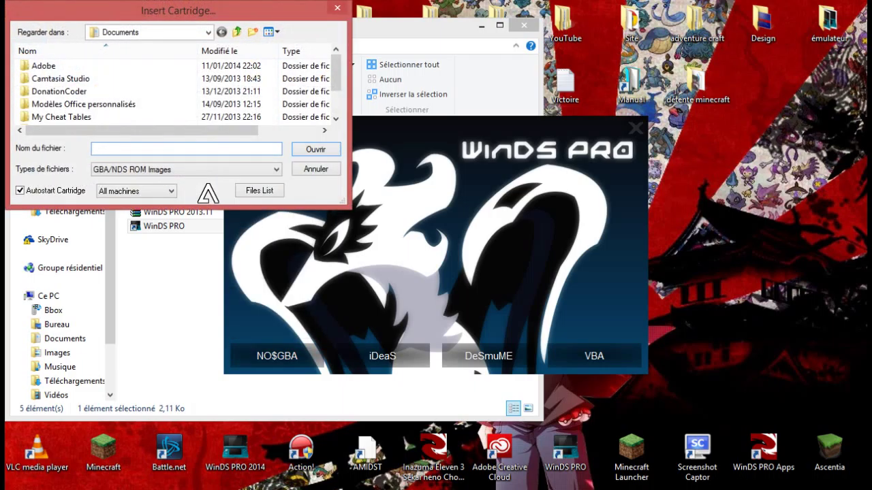
{"action": "left_click", "coordinate": [187, 169]}
{"action": "key", "text": "Escape"}
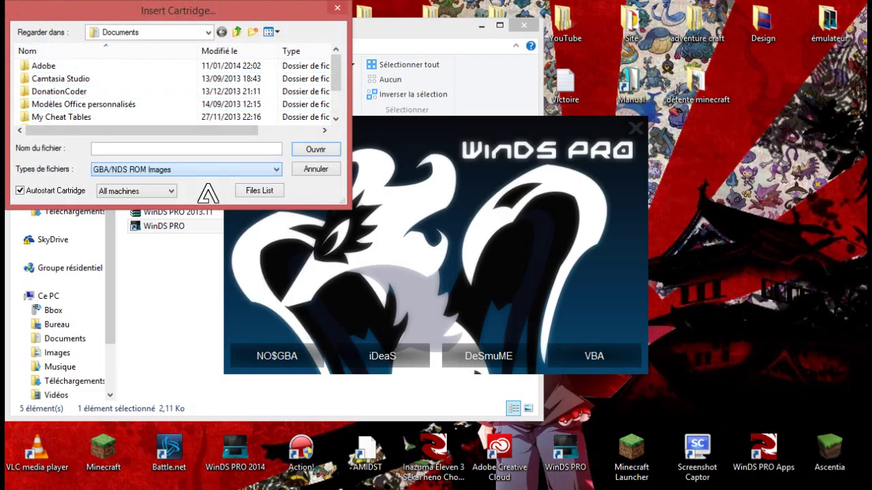
{"action": "key", "text": "Escape"}
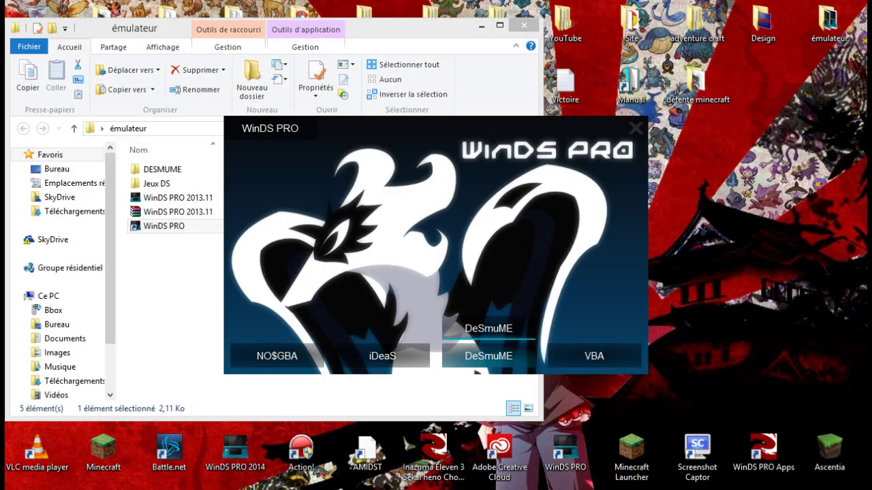
Start DeSmuME 0.9.10 from WinDS PRO, look for the save state on the desktop in its ROM-opening dialog, and cancel
{"action": "left_click", "coordinate": [489, 351]}
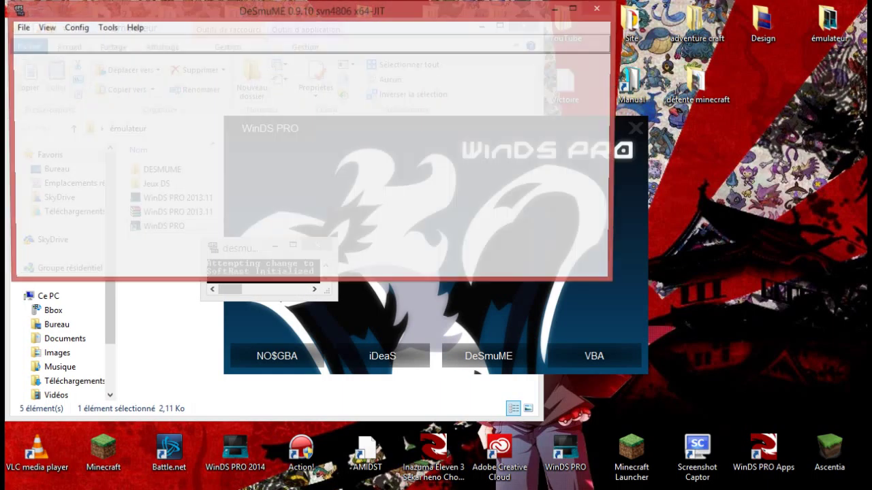
{"action": "key", "text": "alt+f"}
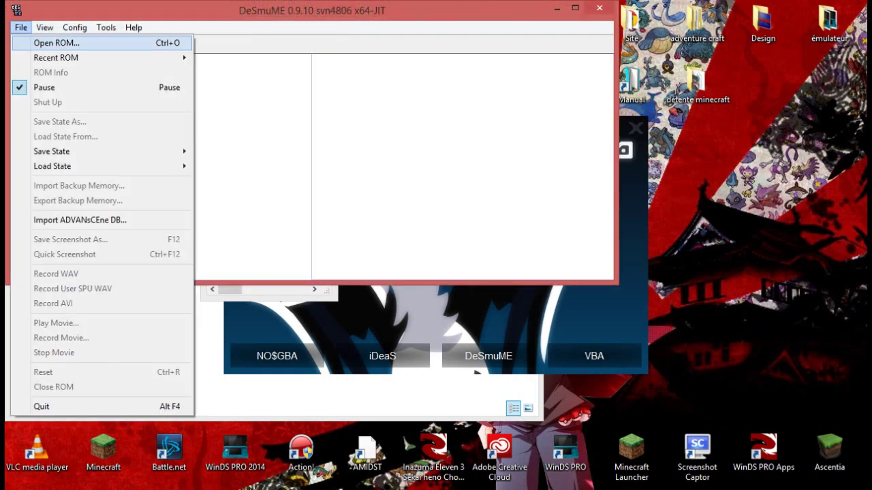
{"action": "key", "text": "Return"}
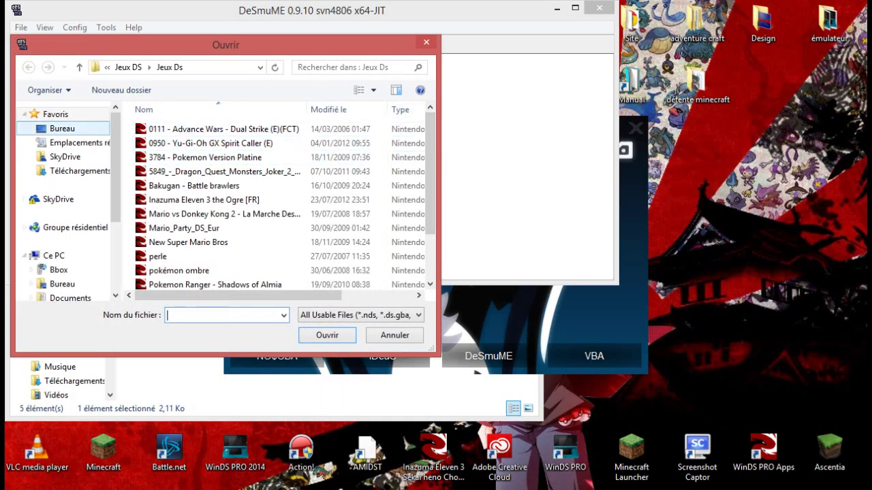
{"action": "left_click", "coordinate": [62, 129]}
{"action": "left_click_drag", "start_coordinate": [430, 183], "coordinate": [429, 226]}
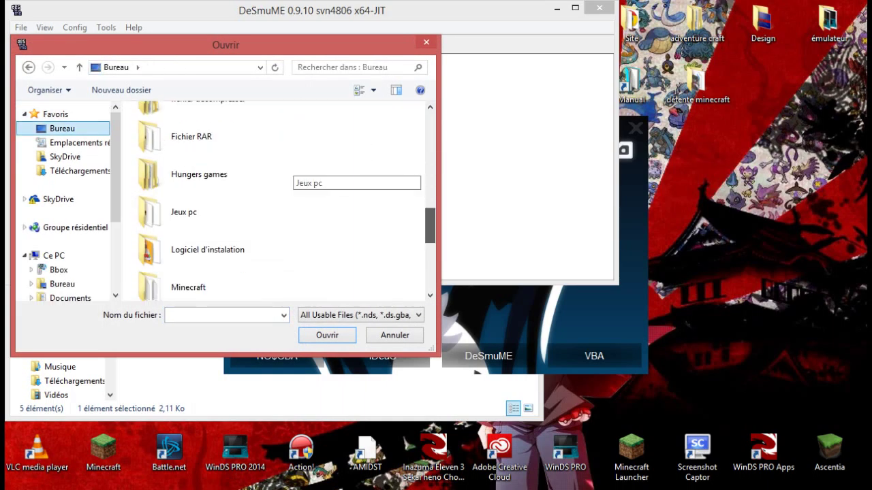
{"action": "scroll", "coordinate": [279, 204], "scroll_direction": "down", "scroll_amount": 3}
{"action": "scroll", "coordinate": [280, 204], "scroll_direction": "up", "scroll_amount": 10}
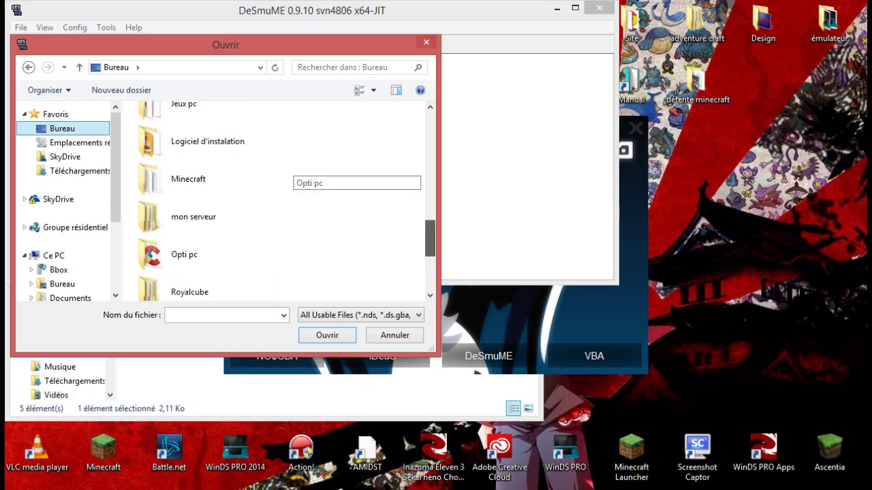
{"action": "scroll", "coordinate": [279, 204], "scroll_direction": "down", "scroll_amount": 3}
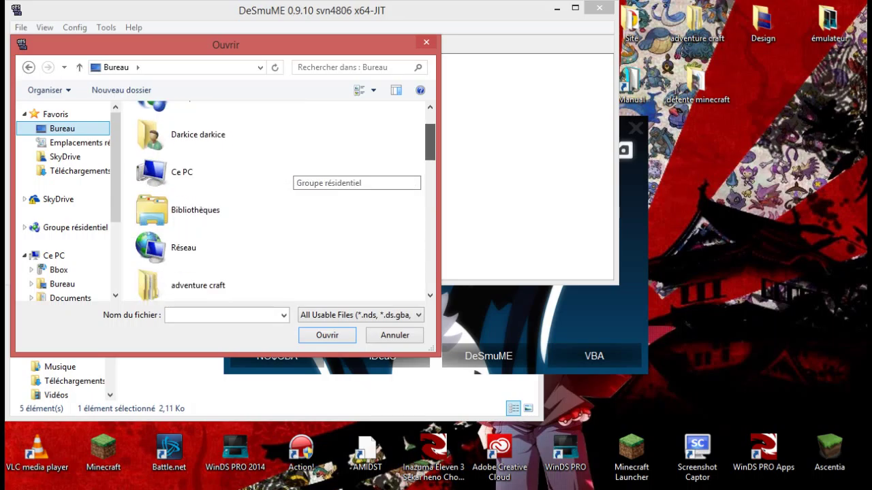
{"action": "left_click", "coordinate": [426, 43]}
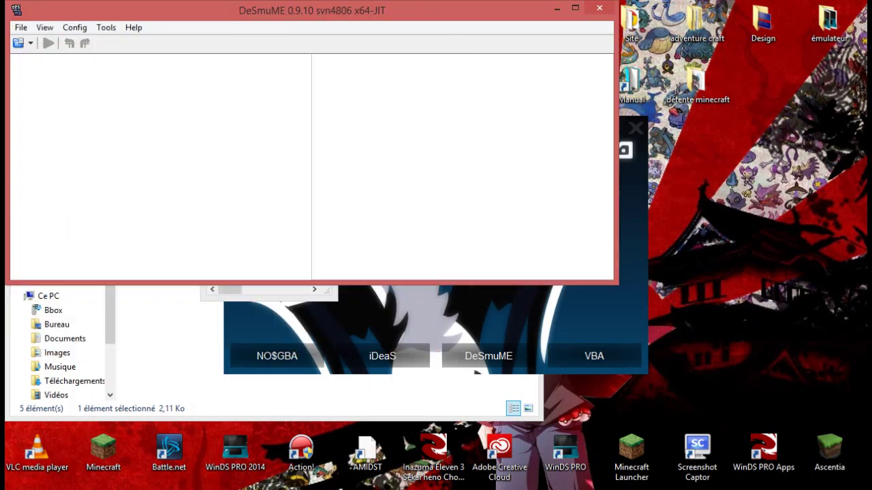
Close DeSmuME 0.9.10, WinDS PRO and the émulateur folder
{"action": "left_click", "coordinate": [599, 8]}
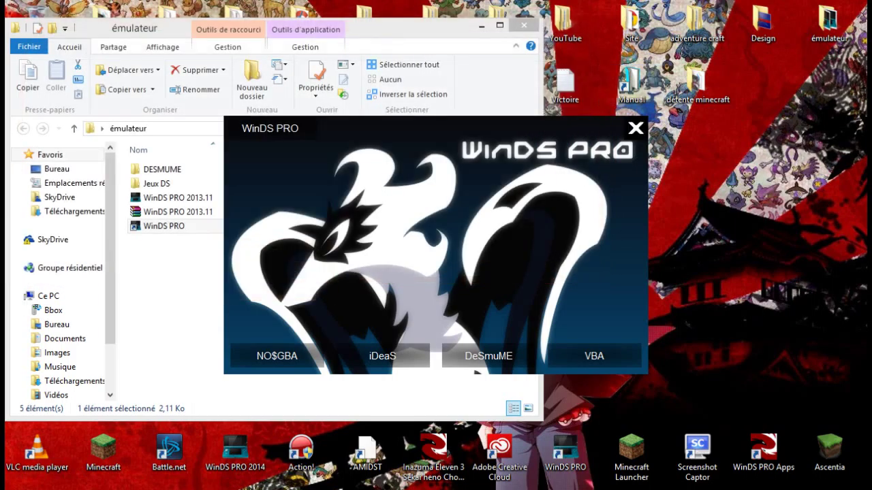
{"action": "left_click", "coordinate": [636, 128]}
{"action": "left_click", "coordinate": [524, 26]}
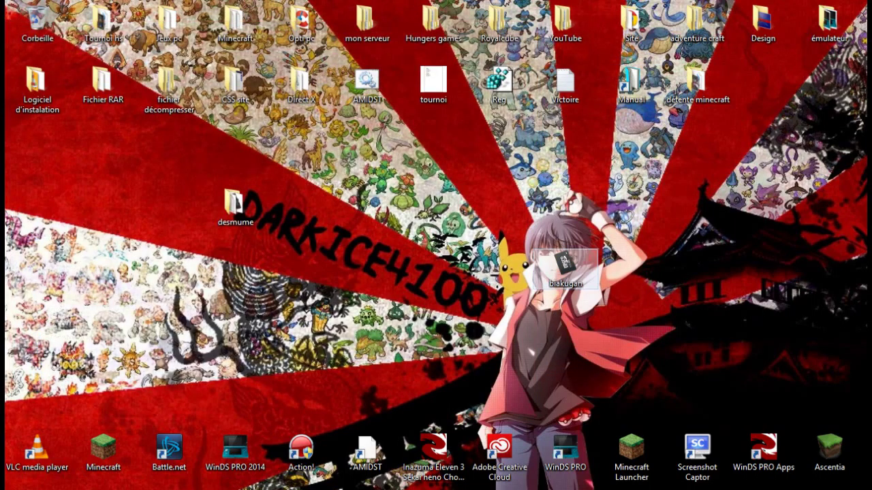
Move the biakugan save state from the desktop to the Corbeille and empty it permanently
{"action": "left_click_drag", "start_coordinate": [565, 264], "coordinate": [29, 32]}
{"action": "right_click", "coordinate": [27, 29]}
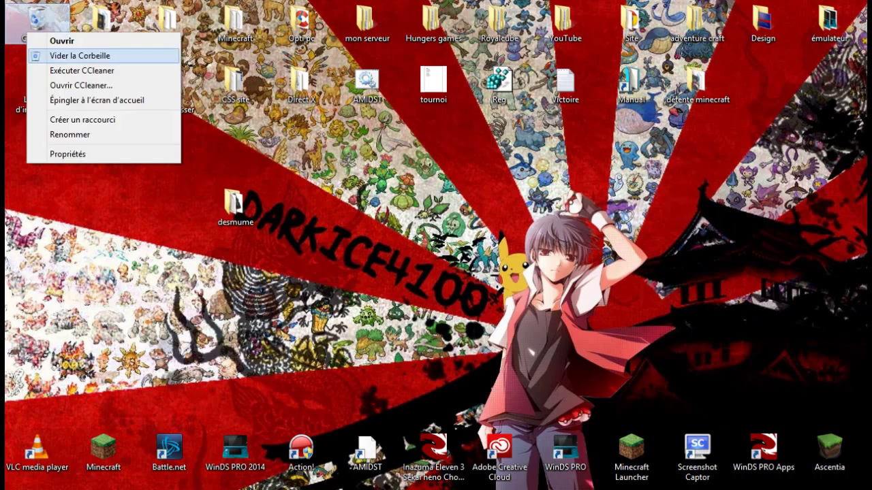
{"action": "left_click", "coordinate": [75, 56]}
{"action": "key", "text": "Return"}
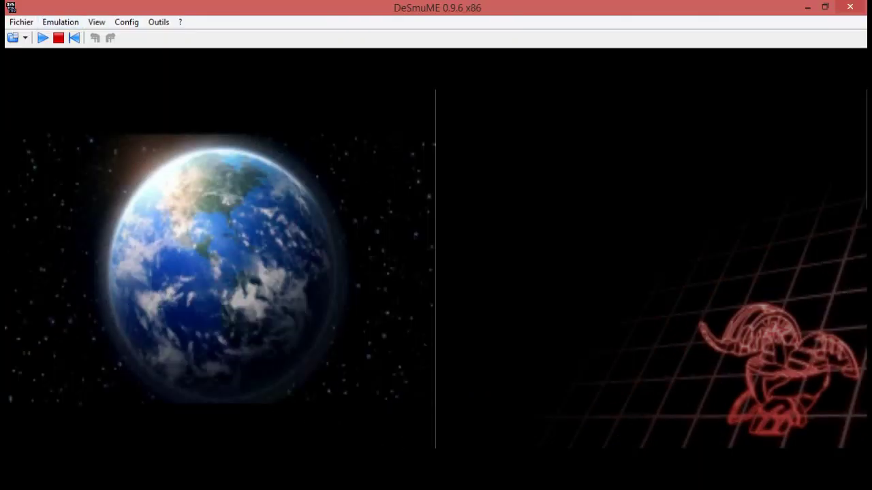
Switch to DeSmuME 0.9.6, check the file types its Load State From dialog accepts, and cancel
{"action": "left_click", "coordinate": [21, 22]}
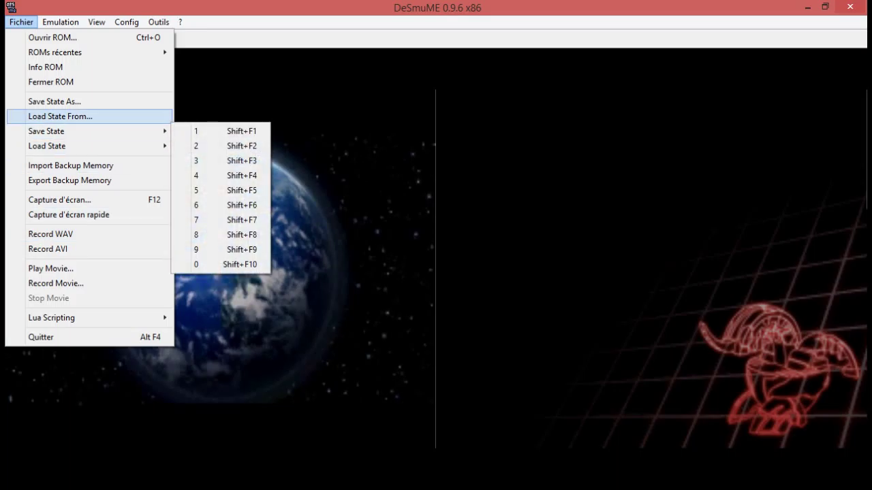
{"action": "left_click", "coordinate": [60, 116]}
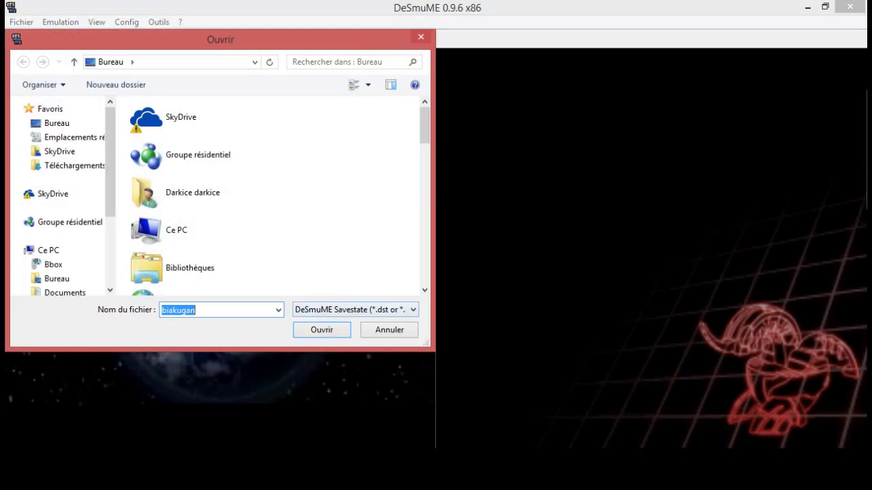
{"action": "left_click", "coordinate": [356, 310]}
{"action": "left_click", "coordinate": [356, 309]}
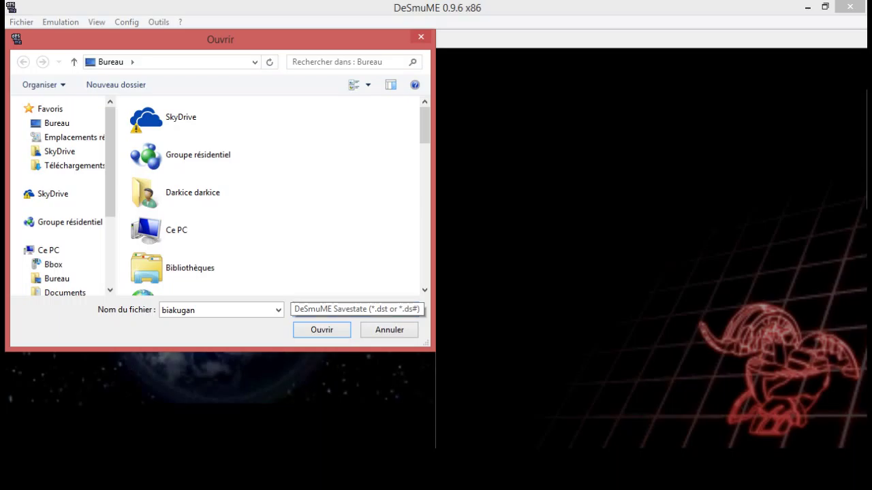
{"action": "left_click", "coordinate": [389, 329]}
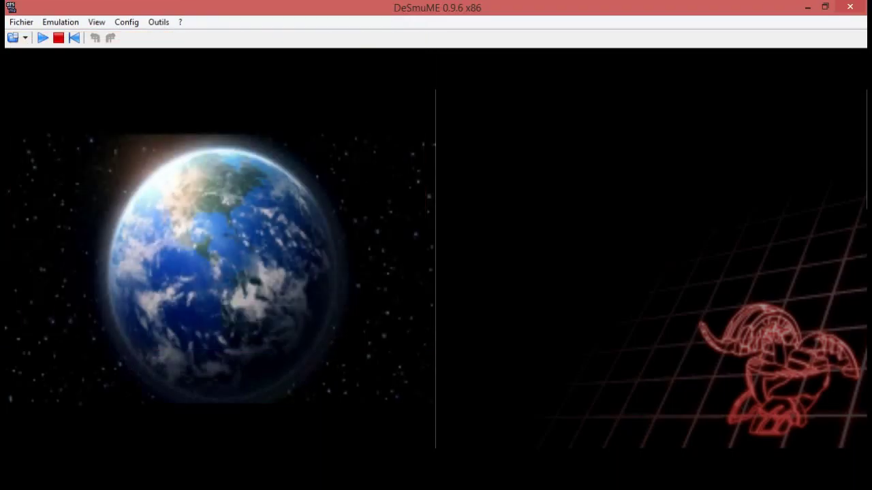
Export the game's backup memory to the desktop as b in Raw Save format (*.sav), and minimize DeSmuME 0.9.6
{"action": "left_click", "coordinate": [21, 22]}
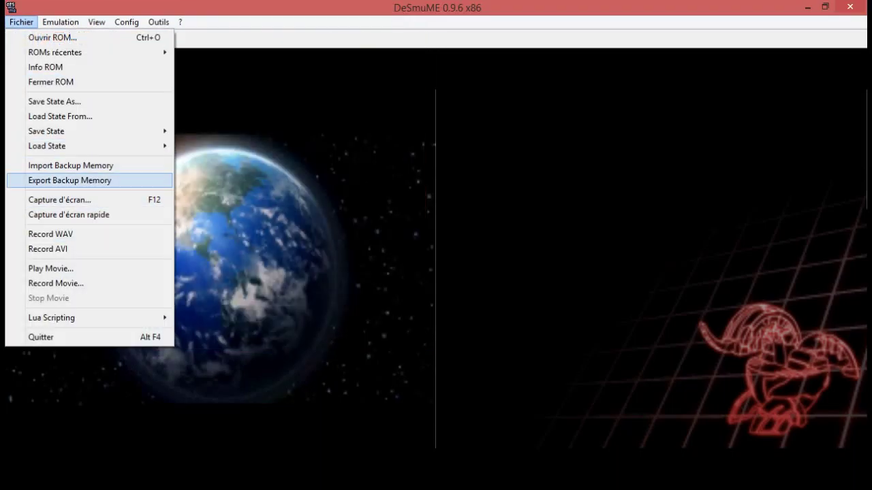
{"action": "left_click", "coordinate": [70, 180]}
{"action": "left_click", "coordinate": [260, 300]}
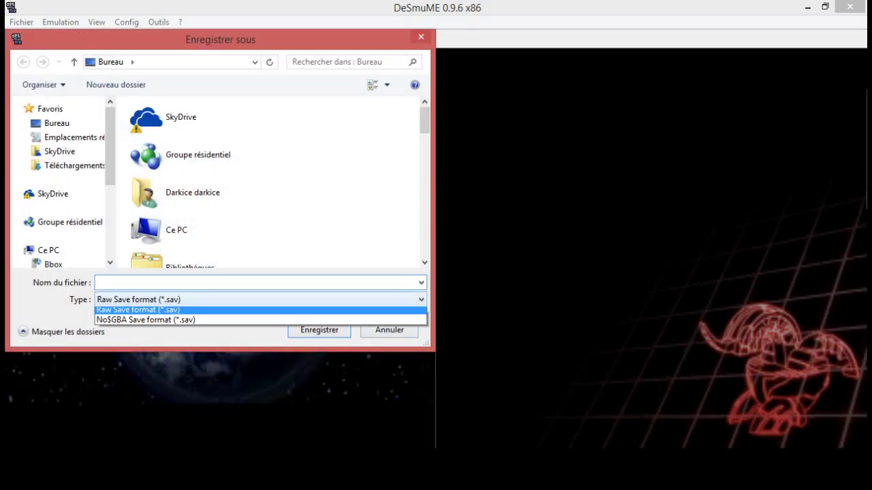
{"action": "left_click", "coordinate": [260, 300]}
{"action": "left_click", "coordinate": [260, 300]}
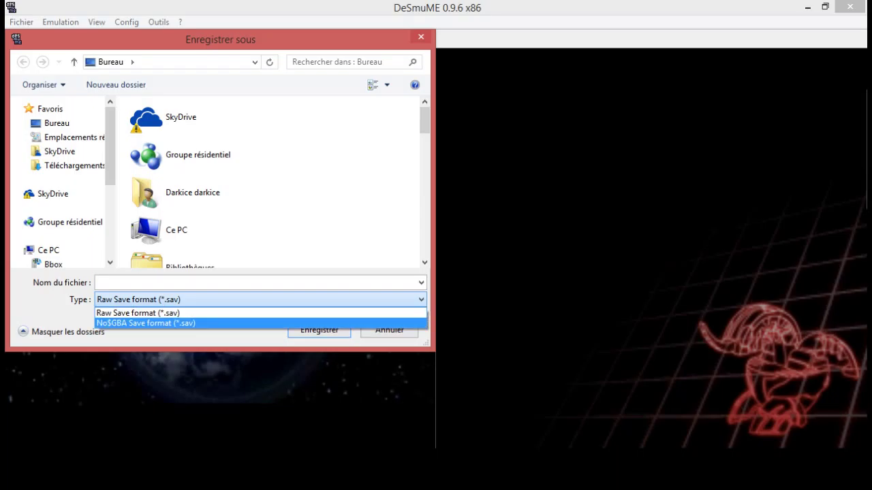
{"action": "left_click", "coordinate": [261, 314]}
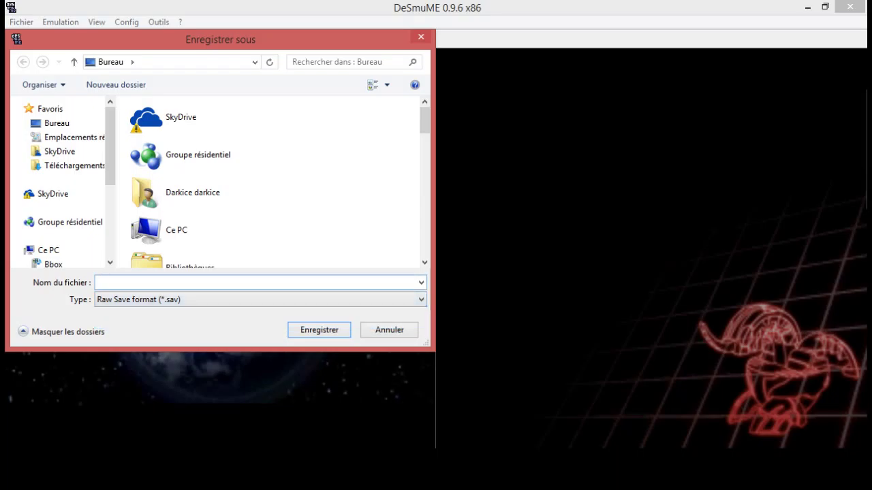
{"action": "type", "text": "b"}
{"action": "key", "text": "Return"}
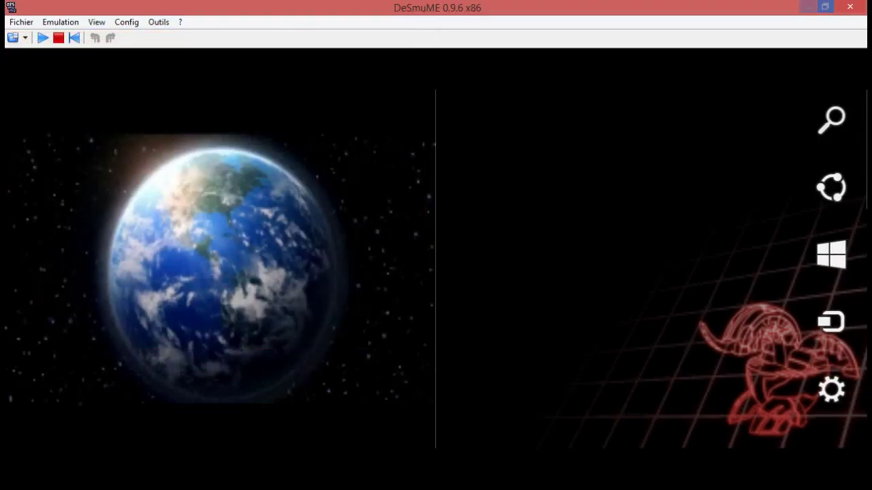
{"action": "left_click", "coordinate": [808, 7]}
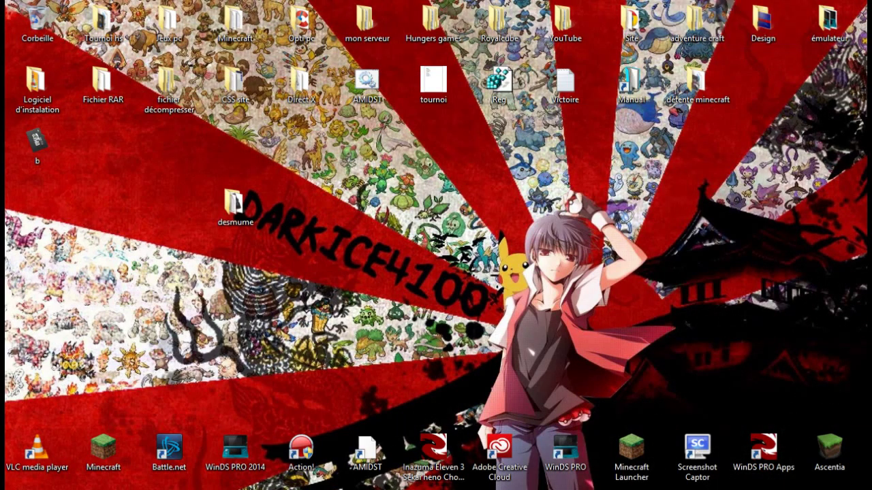
Launch DeSmuME 0.9.10 through WinDS PRO in the émulateur folder, look for save b in its ROM-opening dialog, and cancel
{"action": "double_click", "coordinate": [829, 24]}
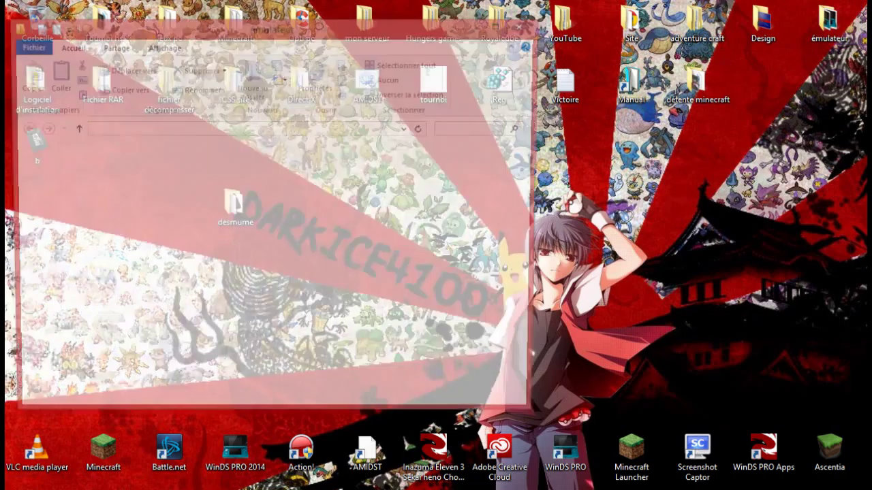
{"action": "double_click", "coordinate": [164, 226]}
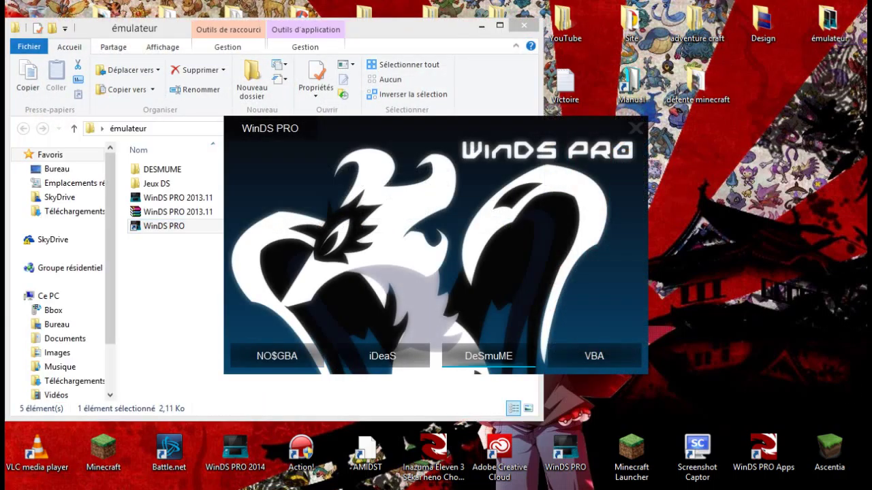
{"action": "left_click", "coordinate": [480, 357]}
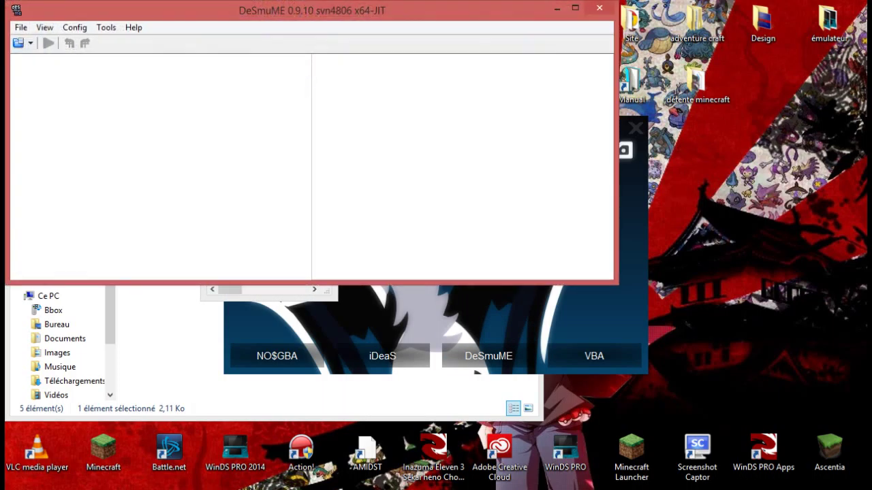
{"action": "left_click", "coordinate": [21, 28]}
{"action": "left_click", "coordinate": [56, 43]}
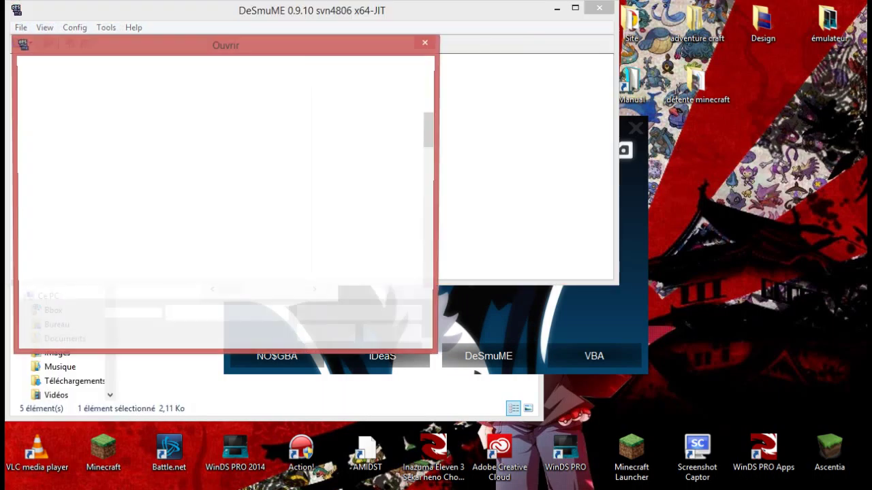
{"action": "scroll", "coordinate": [273, 197], "scroll_direction": "down", "scroll_amount": 5}
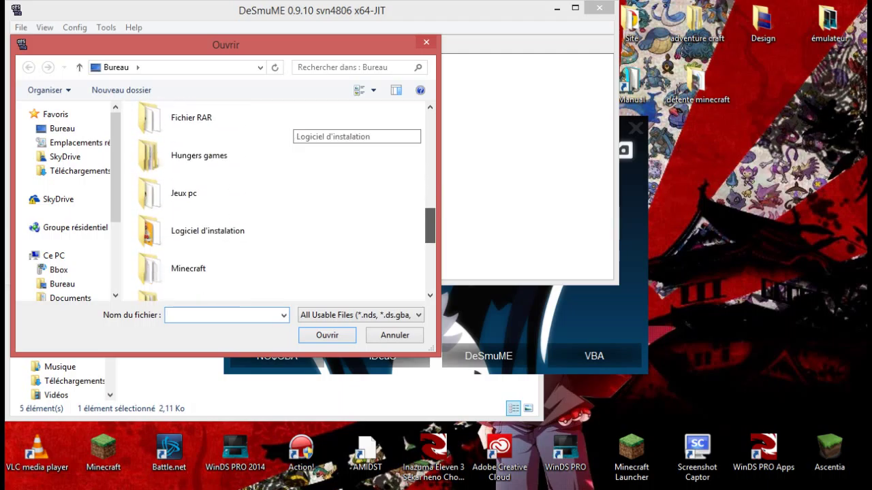
{"action": "scroll", "coordinate": [272, 198], "scroll_direction": "down", "scroll_amount": 3}
{"action": "scroll", "coordinate": [273, 198], "scroll_direction": "up", "scroll_amount": 8}
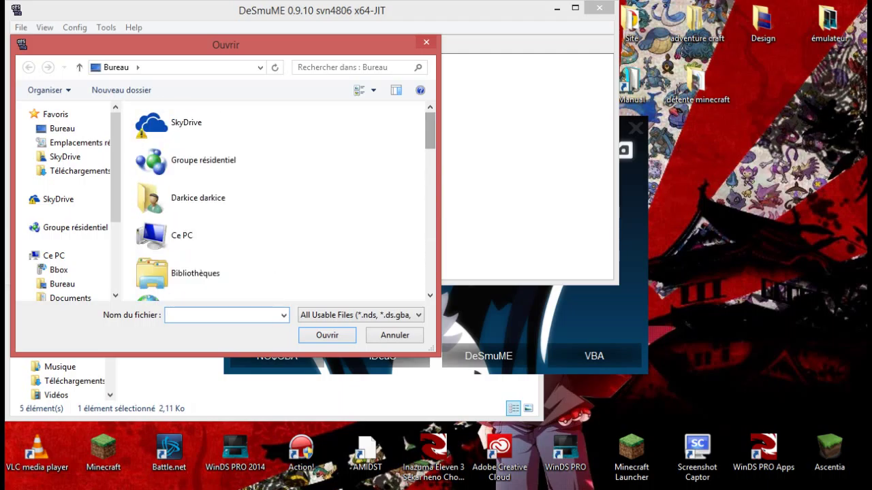
{"action": "left_click", "coordinate": [394, 335]}
Clear the desktop by closing WinDS PRO and minimizing DeSmuME 0.9.10, its console window and the émulateur folder
{"action": "left_click", "coordinate": [557, 8]}
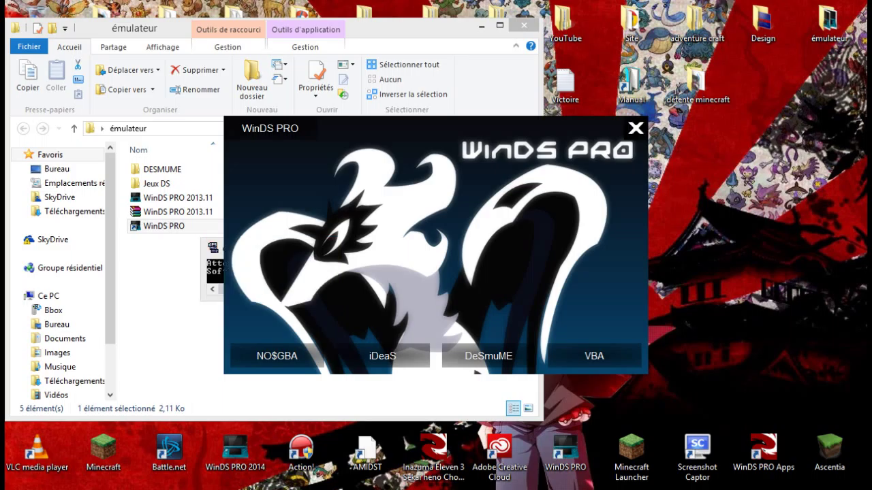
{"action": "left_click", "coordinate": [636, 128]}
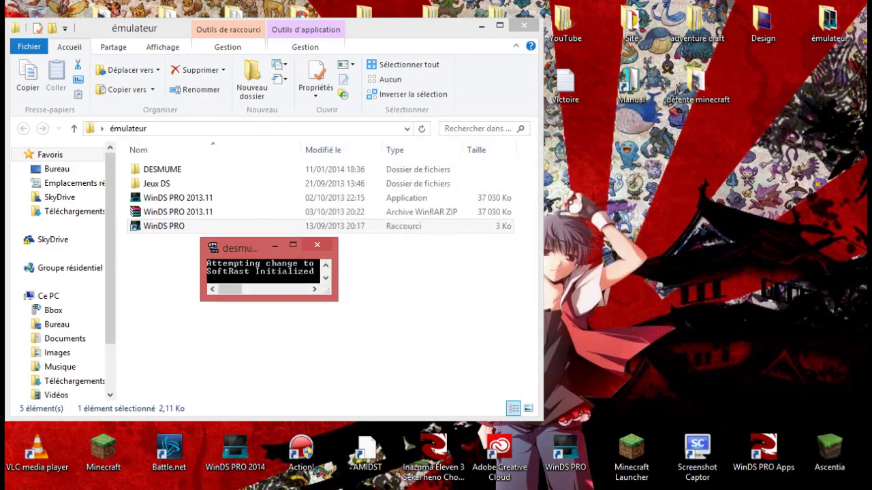
{"action": "left_click", "coordinate": [482, 26]}
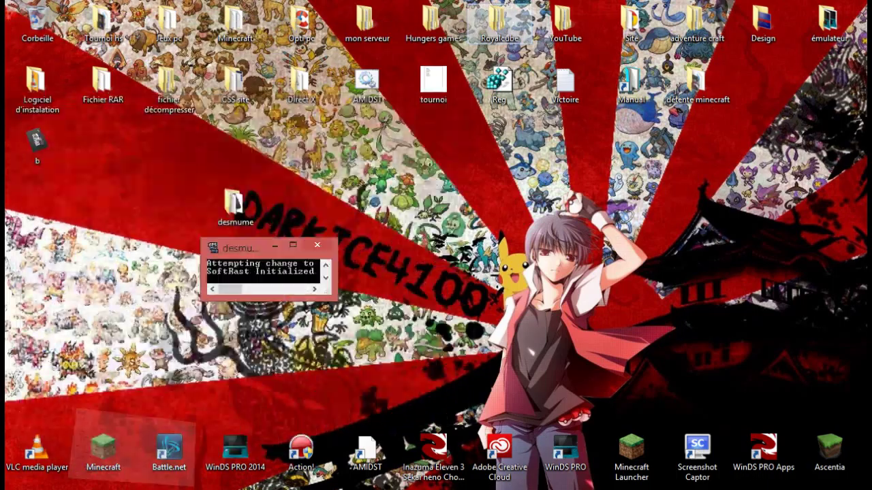
{"action": "left_click", "coordinate": [274, 246]}
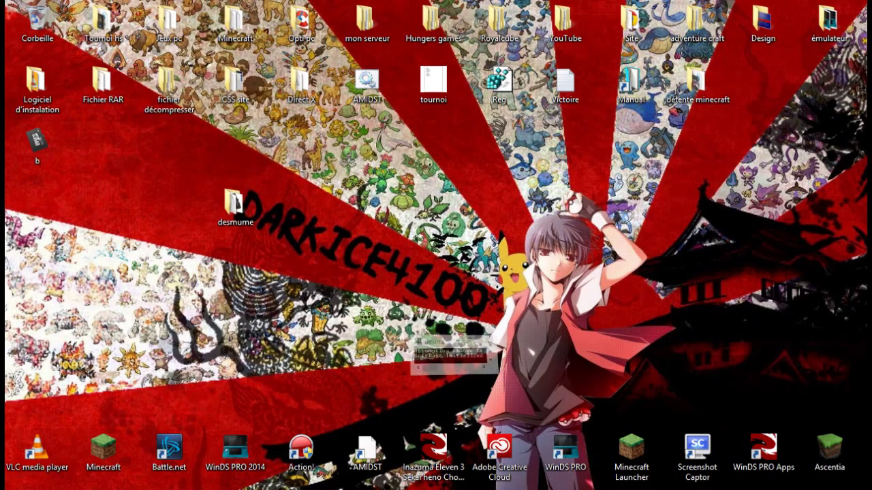
Move the exported save b from the desktop to the Corbeille and empty it permanently
{"action": "left_click_drag", "start_coordinate": [37, 142], "coordinate": [27, 16]}
{"action": "right_click", "coordinate": [25, 13]}
{"action": "left_click", "coordinate": [79, 35]}
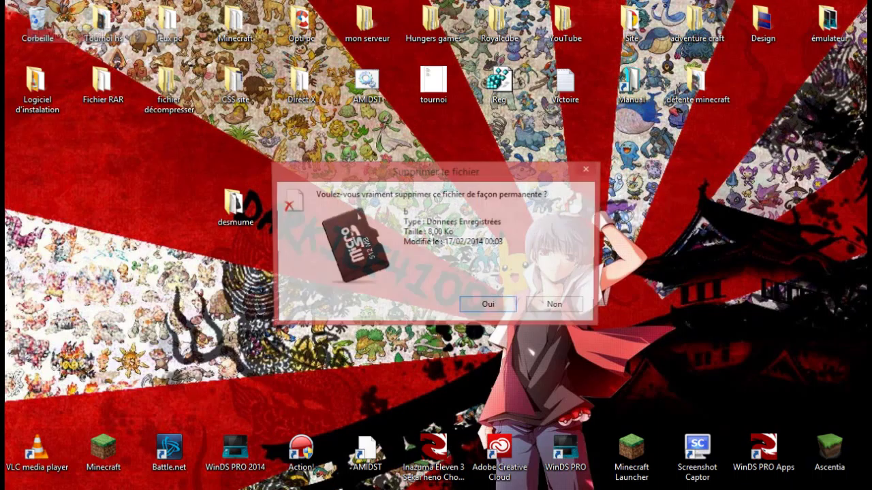
{"action": "key", "text": "Return"}
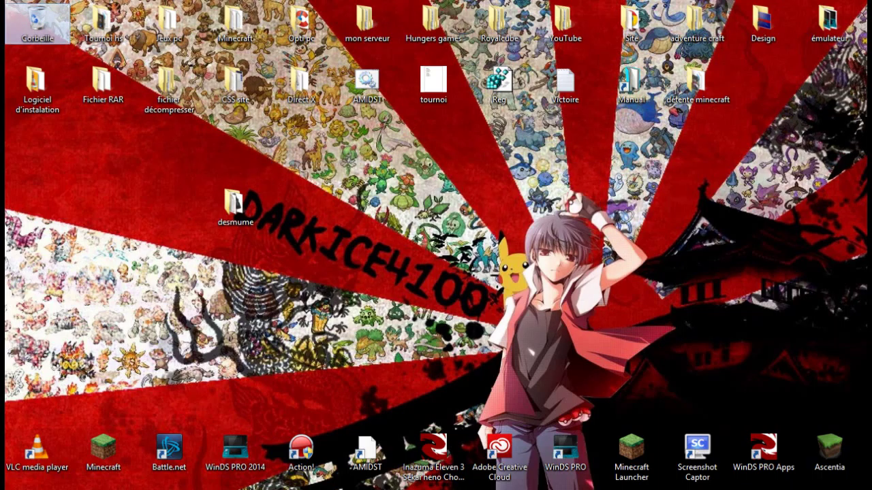
Switch to DeSmuME 0.9.6, review the save formats offered when exporting the backup memory, and cancel the export
{"action": "left_click", "coordinate": [702, 489]}
{"action": "left_click", "coordinate": [777, 439]}
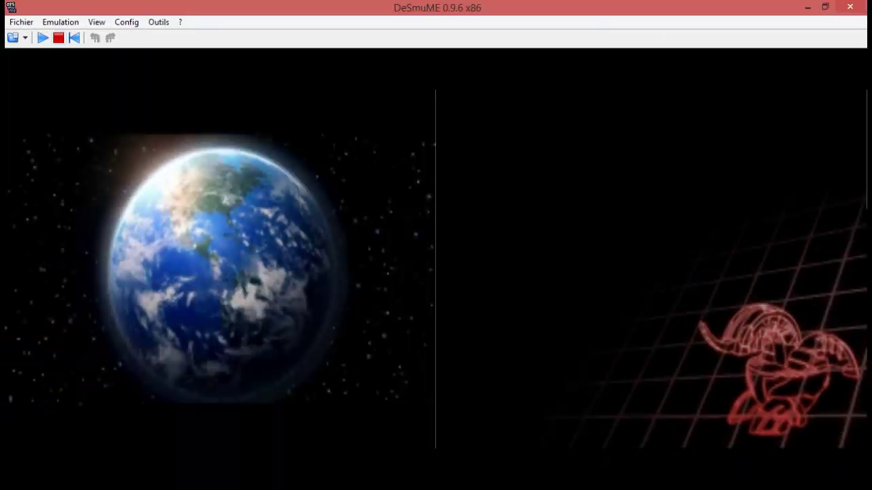
{"action": "left_click", "coordinate": [21, 22]}
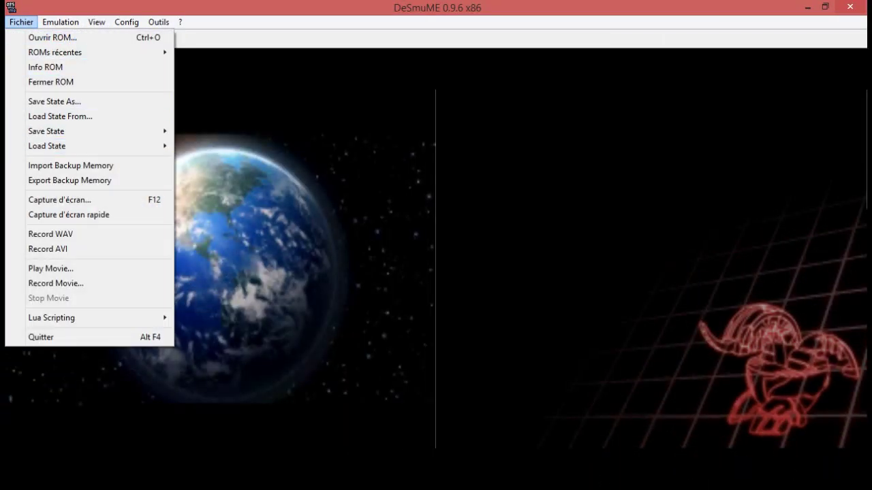
{"action": "left_click", "coordinate": [70, 180]}
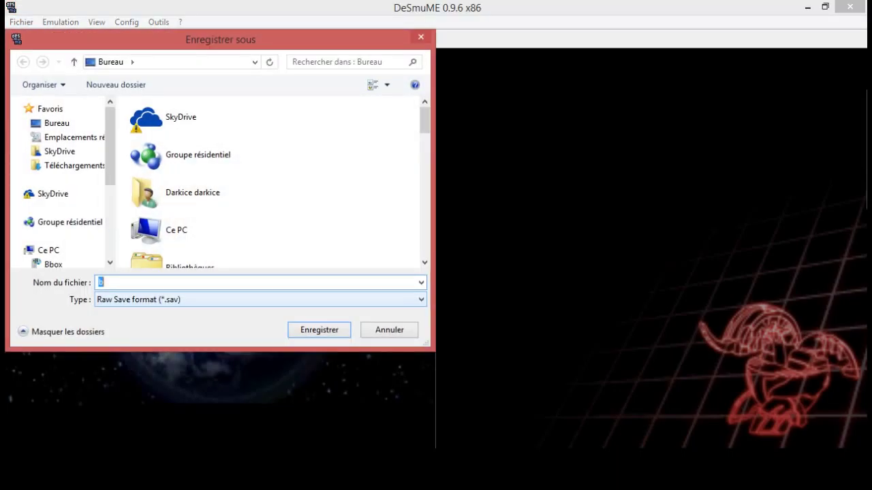
{"action": "left_click", "coordinate": [259, 300]}
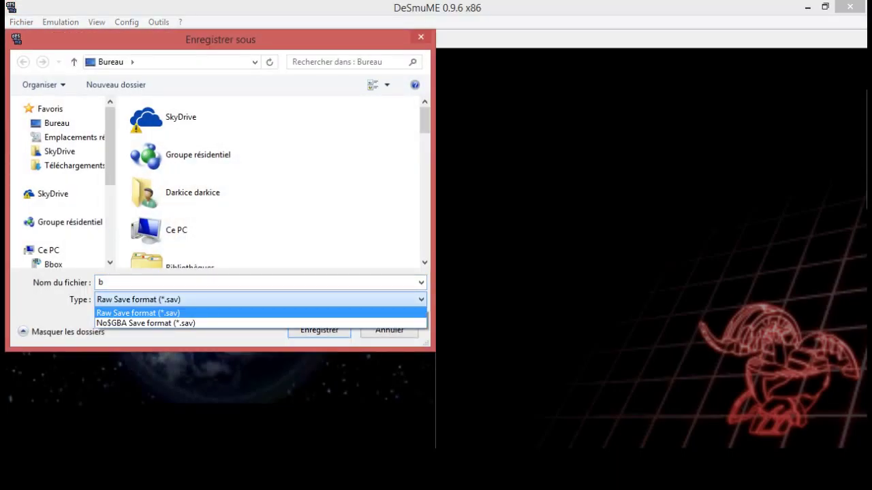
{"action": "left_click", "coordinate": [205, 313]}
{"action": "left_click", "coordinate": [389, 331]}
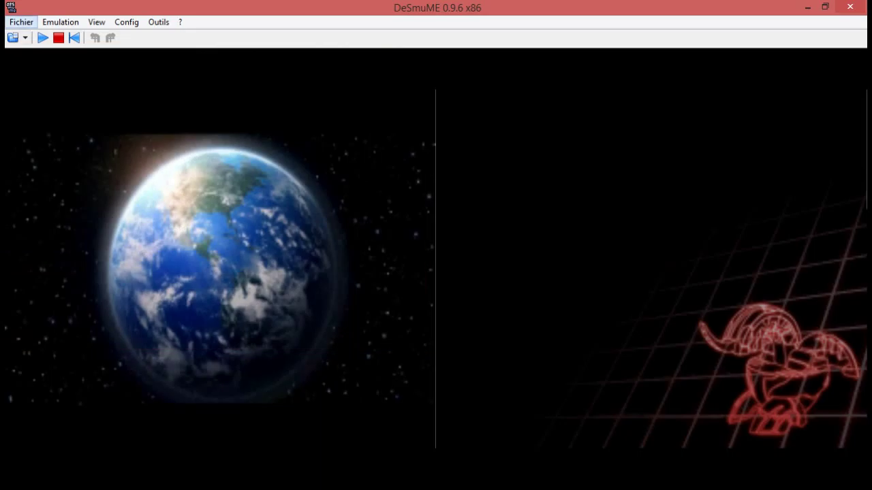
{"action": "left_click", "coordinate": [21, 22]}
{"action": "key", "text": "Down"}
{"action": "key", "text": "Down"}
{"action": "key", "text": "Down"}
{"action": "key", "text": "Down"}
{"action": "key", "text": "Down"}
{"action": "key", "text": "Down"}
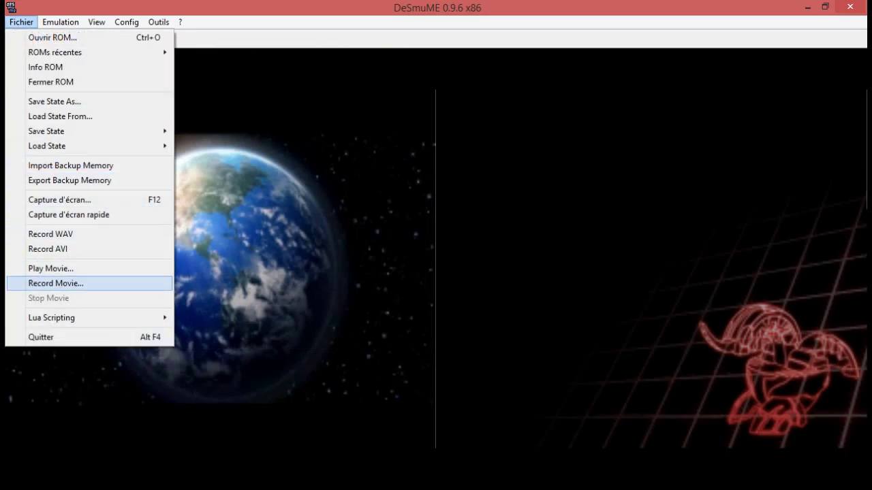
{"action": "key", "text": "Up"}
{"action": "key", "text": "Up"}
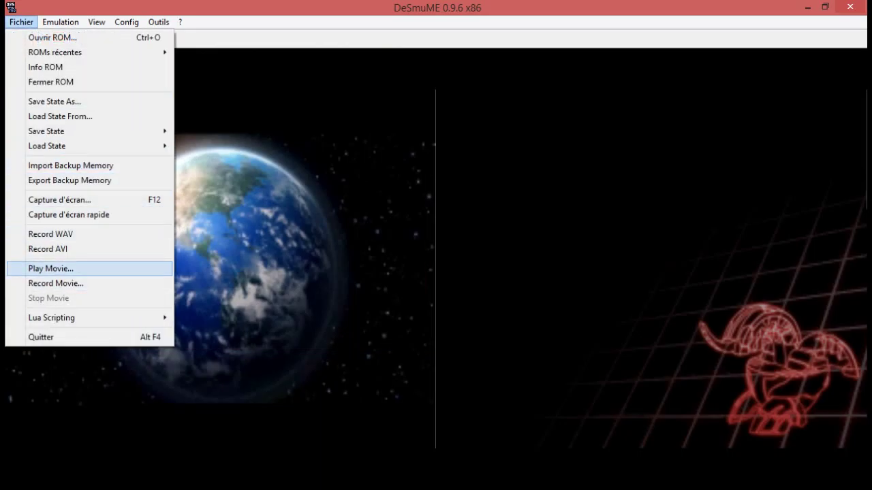
{"action": "key", "text": "Up"}
{"action": "key", "text": "Up"}
{"action": "key", "text": "Up"}
{"action": "key", "text": "Up"}
{"action": "key", "text": "Up"}
{"action": "key", "text": "Up"}
{"action": "key", "text": "Up"}
{"action": "key", "text": "Up"}
{"action": "key", "text": "Up"}
{"action": "key", "text": "Up"}
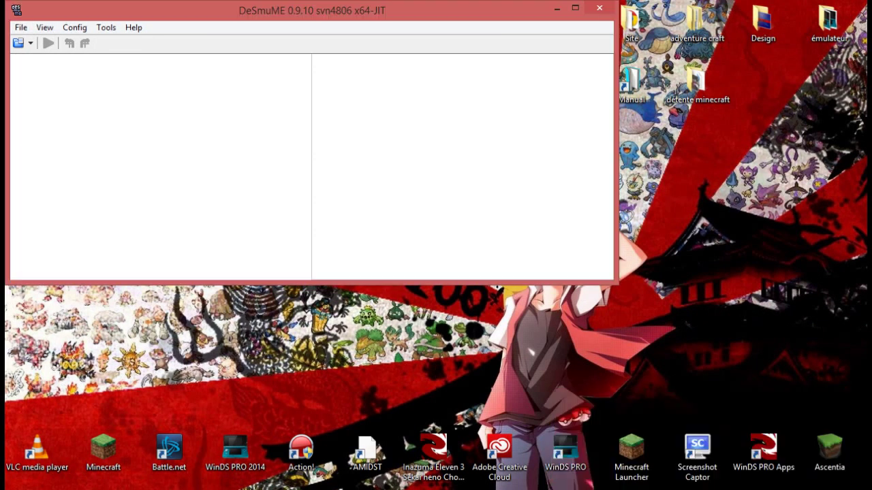
Maximize DeSmuME 0.9.10, load the recent ROM 3784 - Pokemon Version Platine, and pause the emulation
{"action": "key", "text": "super+Up"}
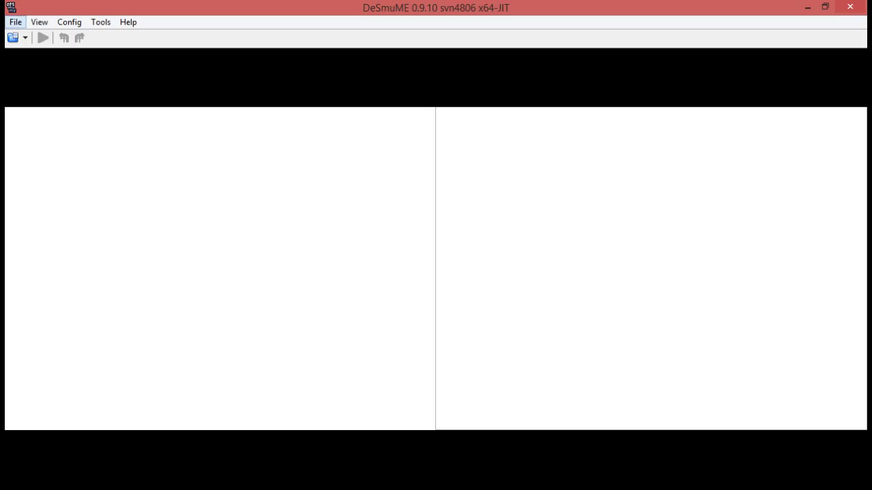
{"action": "left_click", "coordinate": [15, 22]}
{"action": "mouse_move", "coordinate": [51, 52]}
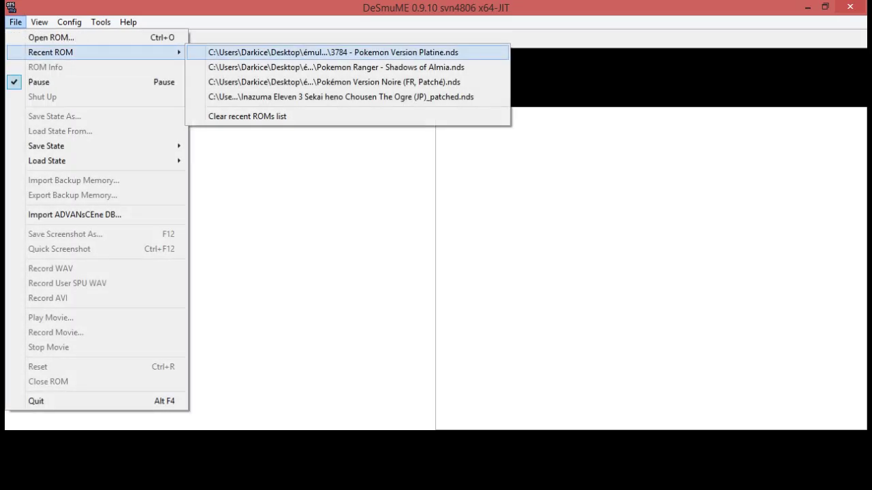
{"action": "key", "text": "Return"}
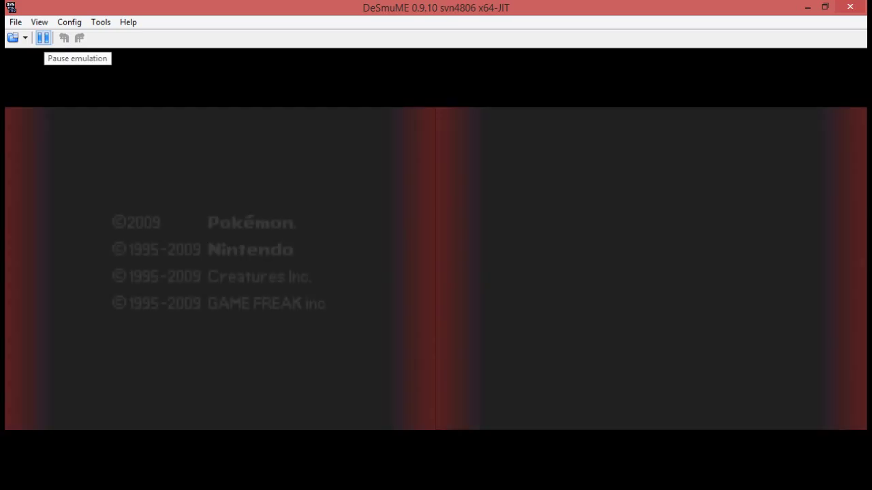
{"action": "left_click", "coordinate": [43, 37]}
{"action": "left_click", "coordinate": [15, 22]}
{"action": "mouse_move", "coordinate": [51, 52]}
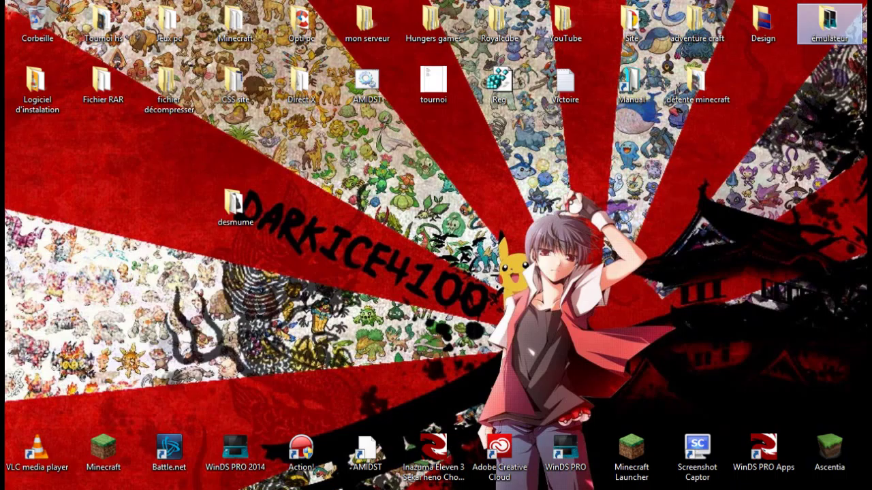
Open émulateur > Jeux DS > Jeux Ds from the desktop and look through its ROMs and save files
{"action": "double_click", "coordinate": [829, 24]}
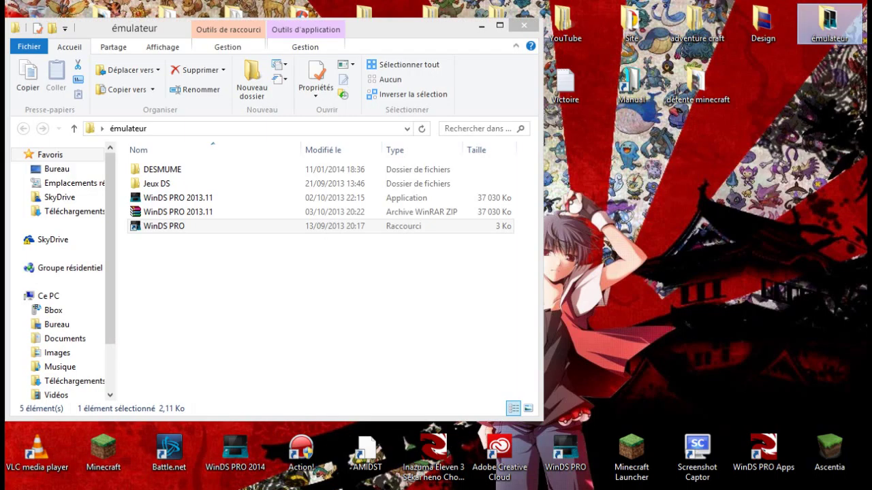
{"action": "double_click", "coordinate": [156, 184]}
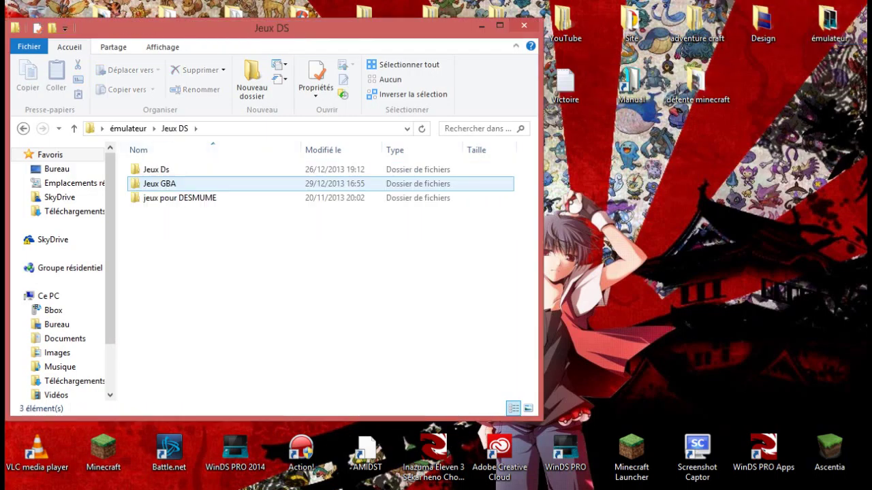
{"action": "double_click", "coordinate": [156, 168]}
{"action": "scroll", "coordinate": [156, 226], "scroll_direction": "down", "scroll_amount": 3}
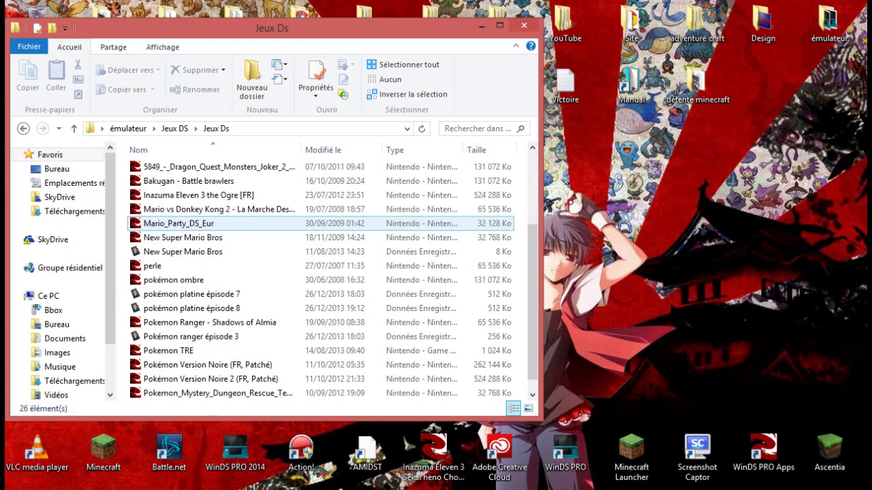
{"action": "scroll", "coordinate": [157, 225], "scroll_direction": "up", "scroll_amount": 3}
{"action": "scroll", "coordinate": [157, 226], "scroll_direction": "down", "scroll_amount": 3}
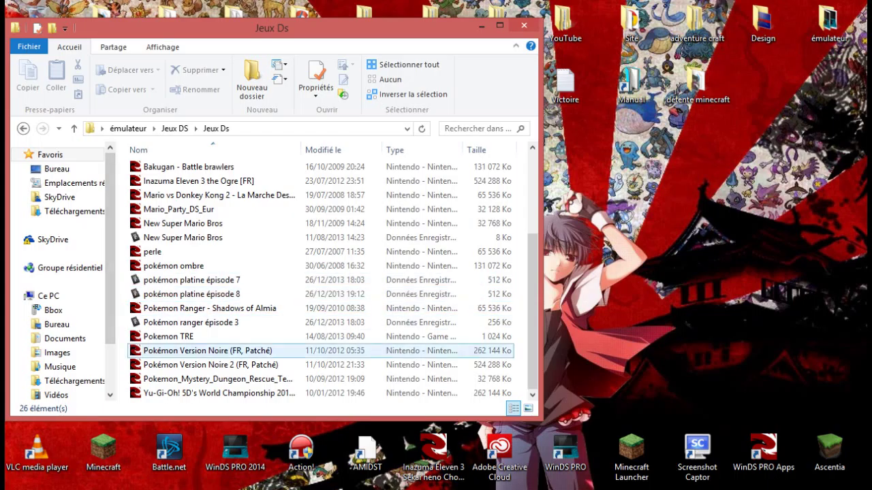
Return to DeSmuME 0.9.10, look through émulateur > Jeux DS > Jeux Ds in its ROM-opening dialog, and cancel
{"action": "left_click", "coordinate": [702, 489]}
{"action": "left_click", "coordinate": [775, 438]}
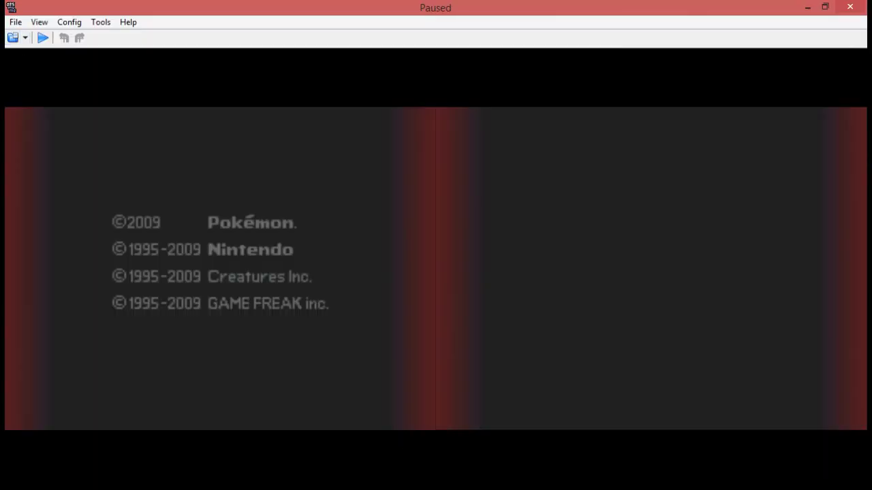
{"action": "left_click", "coordinate": [15, 22]}
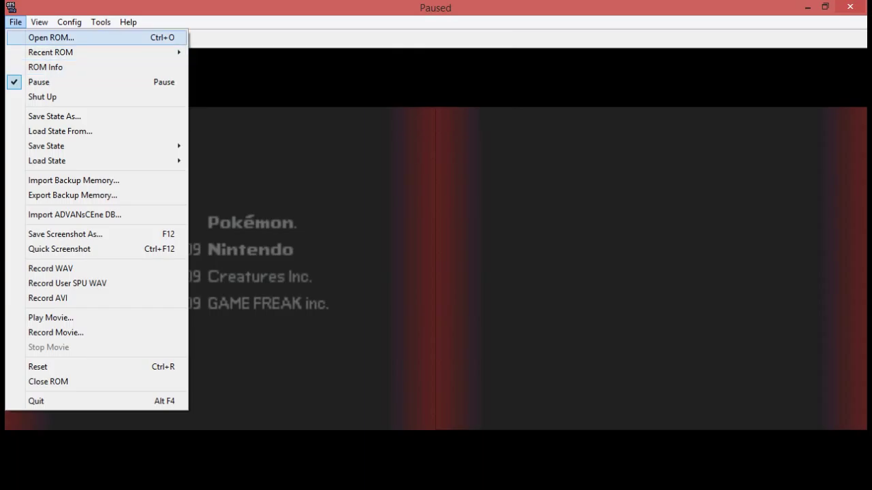
{"action": "left_click", "coordinate": [51, 37]}
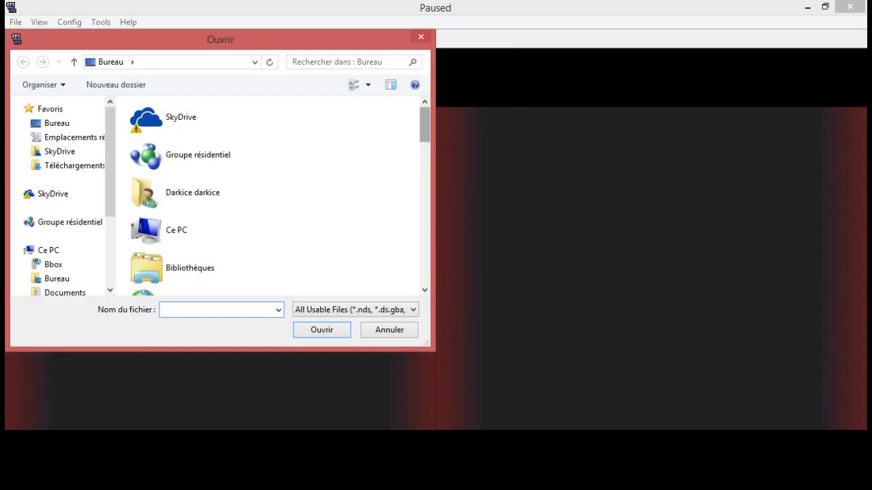
{"action": "scroll", "coordinate": [272, 197], "scroll_direction": "down", "scroll_amount": 10}
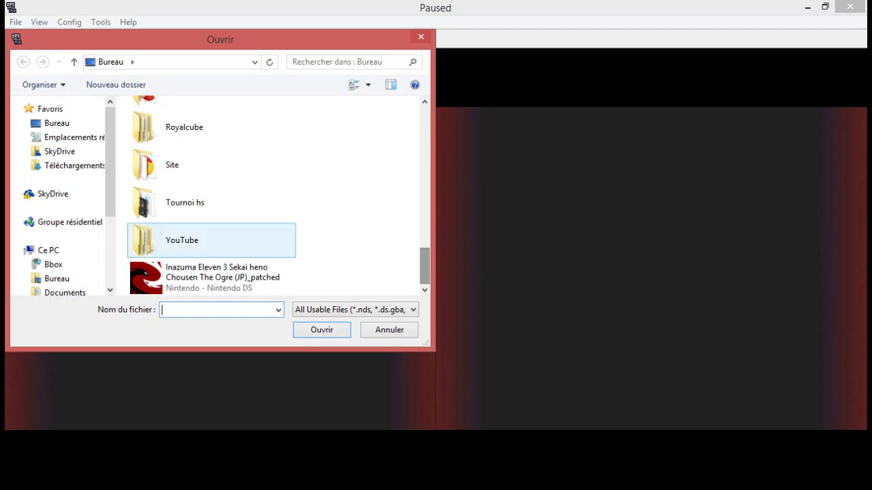
{"action": "scroll", "coordinate": [273, 197], "scroll_direction": "up", "scroll_amount": 2}
{"action": "scroll", "coordinate": [272, 197], "scroll_direction": "up", "scroll_amount": 3}
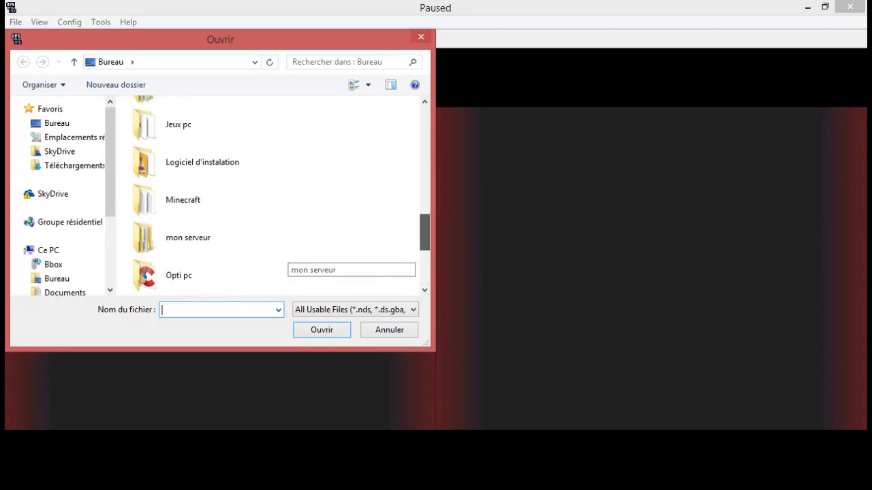
{"action": "scroll", "coordinate": [273, 197], "scroll_direction": "up", "scroll_amount": 8}
{"action": "scroll", "coordinate": [286, 249], "scroll_direction": "up", "scroll_amount": 1}
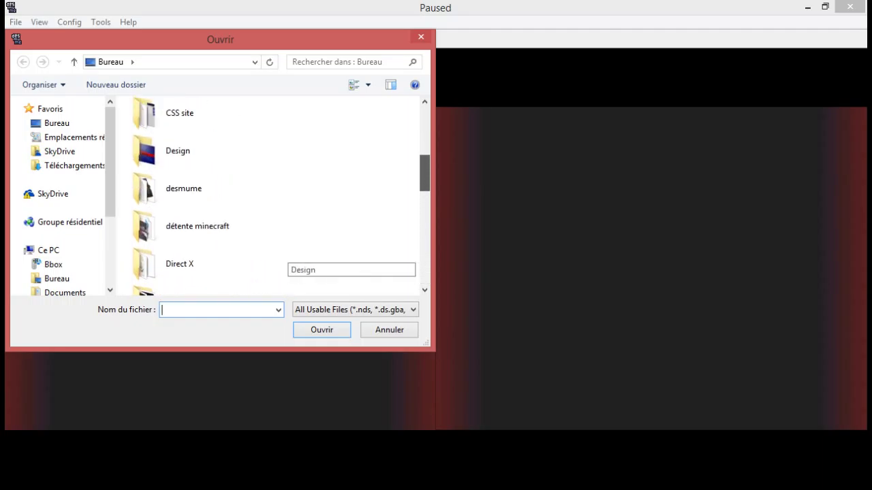
{"action": "scroll", "coordinate": [286, 248], "scroll_direction": "down", "scroll_amount": 2}
{"action": "double_click", "coordinate": [286, 242]}
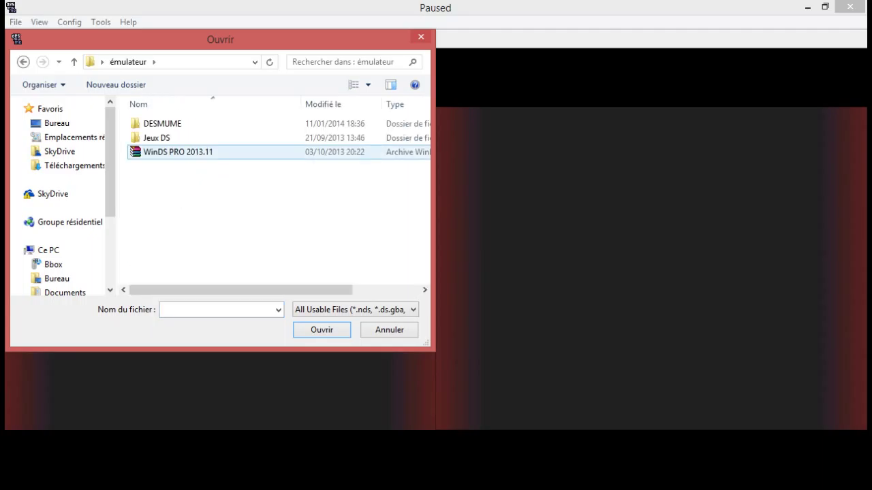
{"action": "double_click", "coordinate": [157, 138]}
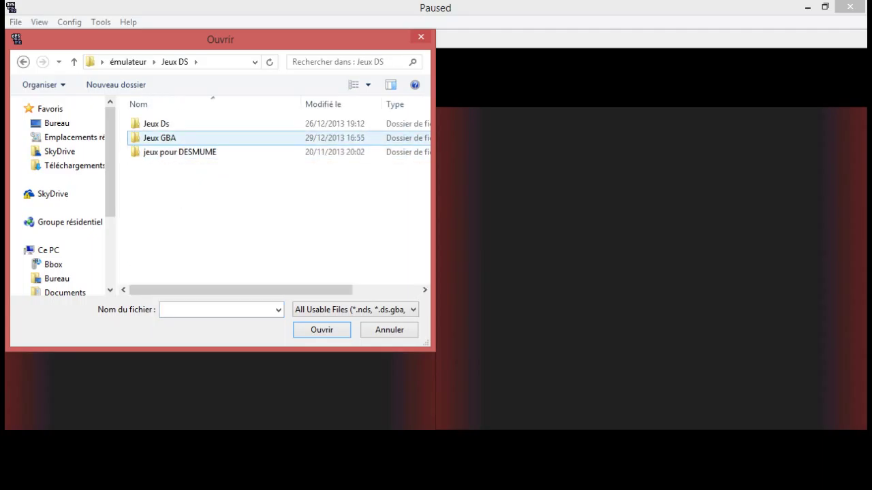
{"action": "double_click", "coordinate": [156, 123]}
{"action": "scroll", "coordinate": [273, 197], "scroll_direction": "down", "scroll_amount": 2}
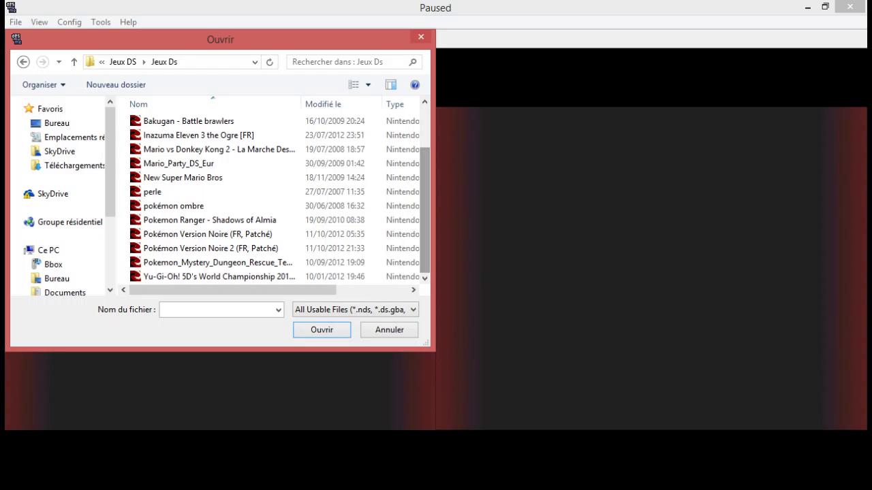
{"action": "left_click", "coordinate": [389, 330]}
Look through the save files in the desktop's émulateur > Jeux DS > Jeux Ds folder while importing backup memory, and cancel the import
{"action": "left_click", "coordinate": [15, 22]}
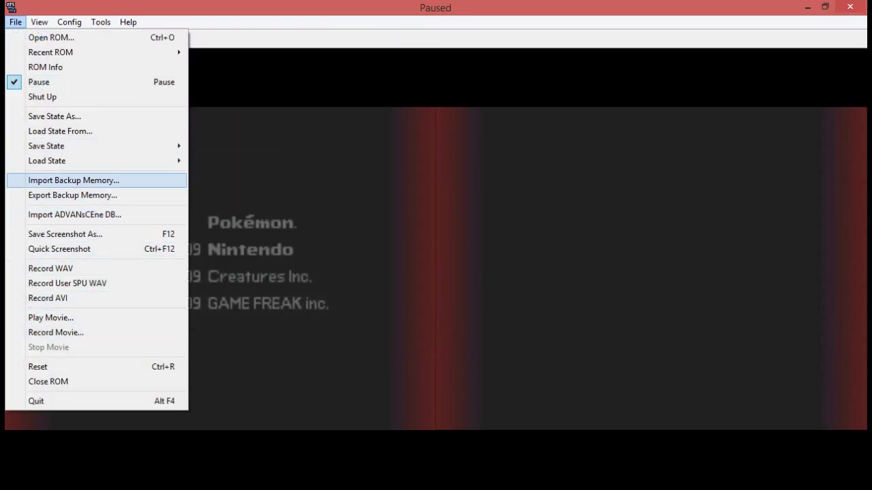
{"action": "left_click", "coordinate": [73, 180]}
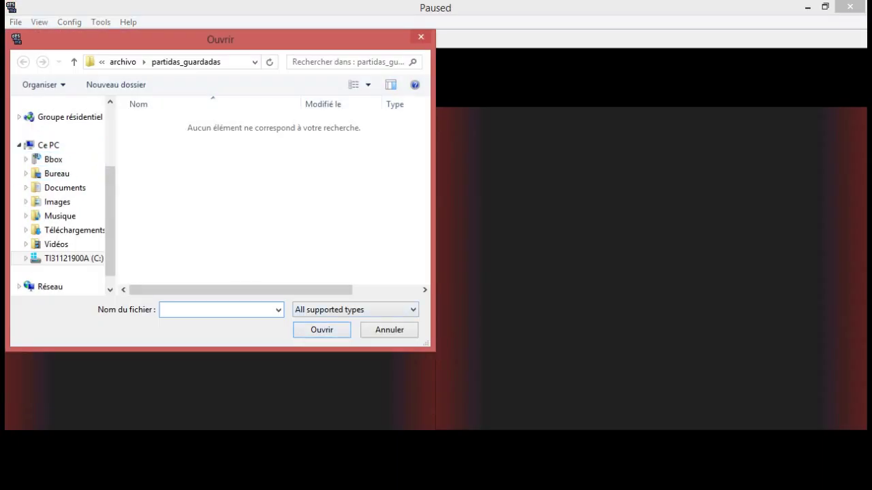
{"action": "left_click", "coordinate": [123, 61]}
{"action": "left_click", "coordinate": [124, 62]}
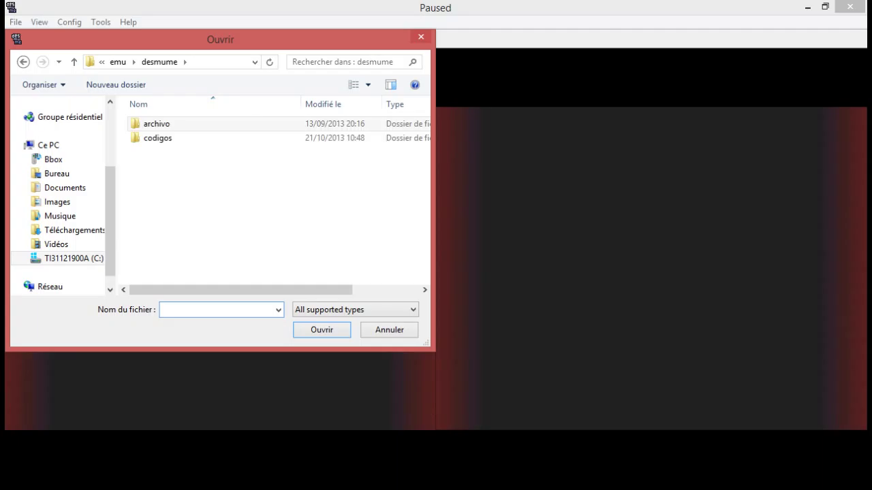
{"action": "left_click", "coordinate": [124, 62]}
{"action": "left_click", "coordinate": [124, 62]}
{"action": "left_click", "coordinate": [123, 62]}
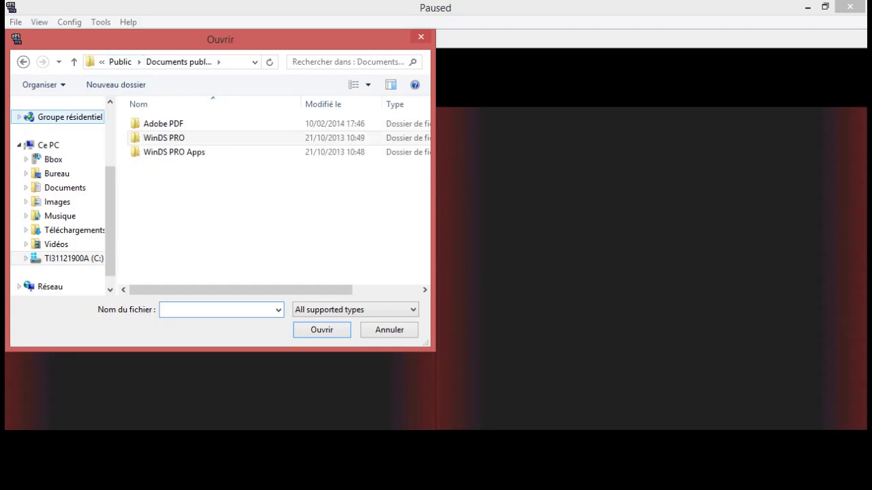
{"action": "left_click", "coordinate": [58, 174]}
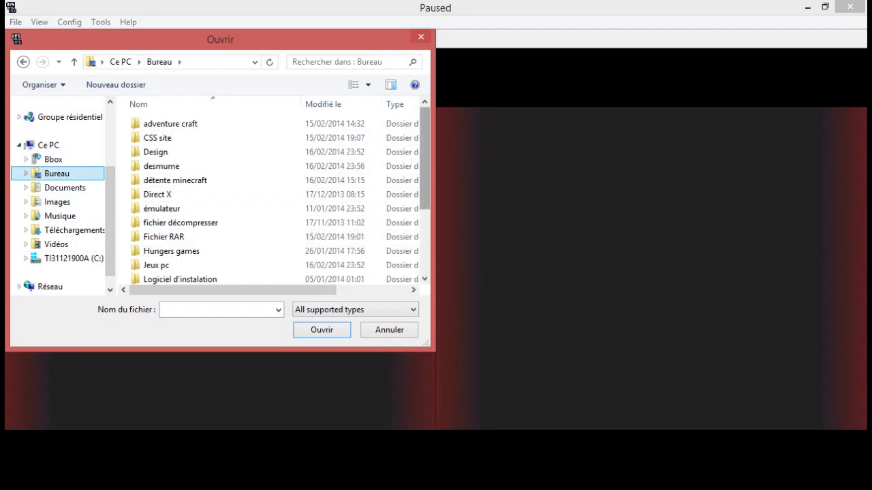
{"action": "scroll", "coordinate": [273, 198], "scroll_direction": "down", "scroll_amount": 3}
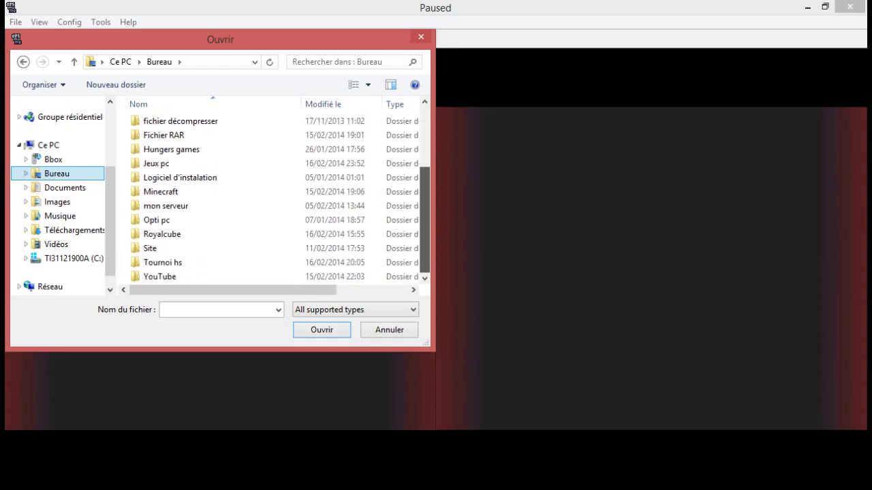
{"action": "scroll", "coordinate": [181, 222], "scroll_direction": "up", "scroll_amount": 3}
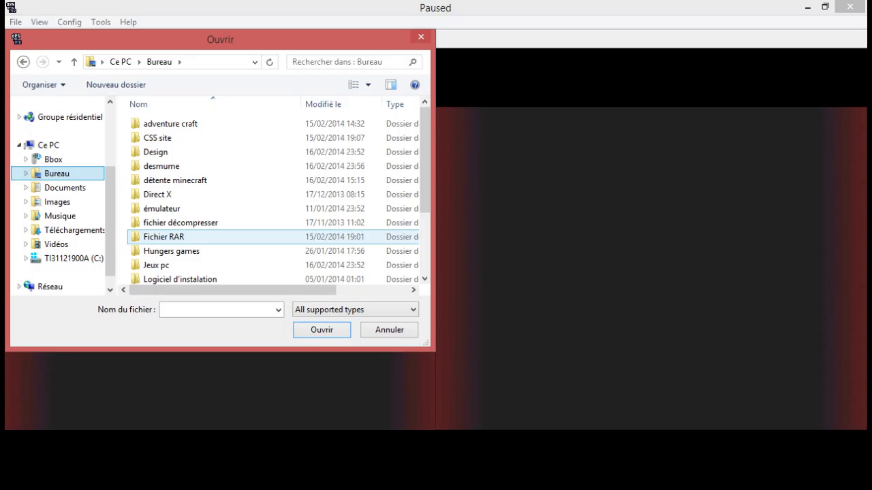
{"action": "double_click", "coordinate": [161, 209]}
{"action": "double_click", "coordinate": [158, 137]}
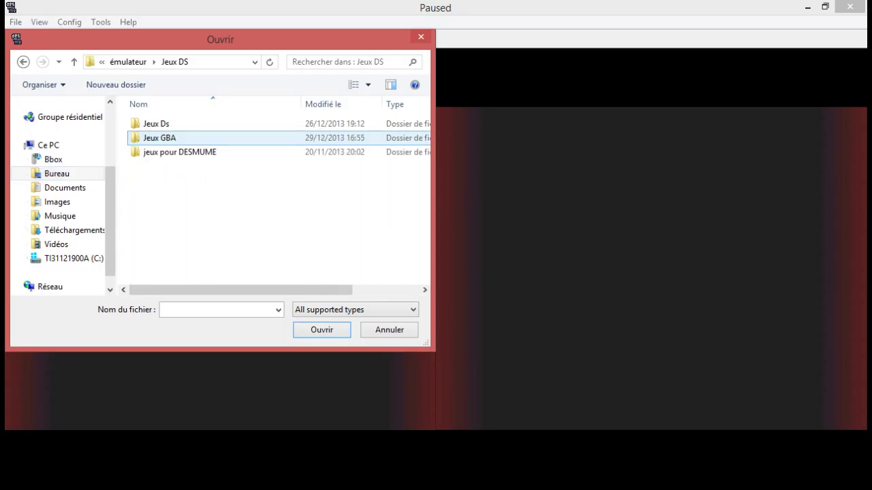
{"action": "double_click", "coordinate": [156, 123]}
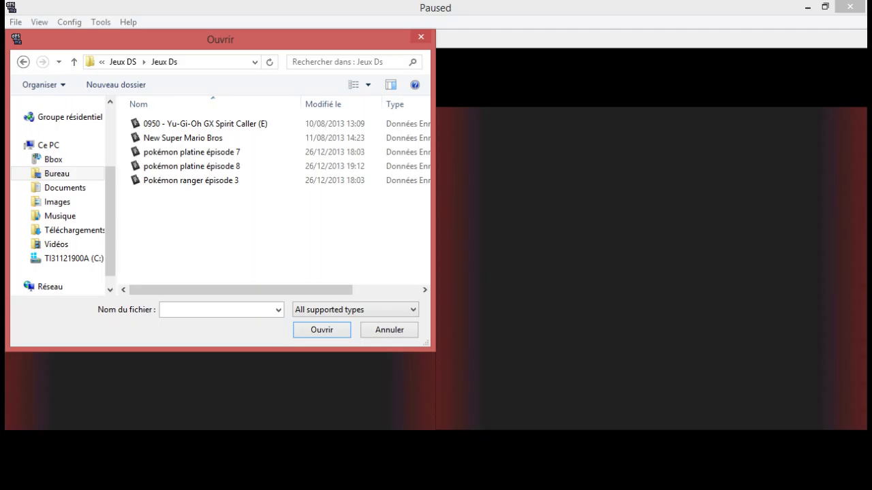
{"action": "left_click", "coordinate": [389, 329]}
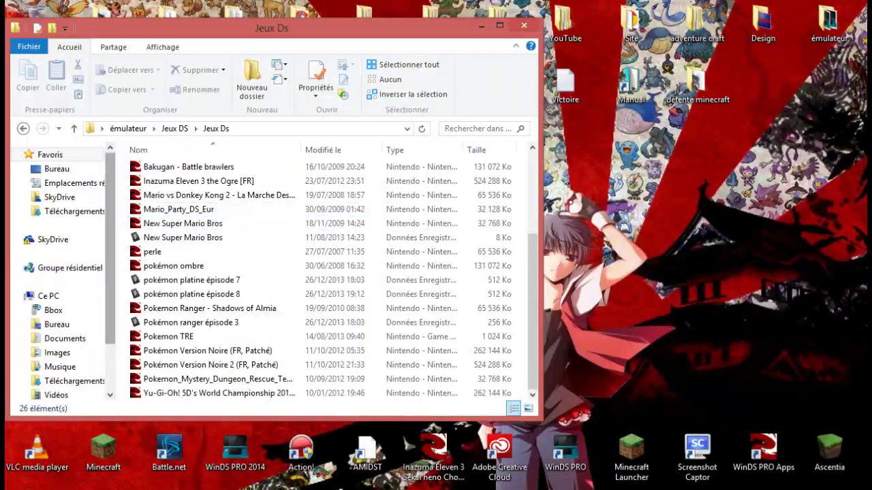
Close the Jeux Ds folder window and leave the desktop icons unselected
{"action": "left_click", "coordinate": [524, 26]}
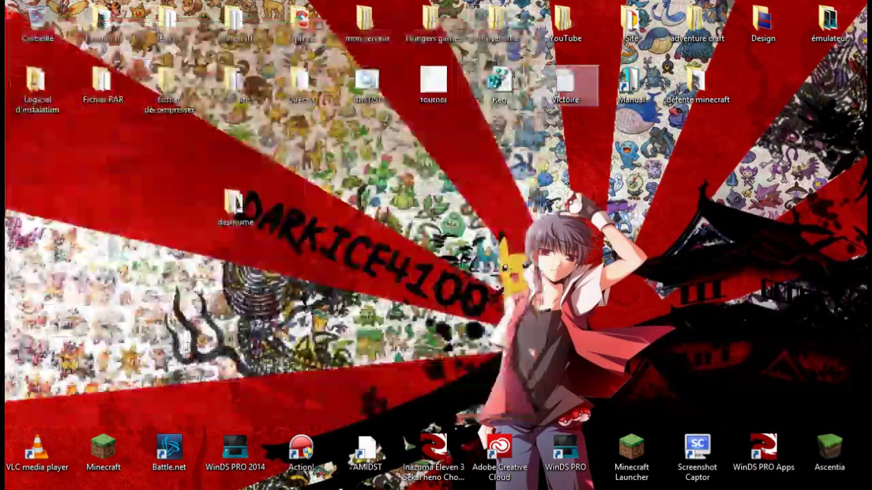
{"action": "left_click_drag", "start_coordinate": [856, 411], "coordinate": [4, 1]}
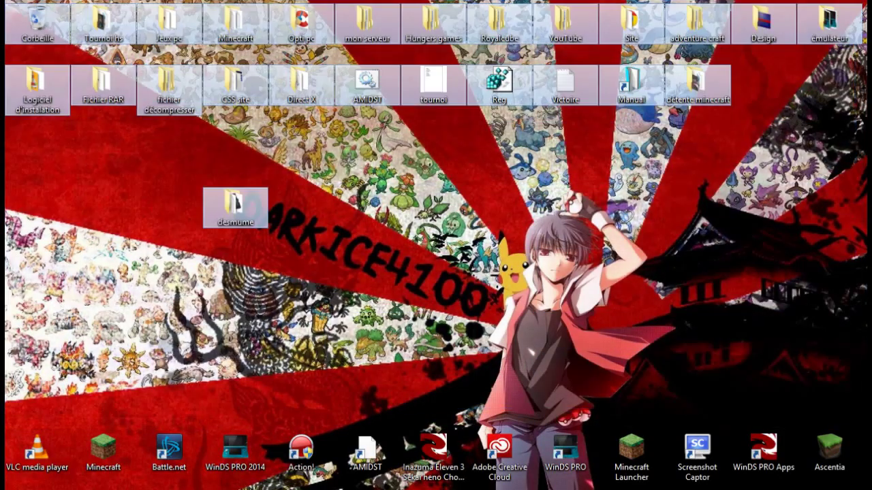
{"action": "left_click", "coordinate": [149, 163]}
Move the desmume folder from the desktop to the Corbeille and empty it permanently
{"action": "left_click_drag", "start_coordinate": [235, 208], "coordinate": [38, 146]}
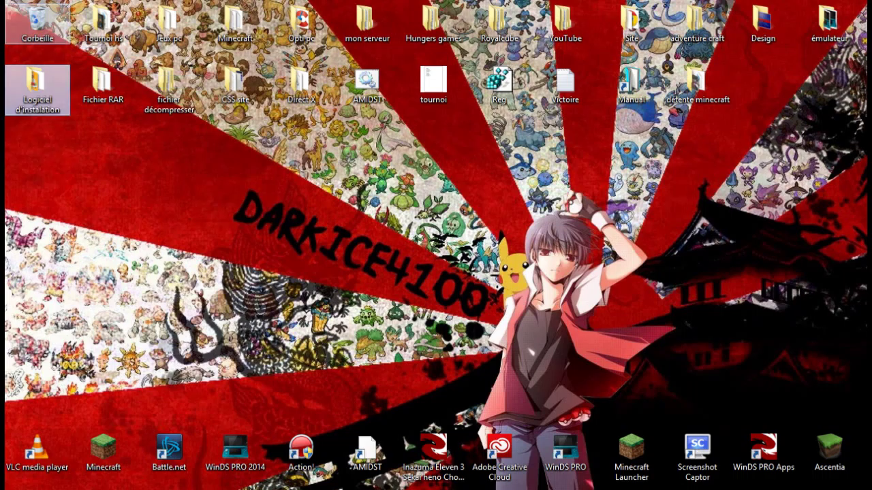
{"action": "right_click", "coordinate": [48, 32]}
{"action": "left_click", "coordinate": [100, 55]}
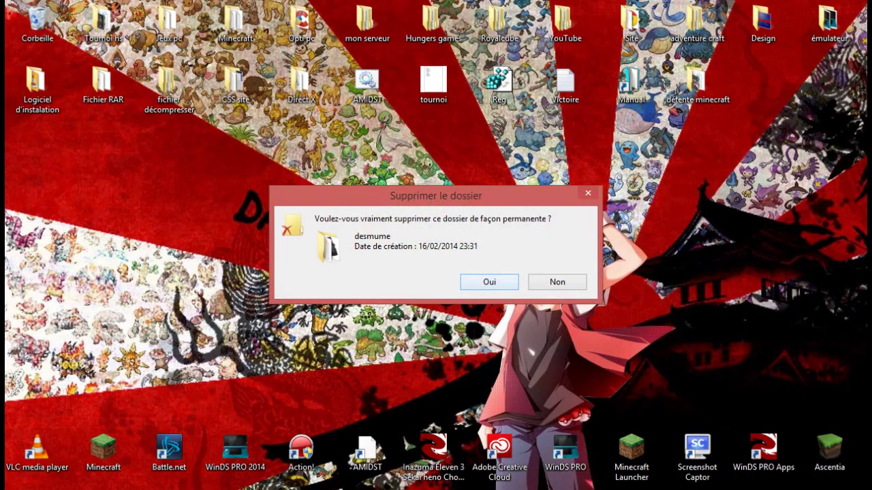
{"action": "key", "text": "Return"}
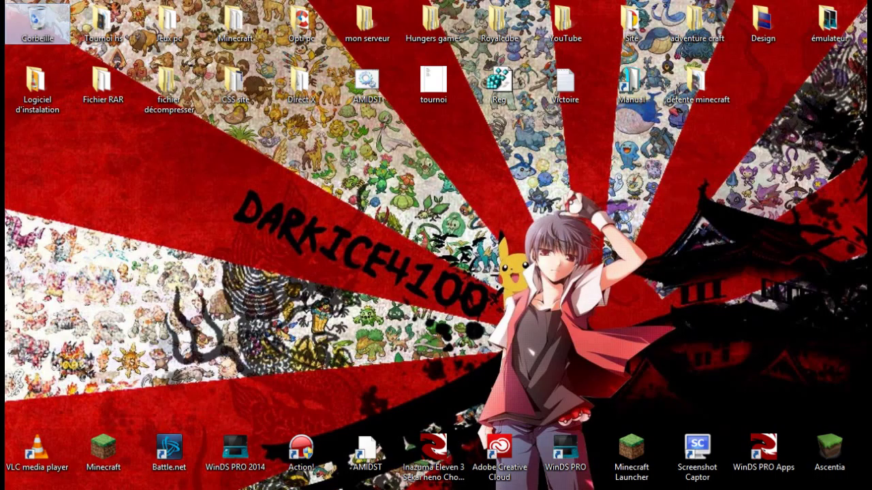